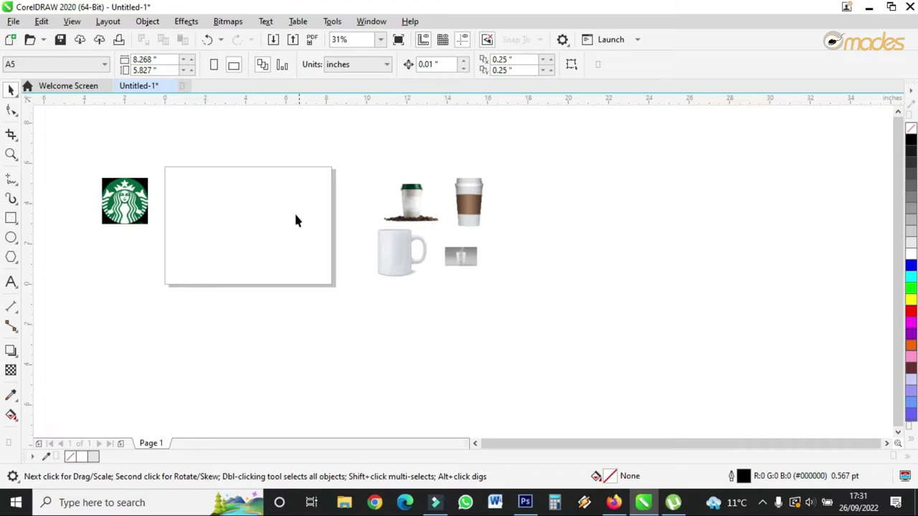
Examine the Starbucks logo bitmap beside the page and the four cup and mug images on its other side.
{"action": "scroll", "coordinate": [441, 215], "scroll_direction": "up", "scroll_amount": 2}
{"action": "scroll", "coordinate": [442, 216], "scroll_direction": "down", "scroll_amount": 1}
{"action": "scroll", "coordinate": [583, 273], "scroll_direction": "down", "scroll_amount": 1}
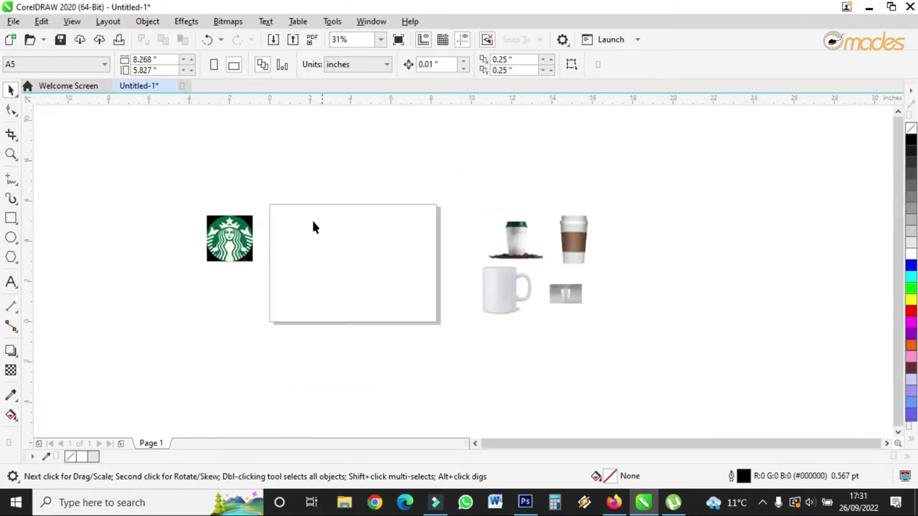
{"action": "scroll", "coordinate": [545, 269], "scroll_direction": "up", "scroll_amount": 1}
{"action": "scroll", "coordinate": [545, 269], "scroll_direction": "down", "scroll_amount": 1}
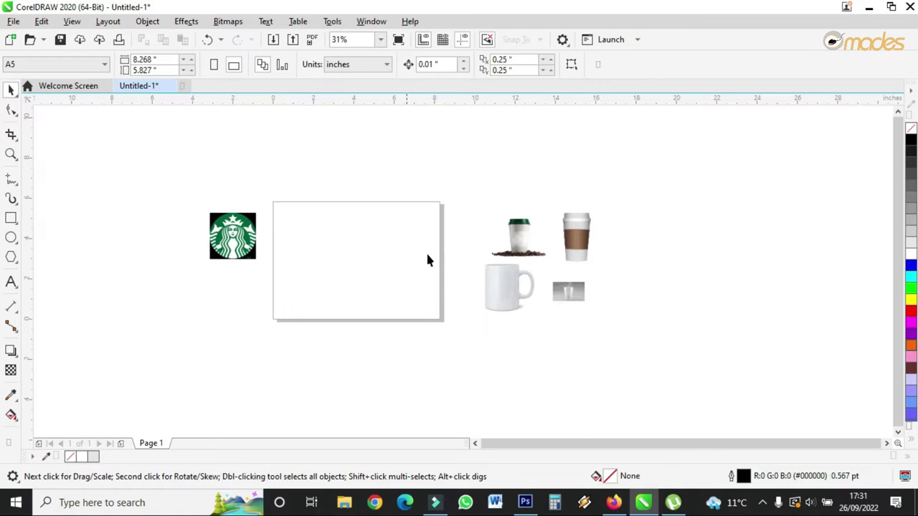
{"action": "scroll", "coordinate": [541, 267], "scroll_direction": "up", "scroll_amount": 1}
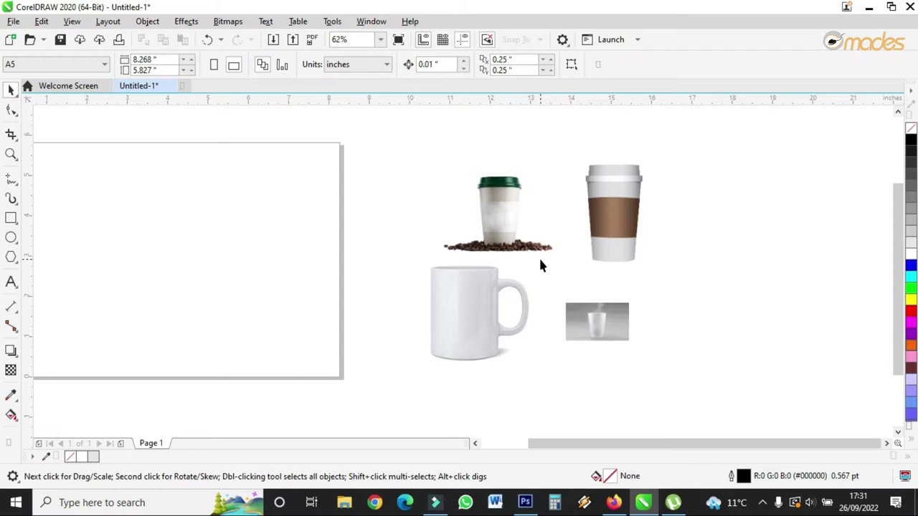
{"action": "scroll", "coordinate": [541, 265], "scroll_direction": "down", "scroll_amount": 1}
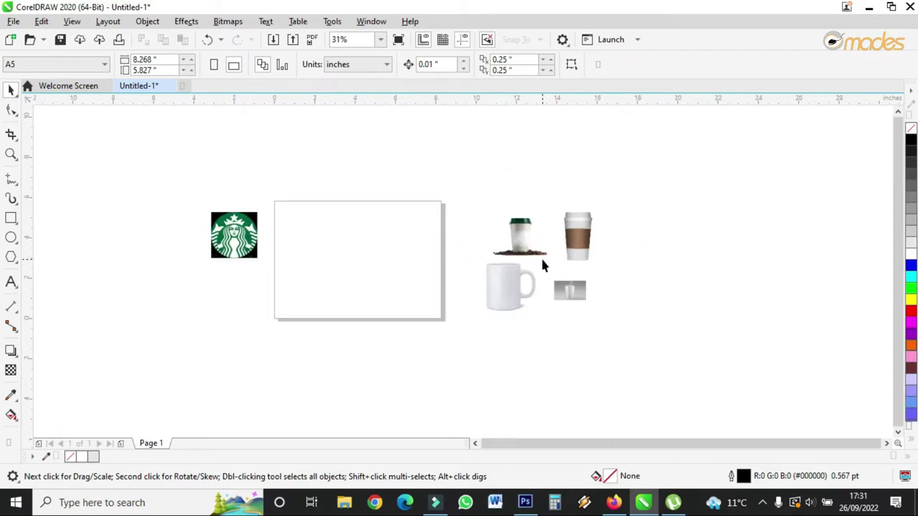
{"action": "scroll", "coordinate": [232, 239], "scroll_direction": "up", "scroll_amount": 1}
{"action": "left_click", "coordinate": [240, 228]}
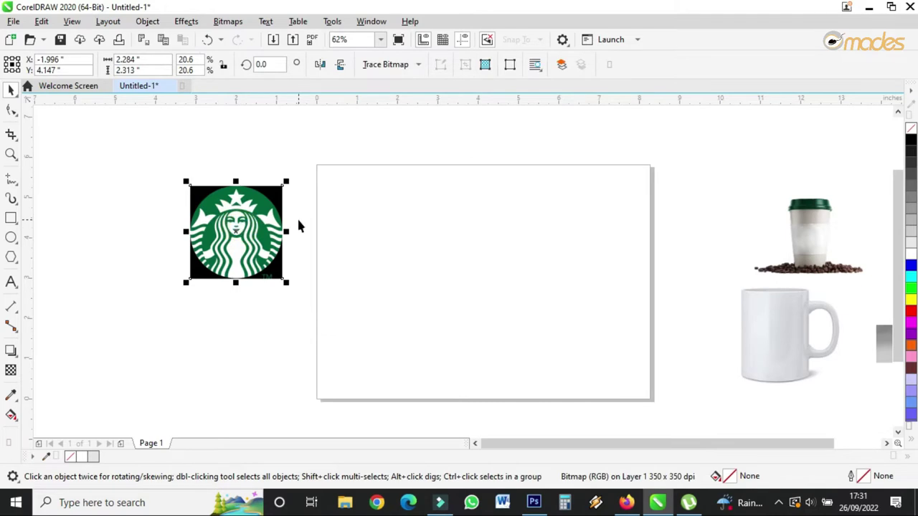
{"action": "scroll", "coordinate": [299, 227], "scroll_direction": "down", "scroll_amount": 1}
{"action": "scroll", "coordinate": [385, 227], "scroll_direction": "up", "scroll_amount": 1}
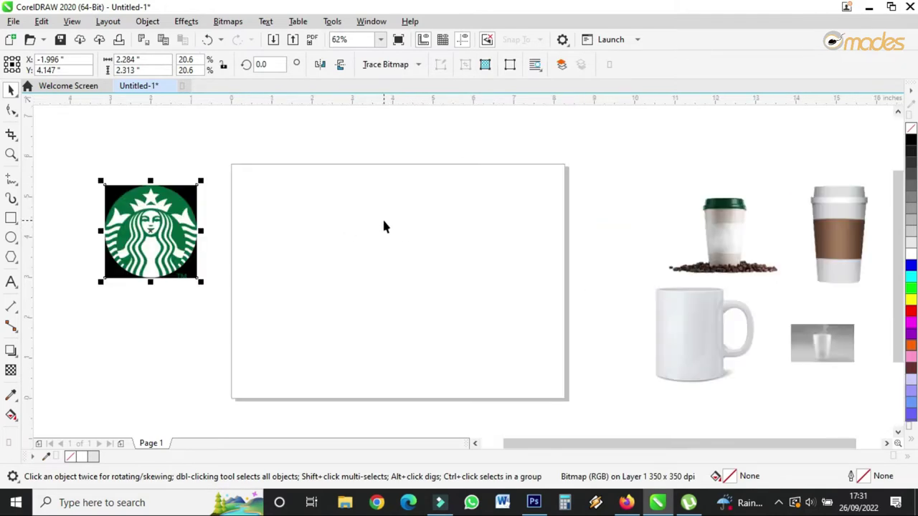
{"action": "left_click", "coordinate": [16, 241]}
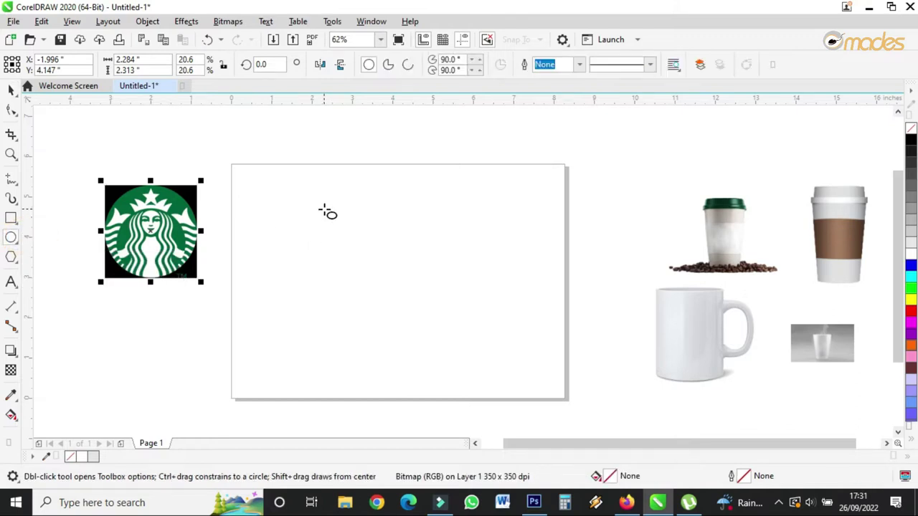
{"action": "left_click_drag", "start_coordinate": [324, 207], "coordinate": [407, 320]}
{"action": "scroll", "coordinate": [387, 236], "scroll_direction": "up", "scroll_amount": 2}
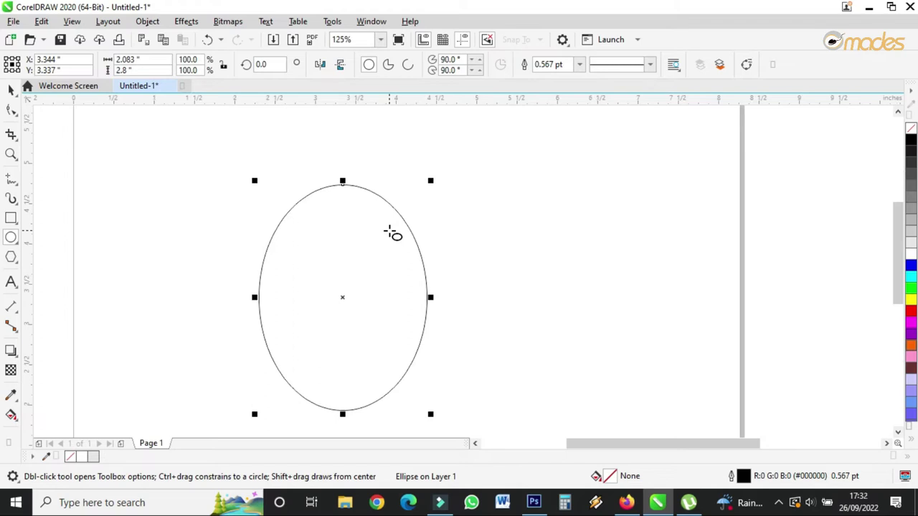
{"action": "key", "text": "Delete"}
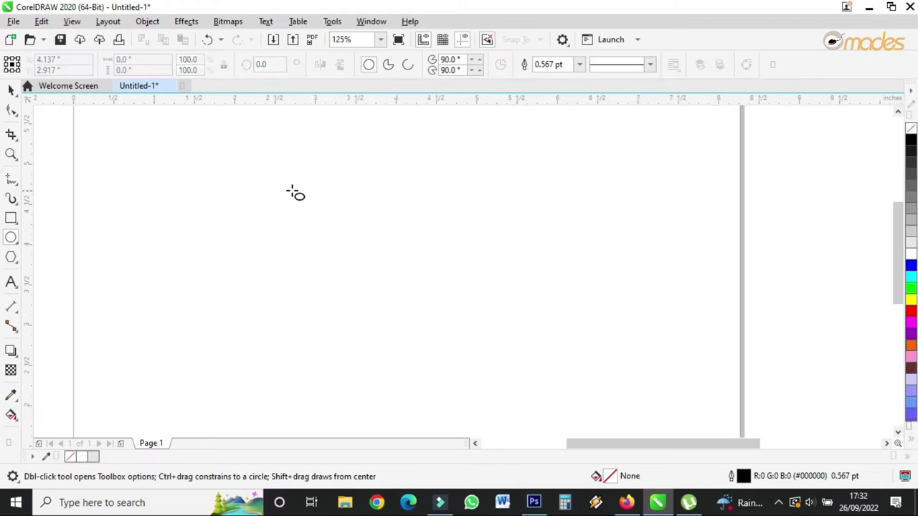
Draw an unfilled circle about 1.87 inches in diameter on the page, near its upper middle.
{"action": "left_click_drag", "start_coordinate": [275, 178], "coordinate": [396, 330]}
{"action": "left_click", "coordinate": [11, 88]}
{"action": "scroll", "coordinate": [429, 280], "scroll_direction": "down", "scroll_amount": 2}
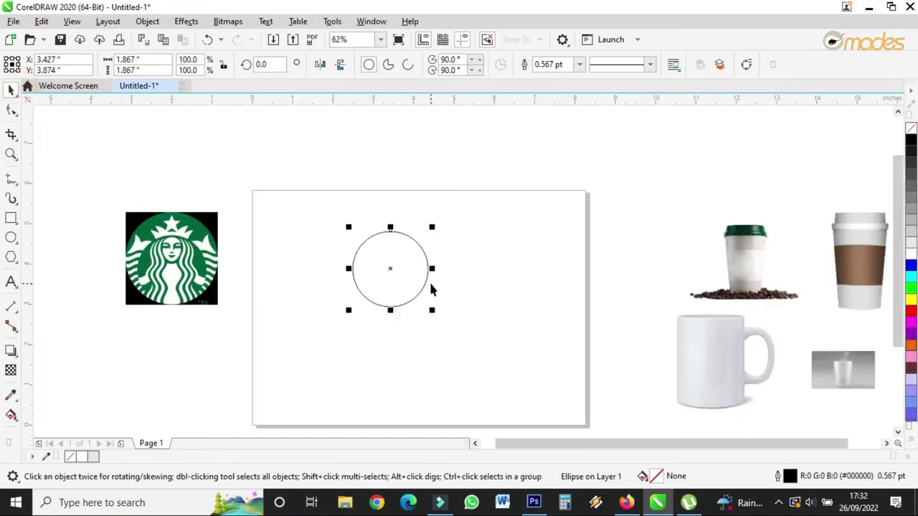
Move the Starbucks logo bitmap over the page's left edge, beside the circle.
{"action": "left_click_drag", "start_coordinate": [190, 241], "coordinate": [292, 247]}
{"action": "scroll", "coordinate": [409, 258], "scroll_direction": "up", "scroll_amount": 2}
{"action": "left_click", "coordinate": [228, 243]}
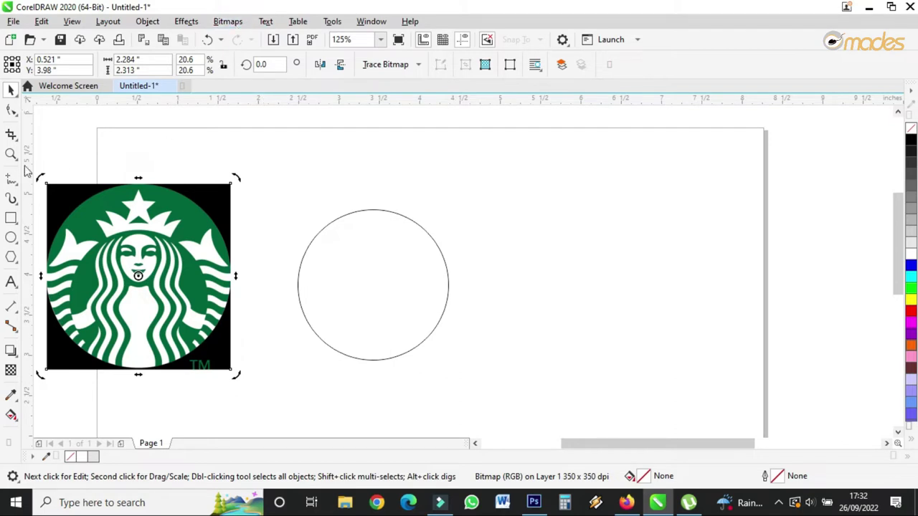
Draw a small rectangle above the logo and fill it with the logo's green (#006439) using the color eyedropper.
{"action": "left_click", "coordinate": [11, 218]}
{"action": "left_click_drag", "start_coordinate": [151, 135], "coordinate": [214, 171]}
{"action": "left_click", "coordinate": [11, 394]}
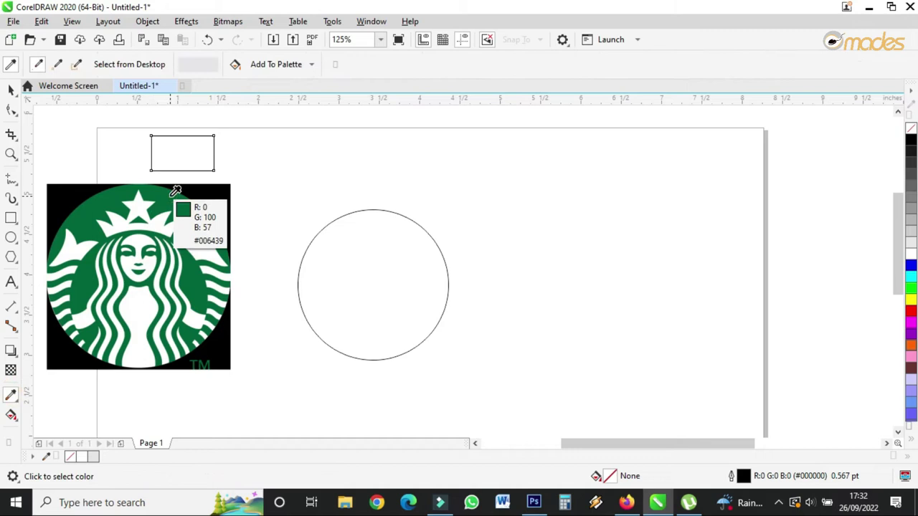
{"action": "left_click", "coordinate": [172, 196]}
{"action": "left_click", "coordinate": [180, 150]}
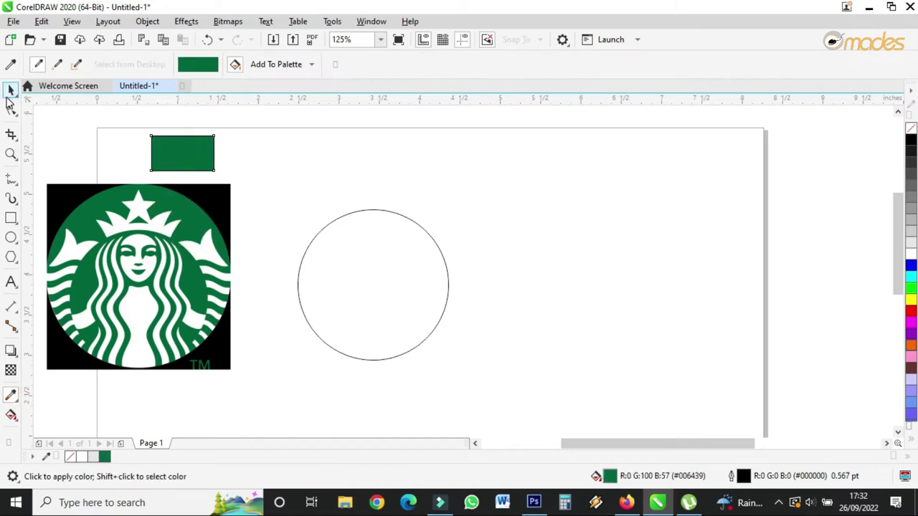
Convert the Starbucks logo to a Grayscale (8-bit) bitmap at 300 dpi.
{"action": "left_click", "coordinate": [10, 89]}
{"action": "left_click", "coordinate": [157, 222]}
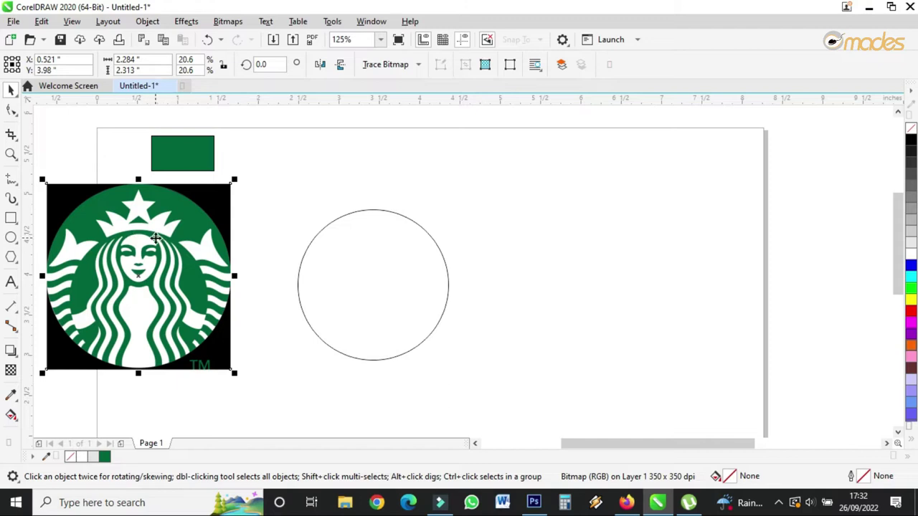
{"action": "left_click", "coordinate": [229, 24]}
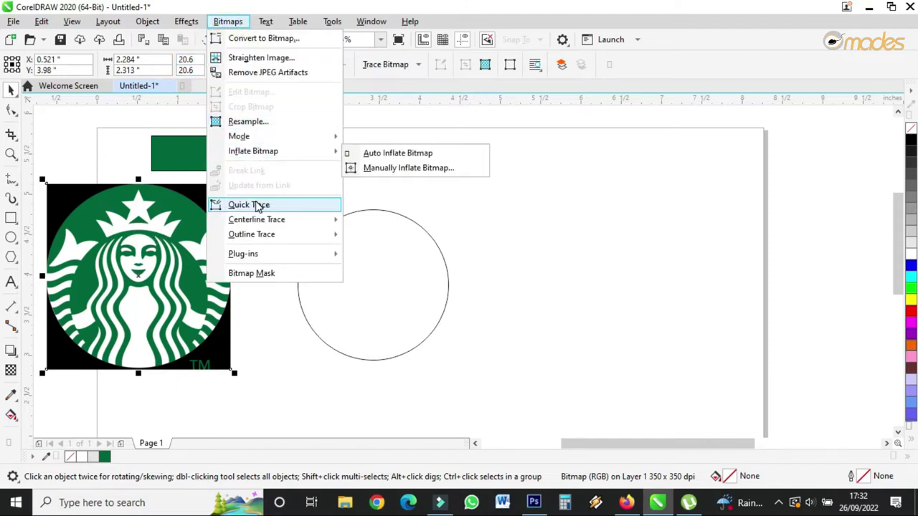
{"action": "left_click", "coordinate": [264, 38]}
{"action": "left_click", "coordinate": [462, 210]}
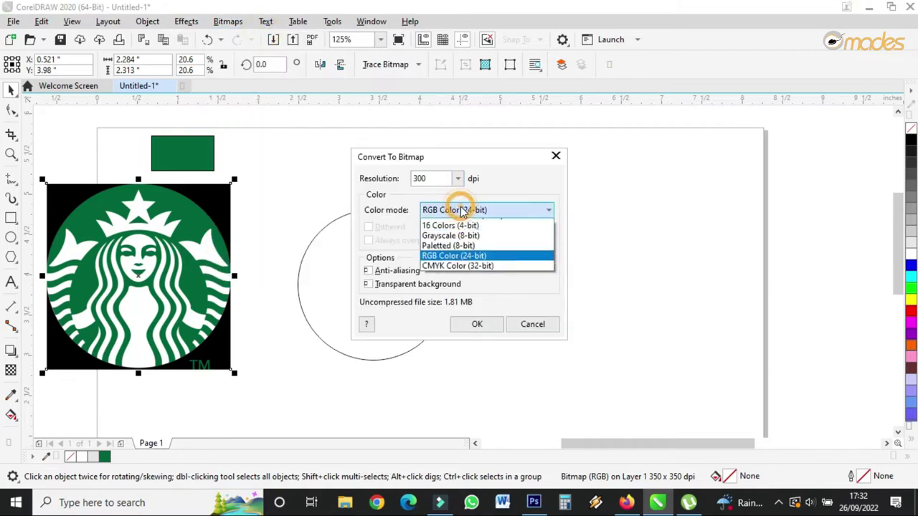
{"action": "left_click", "coordinate": [451, 241]}
{"action": "left_click", "coordinate": [477, 325]}
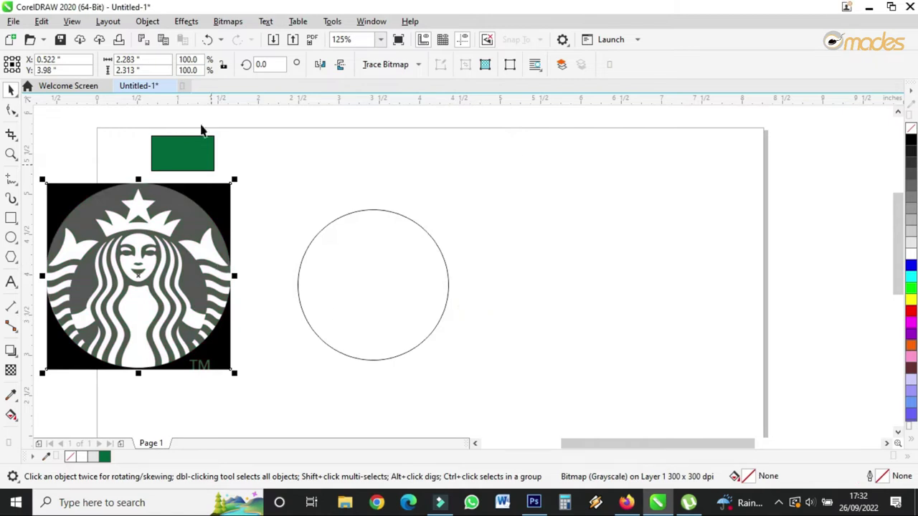
Apply Brightness/Contrast/Intensity to the logo with brightness -5, contrast 74 and intensity 0.
{"action": "left_click", "coordinate": [186, 21]}
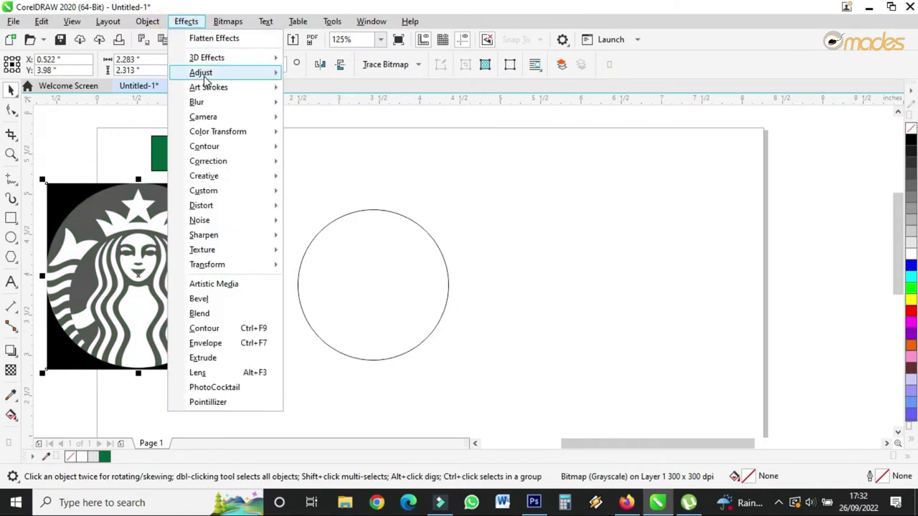
{"action": "mouse_move", "coordinate": [244, 74]}
{"action": "left_click", "coordinate": [340, 182]}
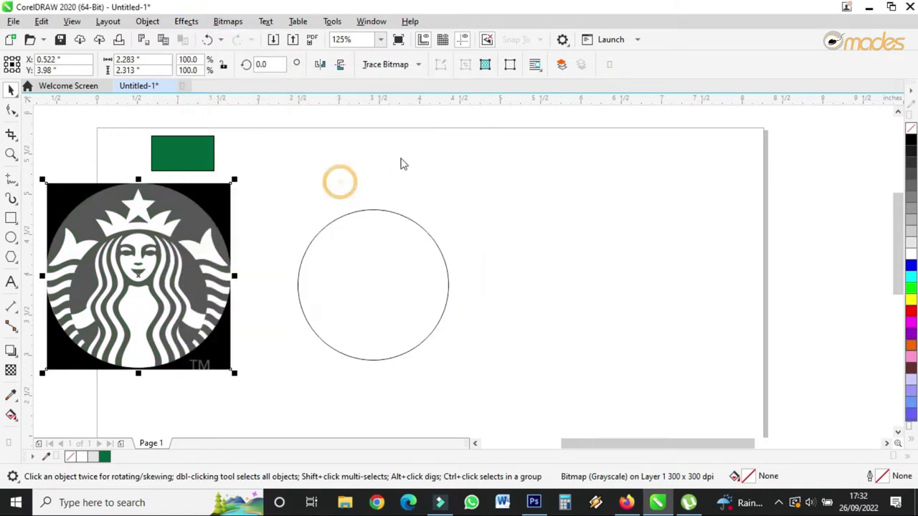
{"action": "left_click", "coordinate": [386, 291]}
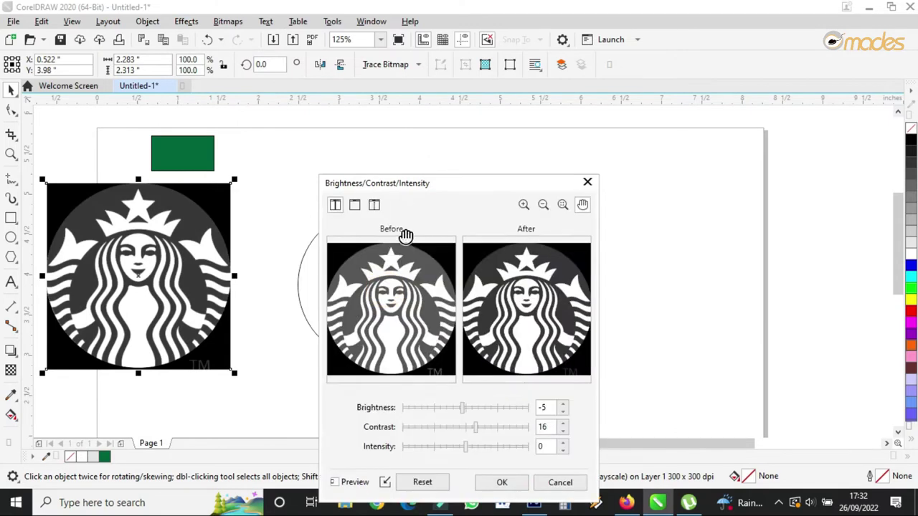
{"action": "left_click", "coordinate": [512, 426]}
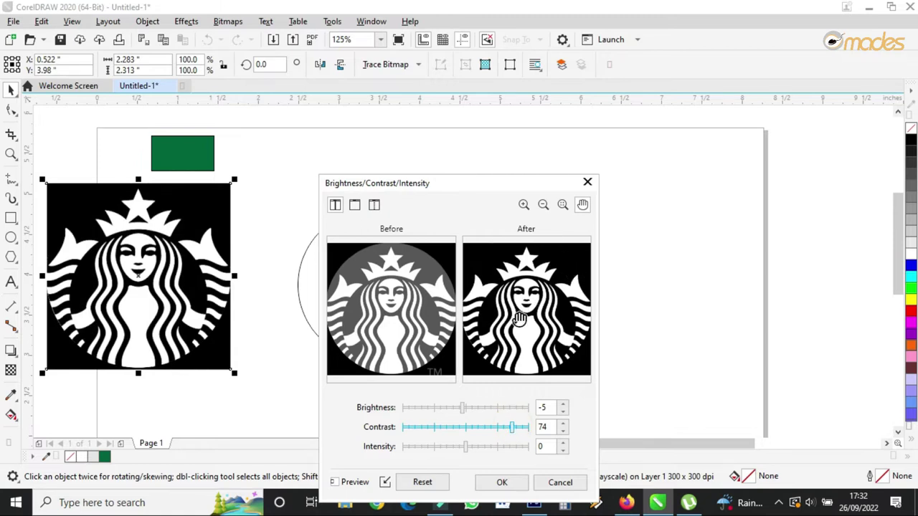
{"action": "left_click", "coordinate": [503, 482]}
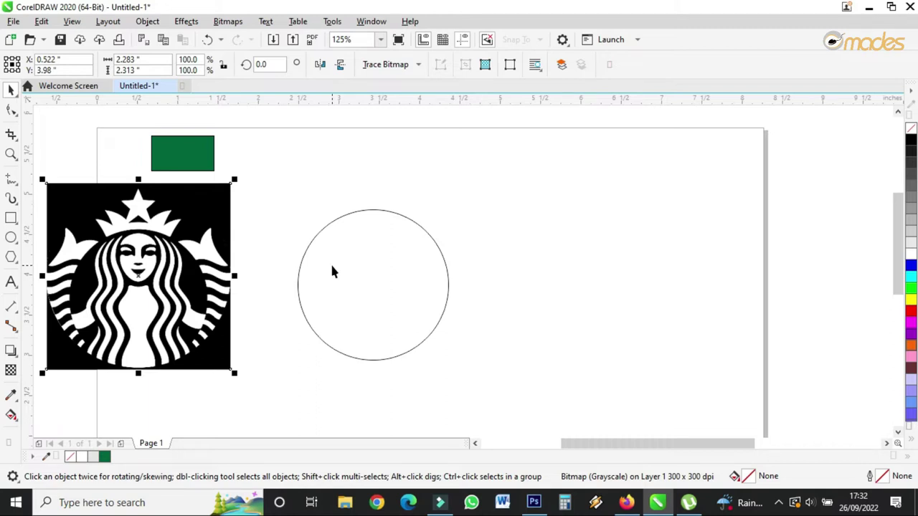
PowerClip the black-and-white logo inside the circle and select the clipped circle.
{"action": "right_click", "coordinate": [179, 234]}
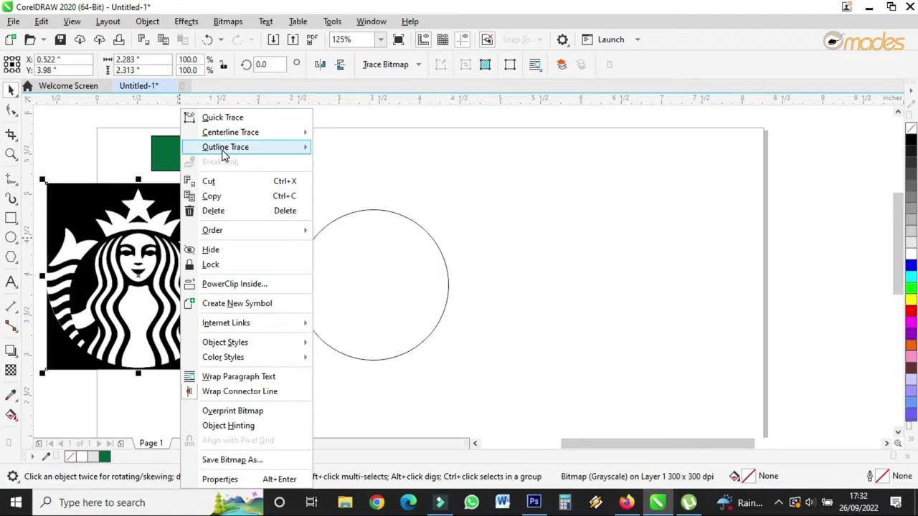
{"action": "left_click", "coordinate": [253, 285]}
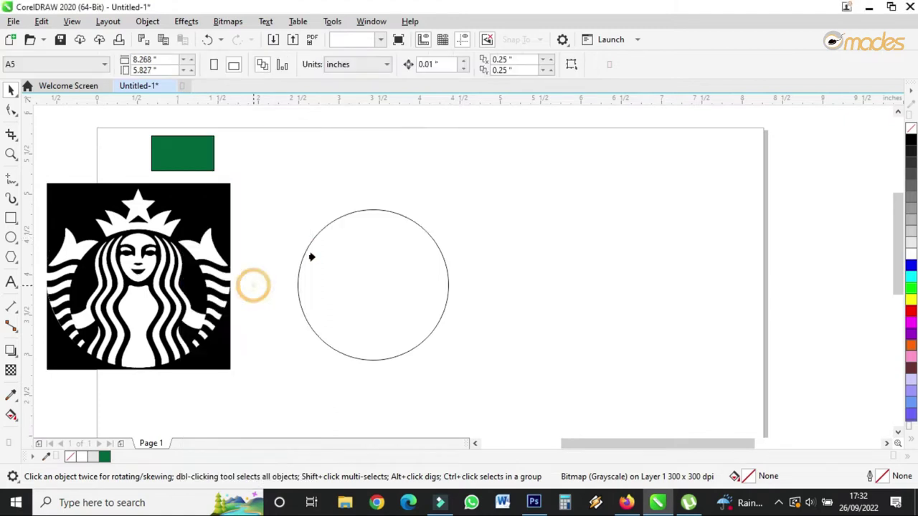
{"action": "left_click", "coordinate": [407, 220]}
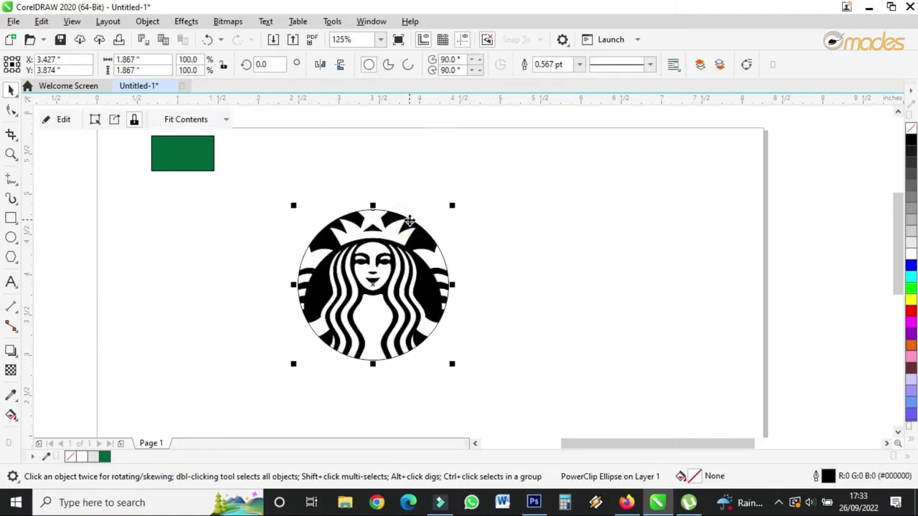
Edit the PowerClip contents, resizing the logo to about 1.86 by 1.90 inches so it fits the circle, and finish editing.
{"action": "right_click", "coordinate": [402, 246]}
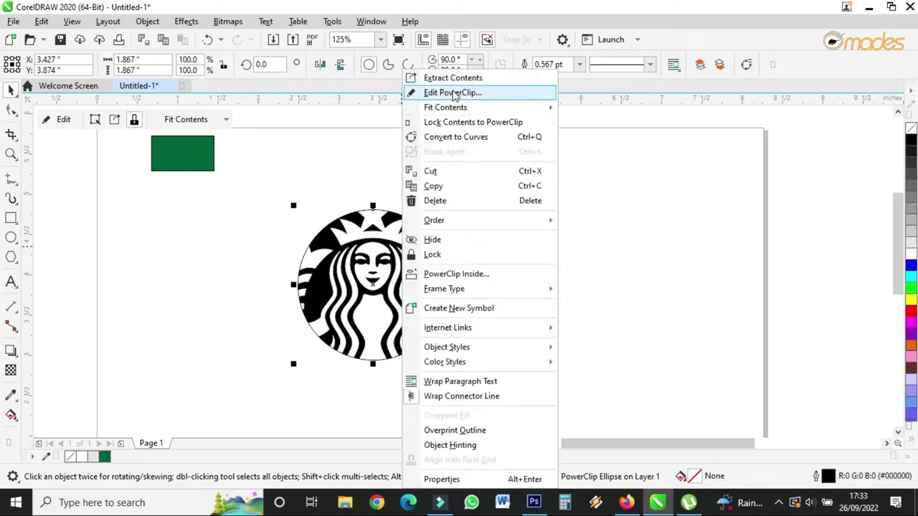
{"action": "left_click", "coordinate": [431, 92]}
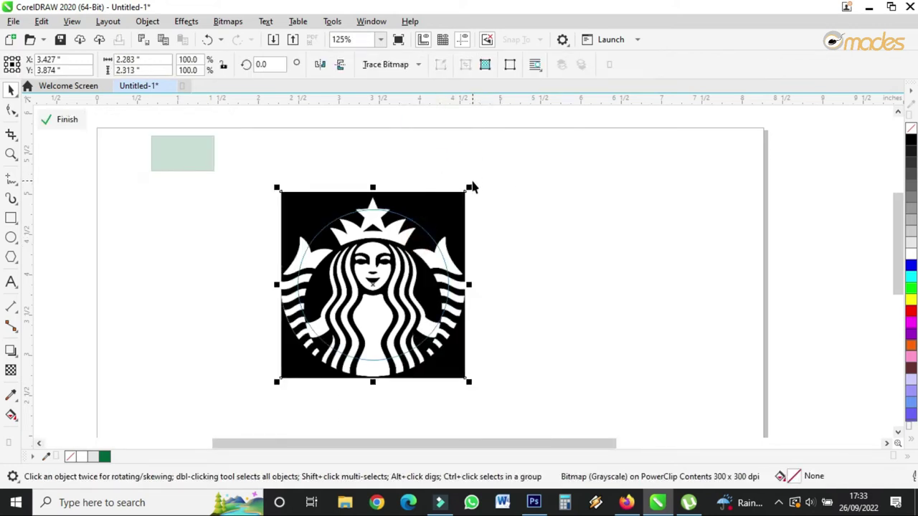
{"action": "left_click_drag", "start_coordinate": [469, 186], "coordinate": [460, 205]}
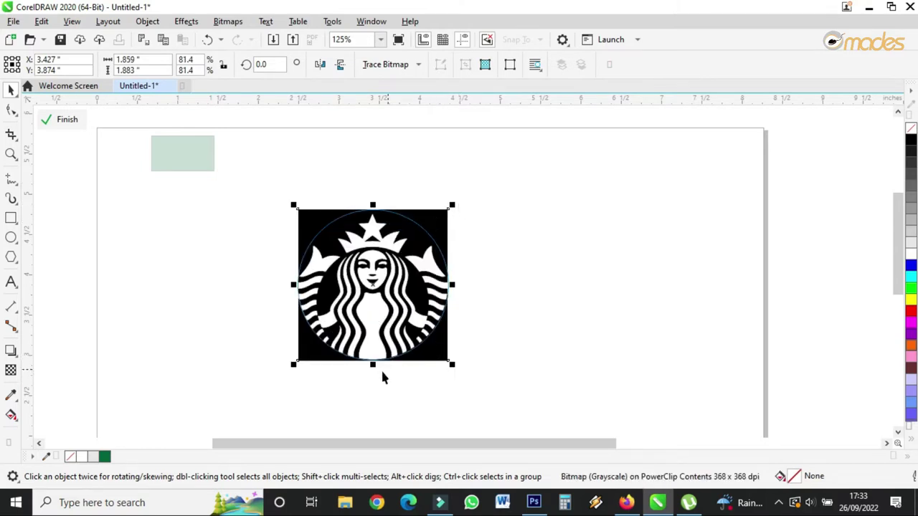
{"action": "scroll", "coordinate": [373, 376], "scroll_direction": "up", "scroll_amount": 2}
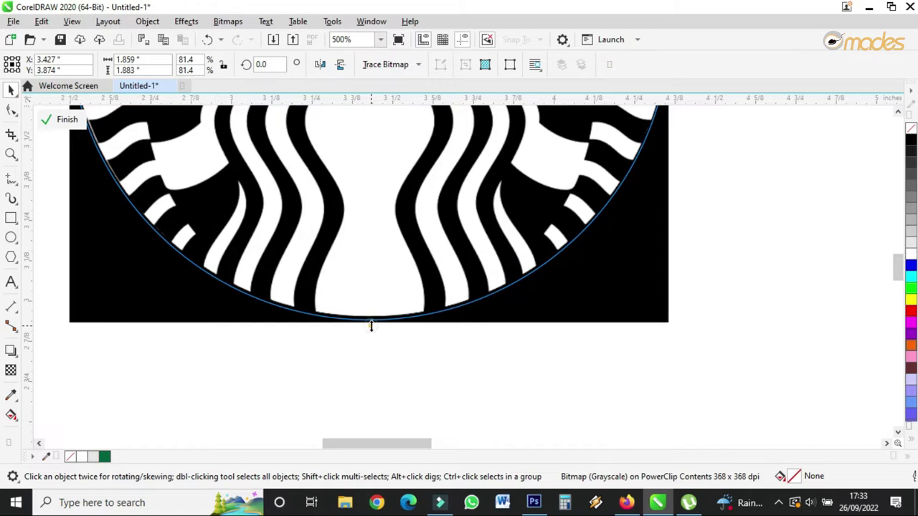
{"action": "left_click_drag", "start_coordinate": [368, 327], "coordinate": [368, 330]}
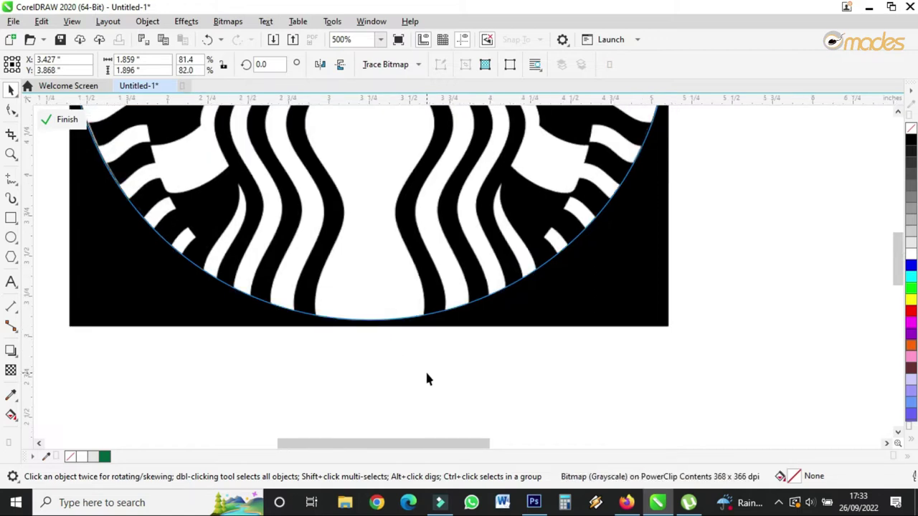
{"action": "scroll", "coordinate": [425, 370], "scroll_direction": "down", "scroll_amount": 3}
{"action": "scroll", "coordinate": [434, 198], "scroll_direction": "up", "scroll_amount": 1}
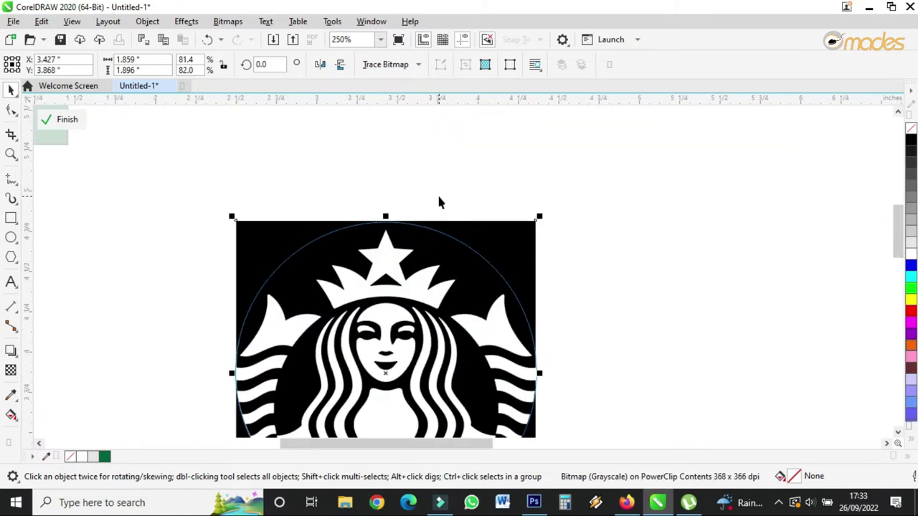
{"action": "scroll", "coordinate": [438, 199], "scroll_direction": "down", "scroll_amount": 1}
{"action": "left_click", "coordinate": [66, 121]}
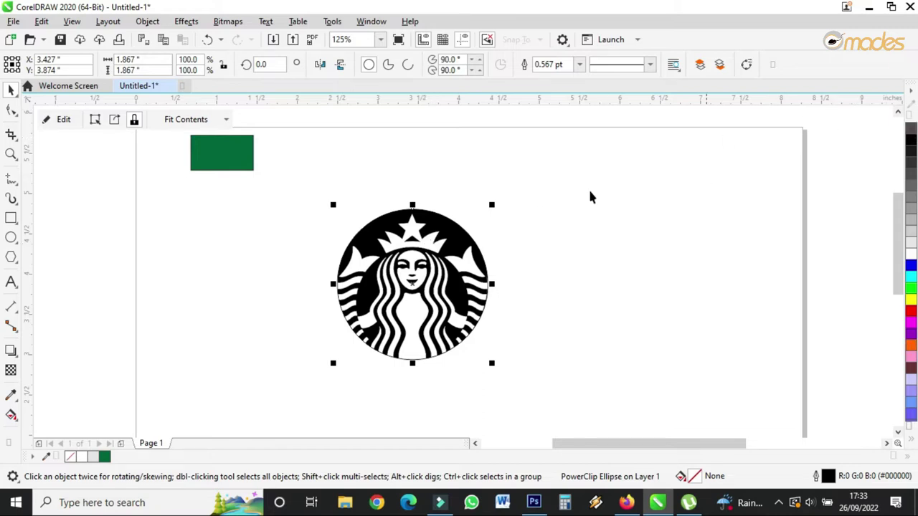
Give the clipped circle a 2.0 pt white outline.
{"action": "scroll", "coordinate": [424, 227], "scroll_direction": "up", "scroll_amount": 3}
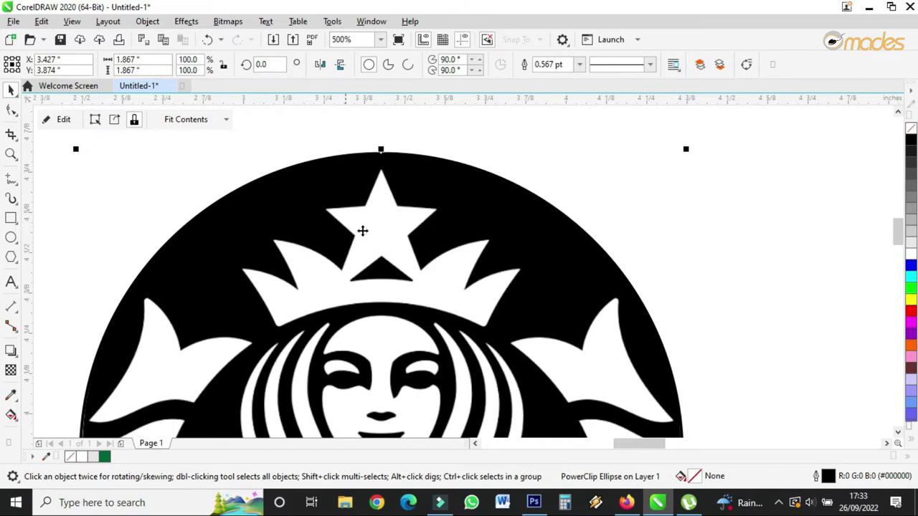
{"action": "left_click", "coordinate": [579, 65]}
{"action": "left_click", "coordinate": [564, 139]}
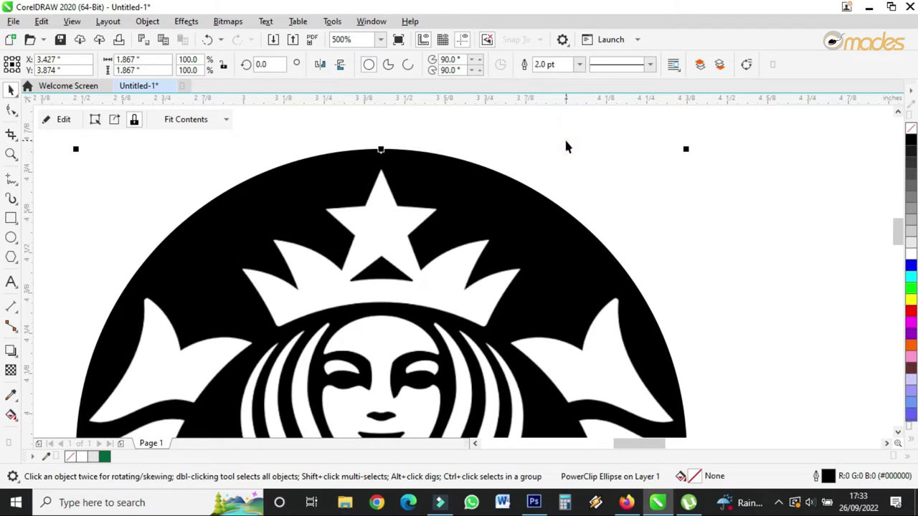
{"action": "right_click", "coordinate": [910, 255]}
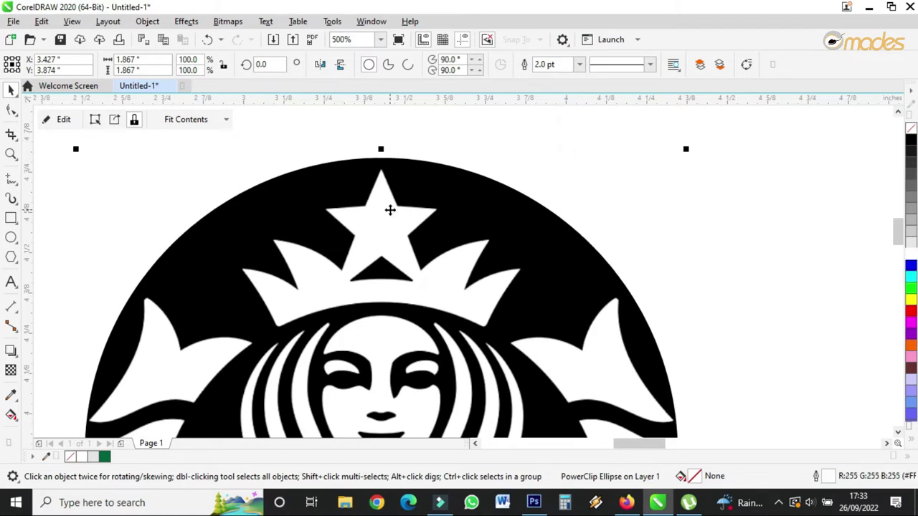
Create an enlarged copy of the clipped logo circle about its centre, about 2.71 inches in diameter.
{"action": "scroll", "coordinate": [390, 209], "scroll_direction": "down", "scroll_amount": 2}
{"action": "scroll", "coordinate": [389, 208], "scroll_direction": "up", "scroll_amount": 2}
{"action": "scroll", "coordinate": [390, 209], "scroll_direction": "down", "scroll_amount": 3}
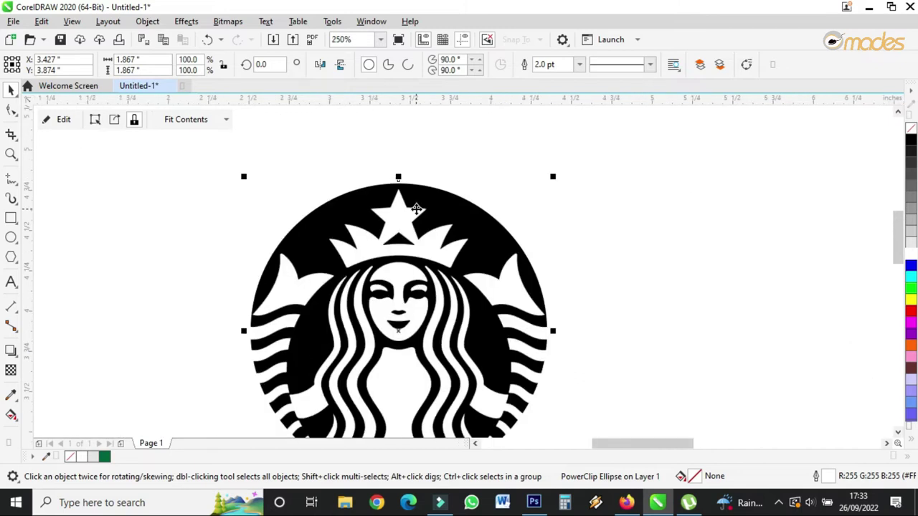
{"action": "scroll", "coordinate": [523, 202], "scroll_direction": "down", "scroll_amount": 2}
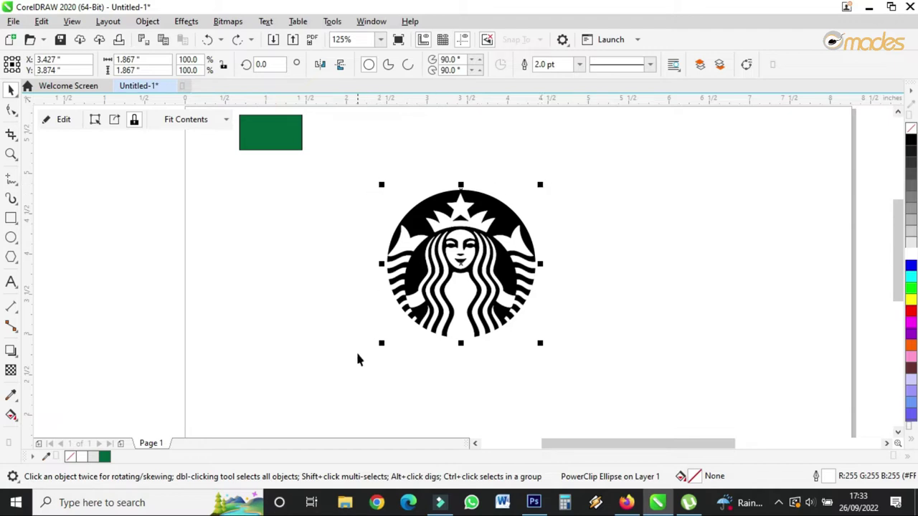
{"action": "left_click", "coordinate": [542, 186]}
{"action": "left_click_drag", "start_coordinate": [541, 187], "coordinate": [594, 153]}
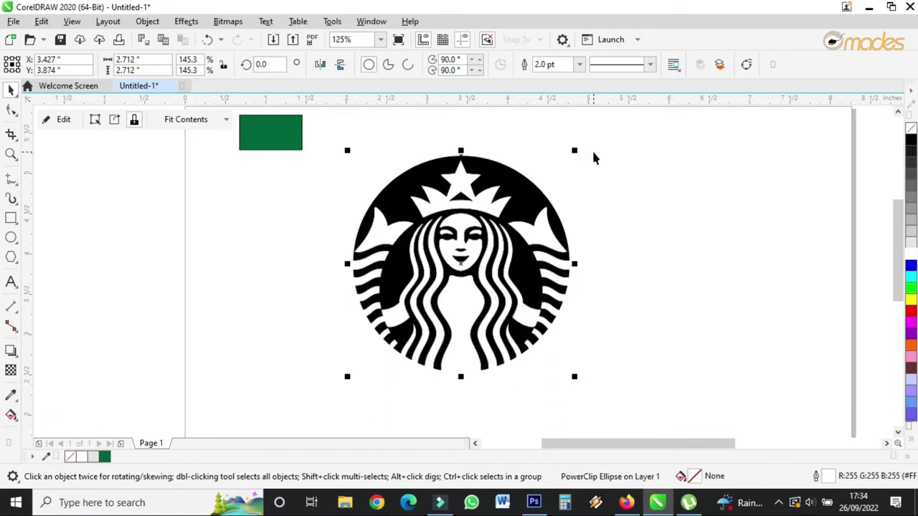
Extract the logo contents from the enlarged circle and delete the extracted logo.
{"action": "right_click", "coordinate": [460, 208]}
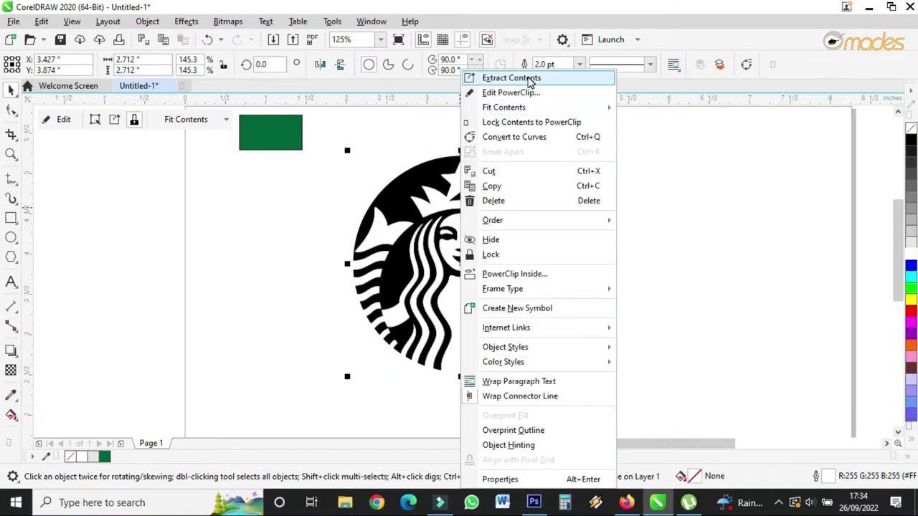
{"action": "left_click", "coordinate": [529, 79]}
{"action": "left_click", "coordinate": [499, 122]}
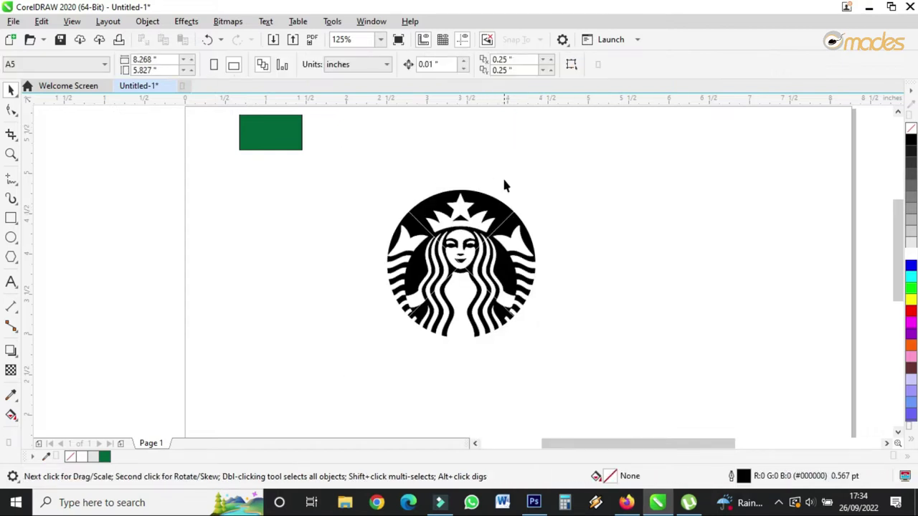
Fill the emptied large circle with the green (#006439) sampled from the rectangle.
{"action": "left_click", "coordinate": [505, 181]}
{"action": "left_click", "coordinate": [503, 195]}
{"action": "left_click", "coordinate": [521, 170]}
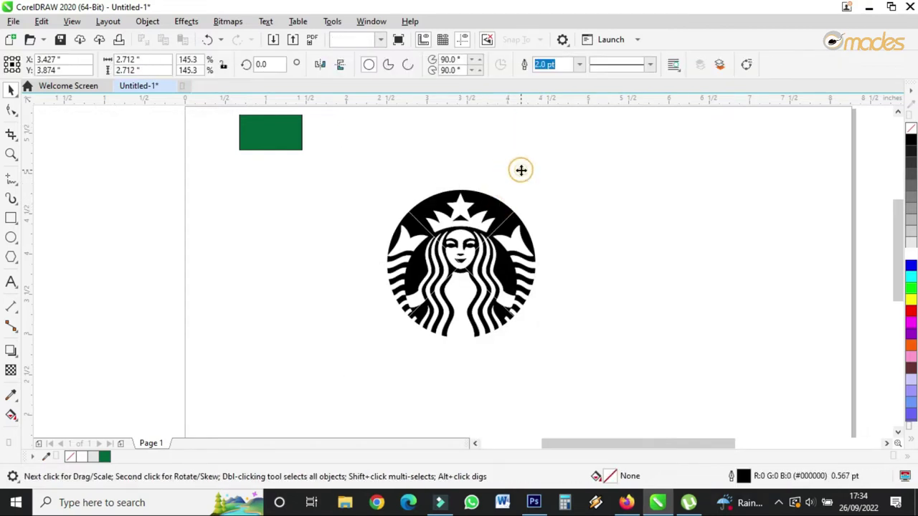
{"action": "left_click", "coordinate": [11, 397]}
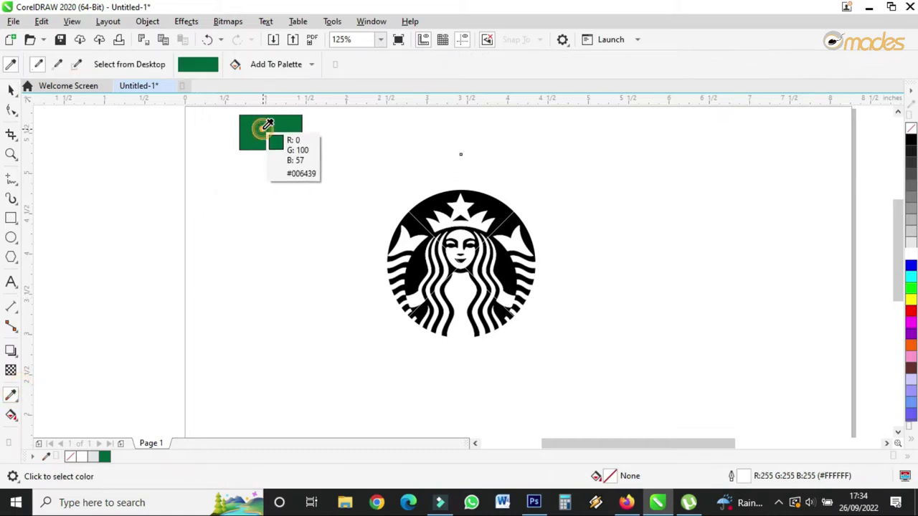
{"action": "left_click", "coordinate": [266, 126]}
{"action": "left_click", "coordinate": [478, 172]}
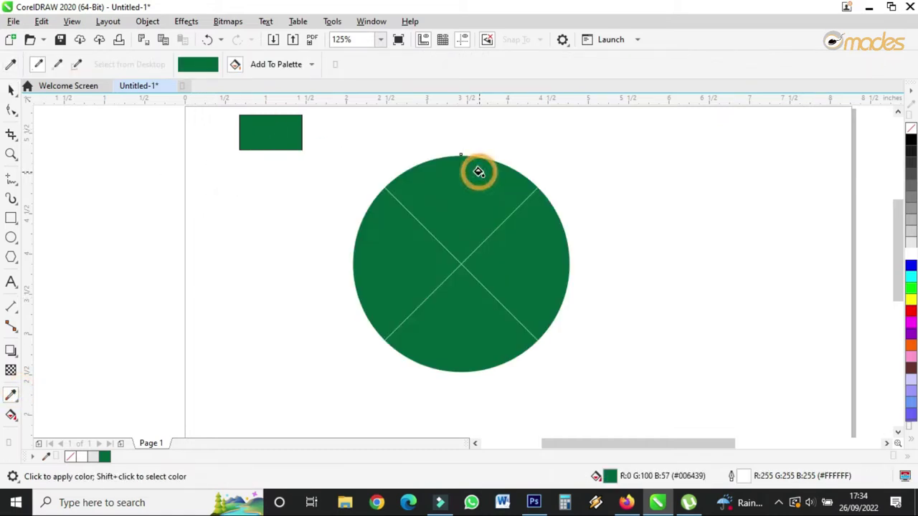
{"action": "left_click", "coordinate": [11, 88]}
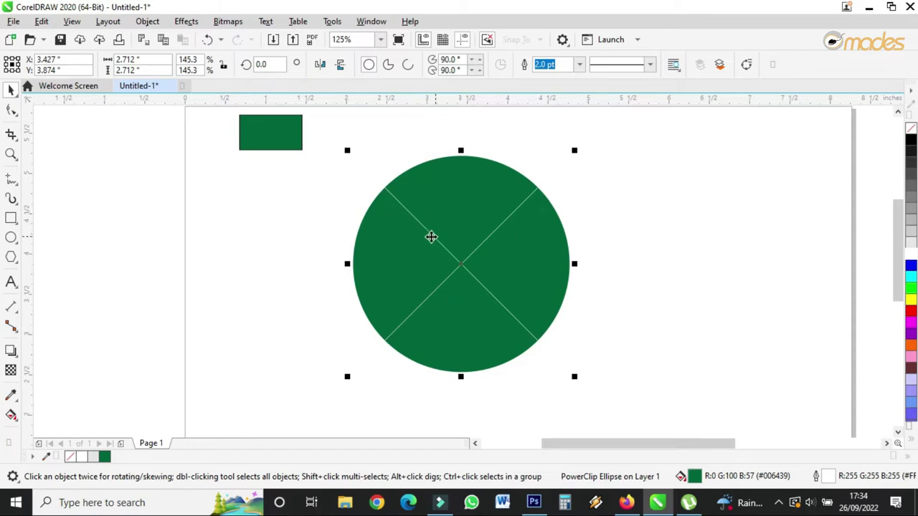
Remove the PowerClip frame from the green circle and send the circle to the back of the page.
{"action": "right_click", "coordinate": [479, 215]}
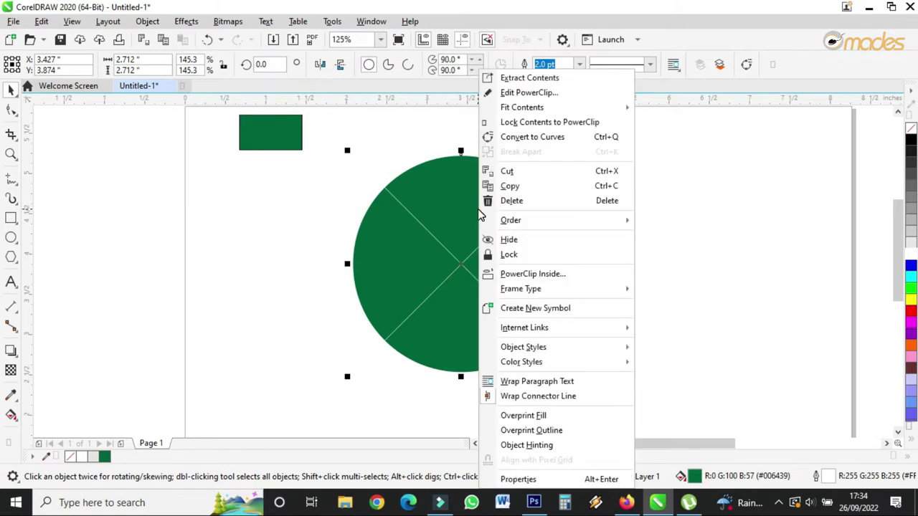
{"action": "mouse_move", "coordinate": [506, 291]}
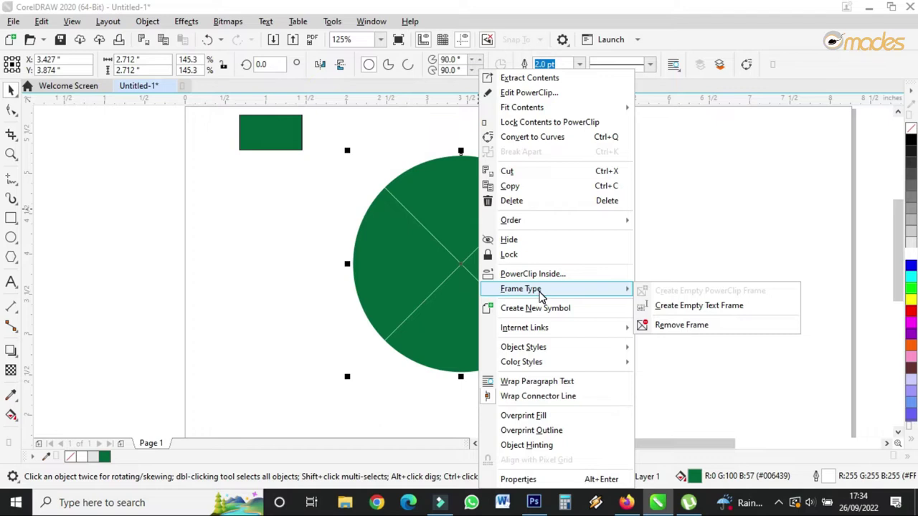
{"action": "left_click", "coordinate": [679, 326]}
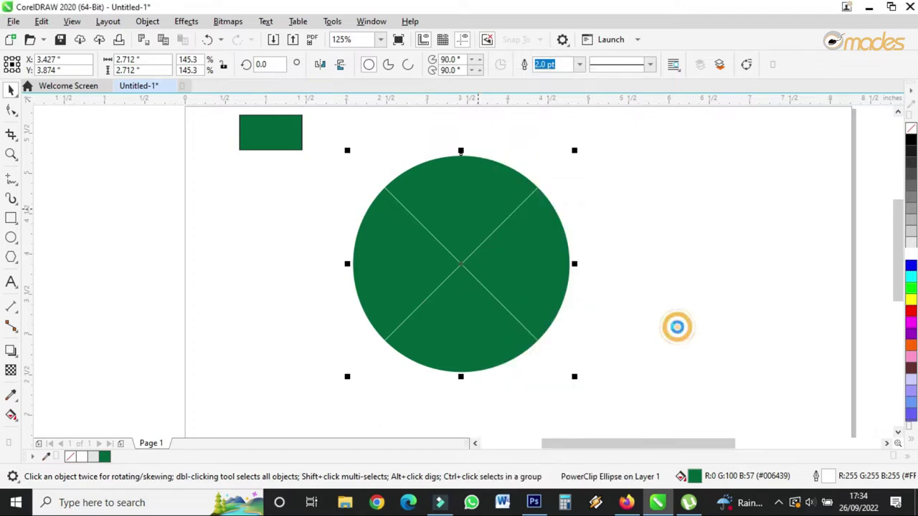
{"action": "right_click", "coordinate": [467, 206]}
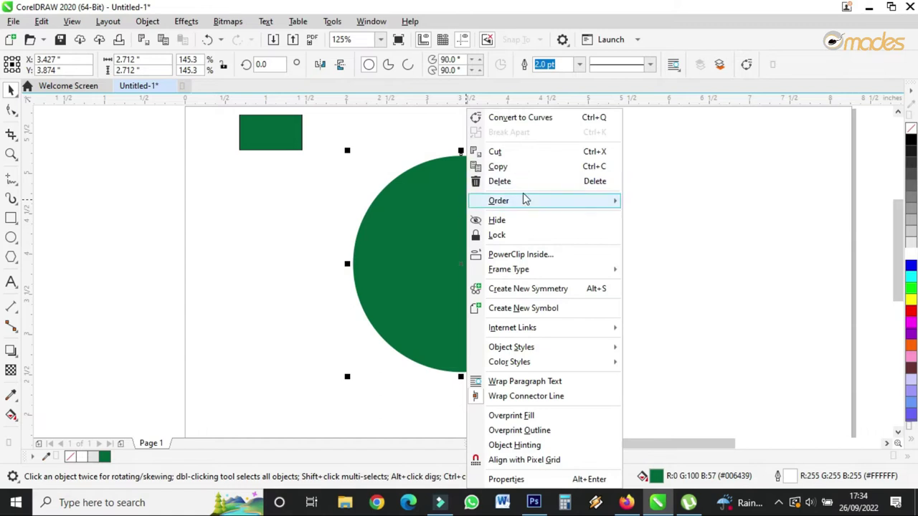
{"action": "mouse_move", "coordinate": [525, 200]}
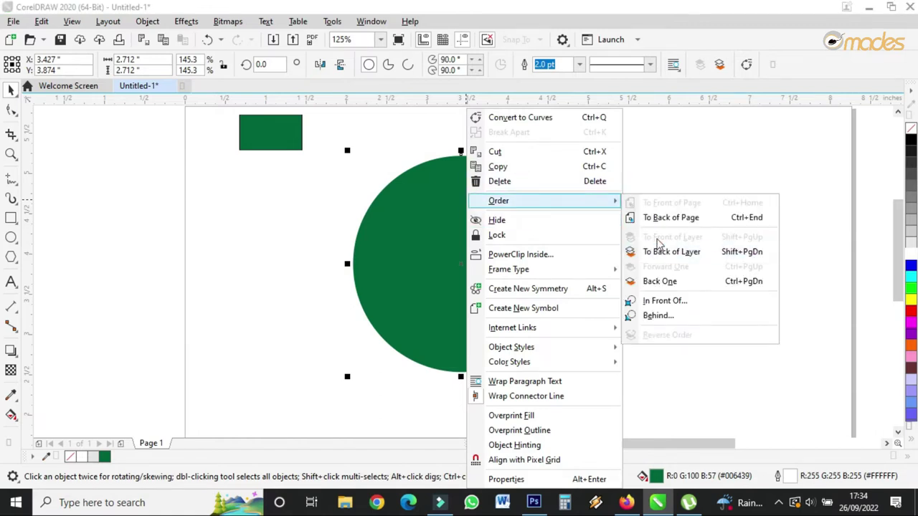
{"action": "left_click", "coordinate": [400, 231]}
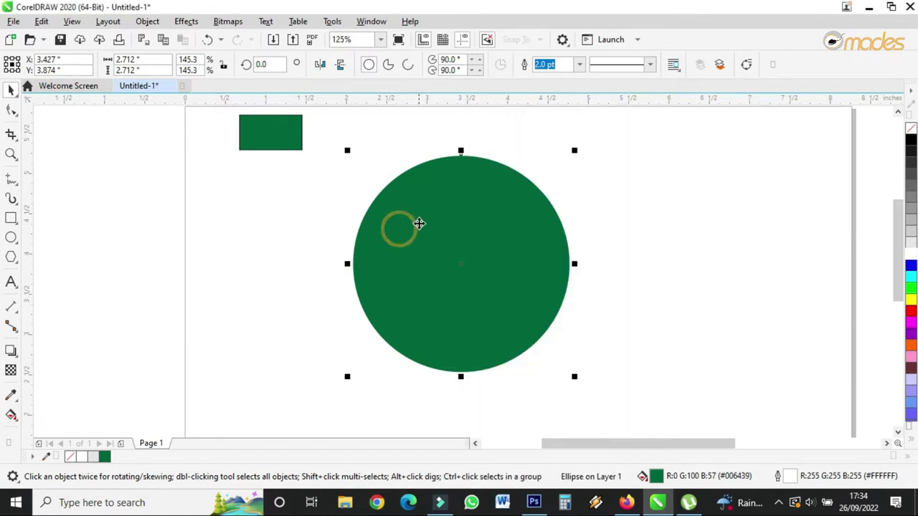
{"action": "right_click", "coordinate": [498, 211]}
{"action": "mouse_move", "coordinate": [568, 202]}
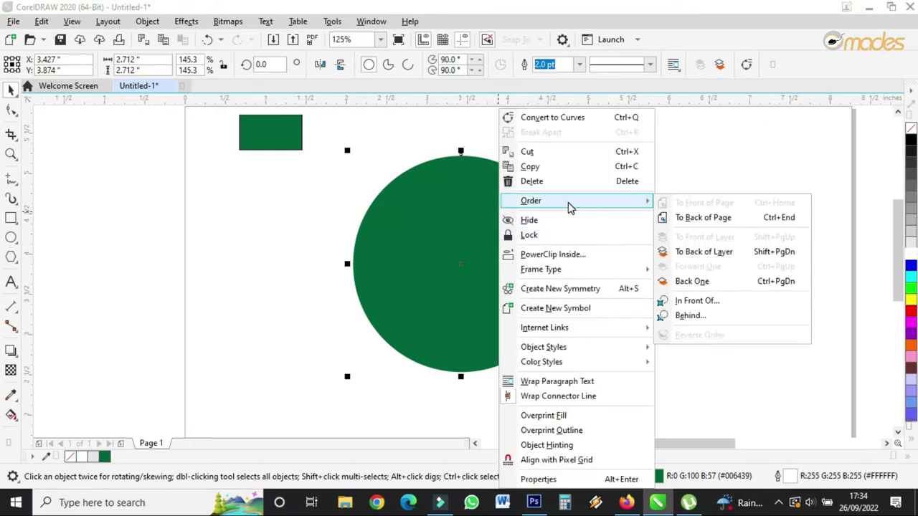
{"action": "left_click", "coordinate": [706, 217]}
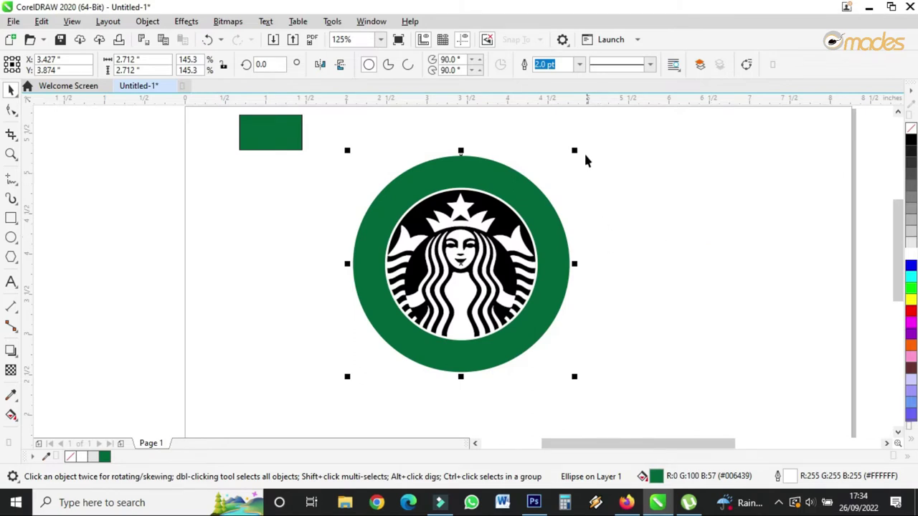
Enlarge and duplicate the green circle about its centre, making concentric circles about 2.73 and 2.90 inches across.
{"action": "left_click_drag", "start_coordinate": [574, 150], "coordinate": [579, 146]}
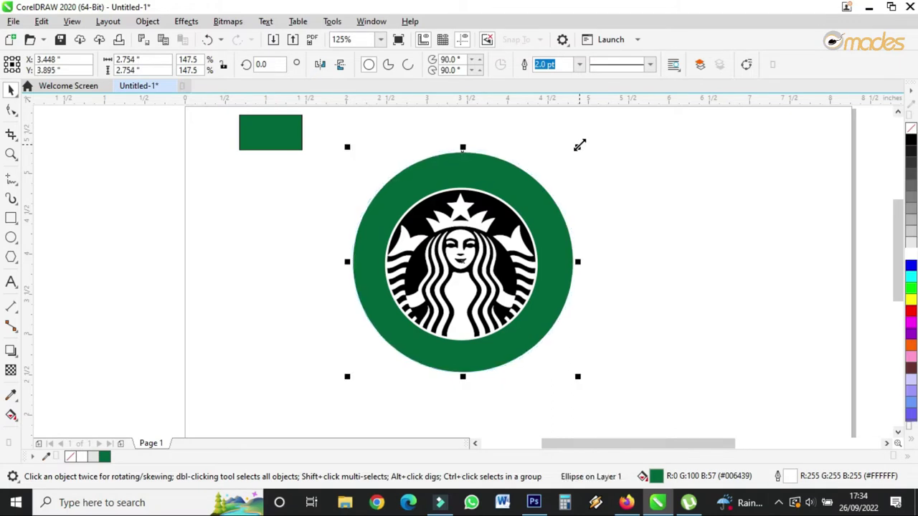
{"action": "left_click", "coordinate": [208, 39]}
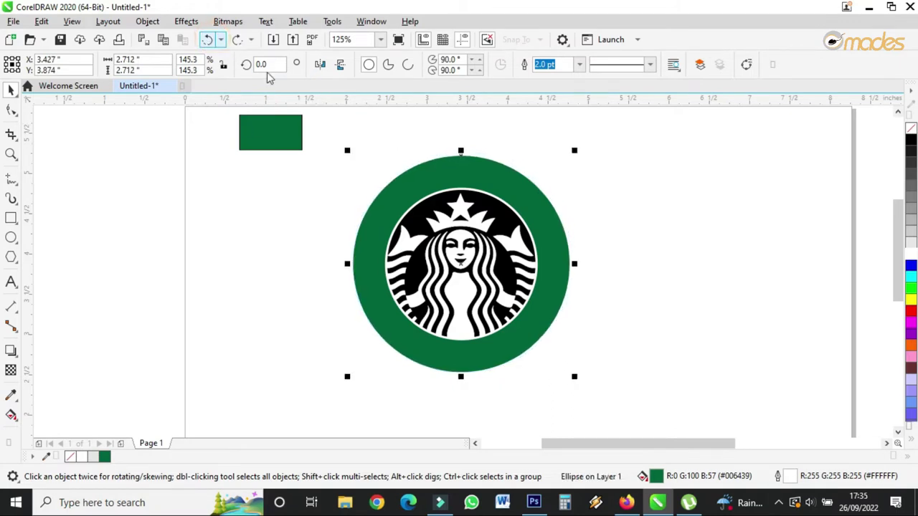
{"action": "mouse_move", "coordinate": [575, 150]}
{"action": "left_mouse_down"}
{"action": "mouse_move", "coordinate": [593, 145]}
{"action": "mouse_move", "coordinate": [579, 150]}
{"action": "left_mouse_up"}
{"action": "left_click", "coordinate": [584, 142]}
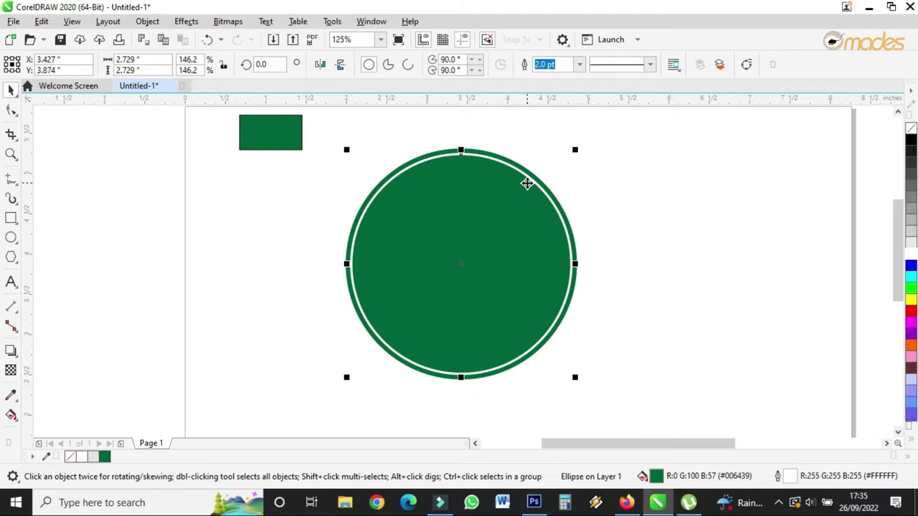
Colour the outermost green circle's outline yellow to identify it, and remove that outline.
{"action": "scroll", "coordinate": [527, 184], "scroll_direction": "up", "scroll_amount": 2}
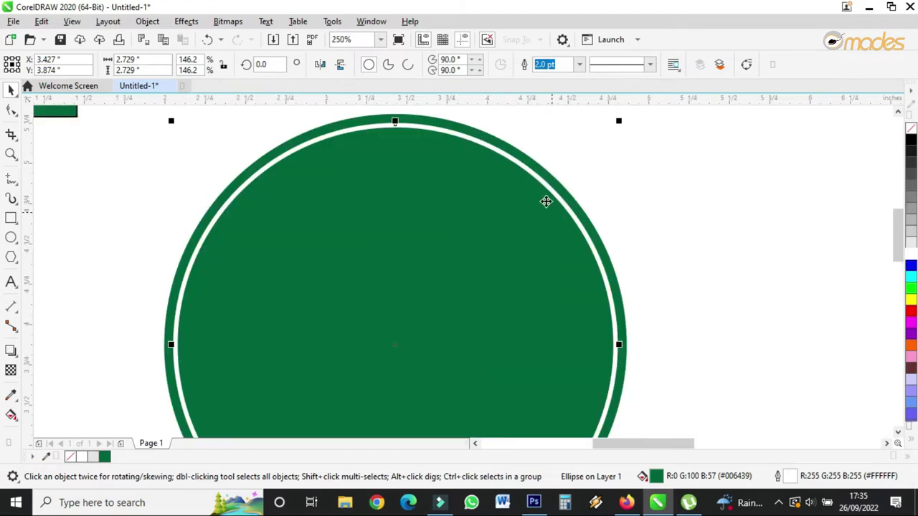
{"action": "left_click", "coordinate": [519, 151]}
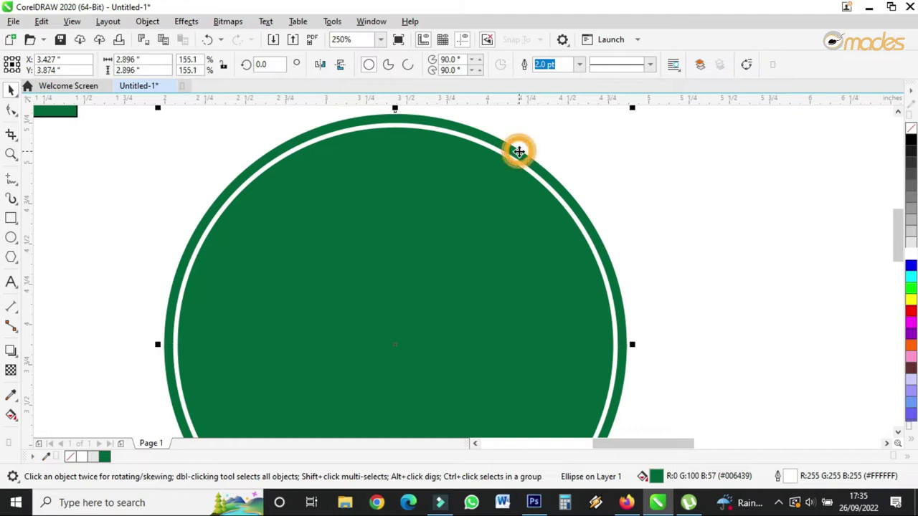
{"action": "right_click", "coordinate": [911, 300]}
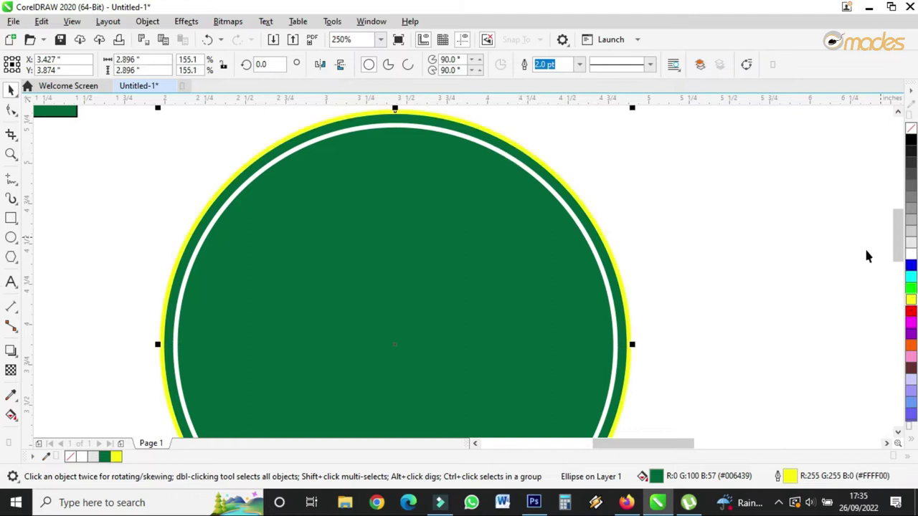
{"action": "left_click", "coordinate": [580, 65]}
{"action": "left_click", "coordinate": [592, 76]}
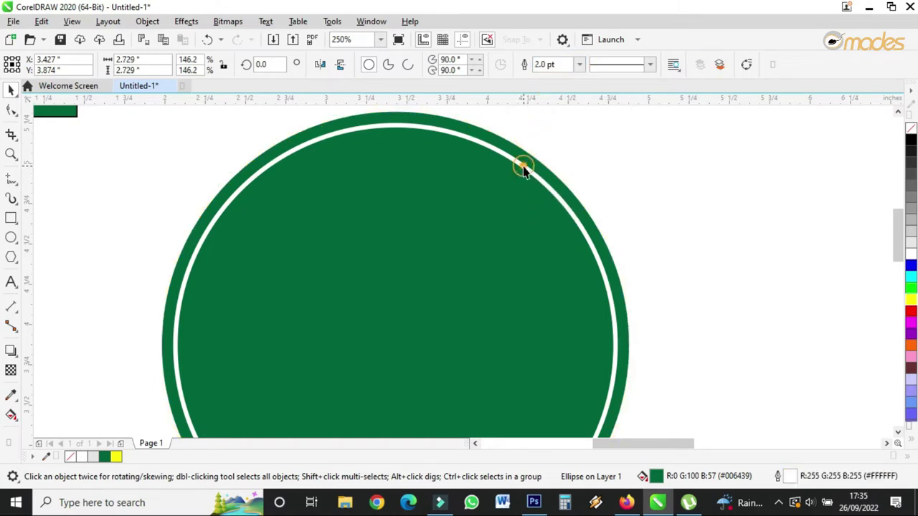
Remove the fill of the inner 2.729-inch circle and set its white outline to 1.5 pt.
{"action": "left_click", "coordinate": [524, 169]}
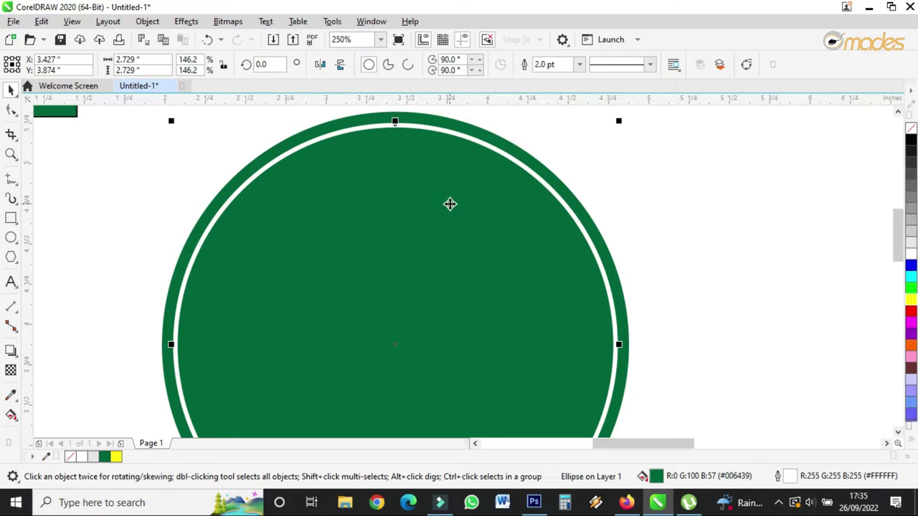
{"action": "left_click", "coordinate": [912, 136]}
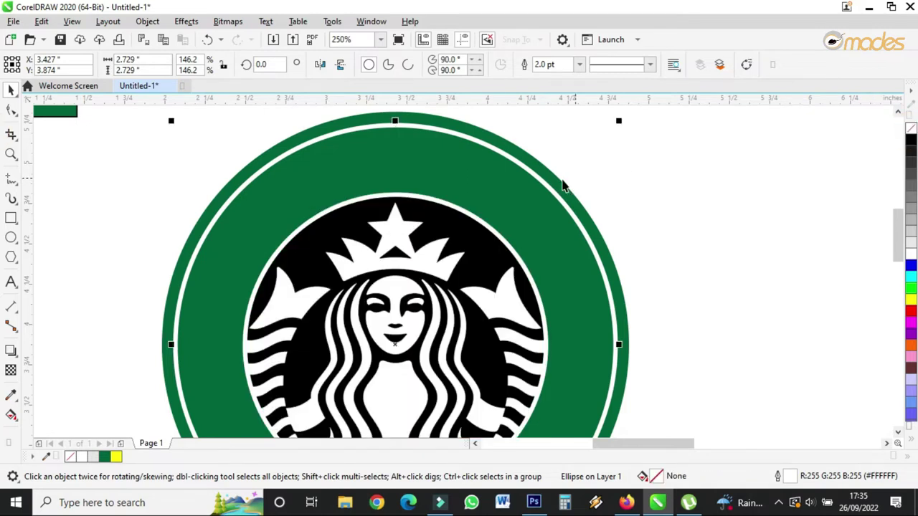
{"action": "scroll", "coordinate": [563, 241], "scroll_direction": "down", "scroll_amount": 3}
{"action": "scroll", "coordinate": [563, 242], "scroll_direction": "up", "scroll_amount": 3}
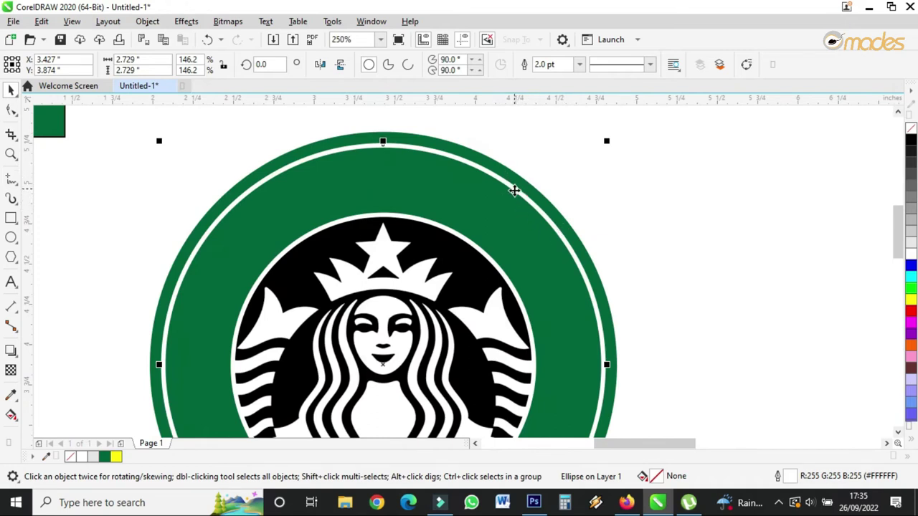
{"action": "left_click", "coordinate": [549, 63]}
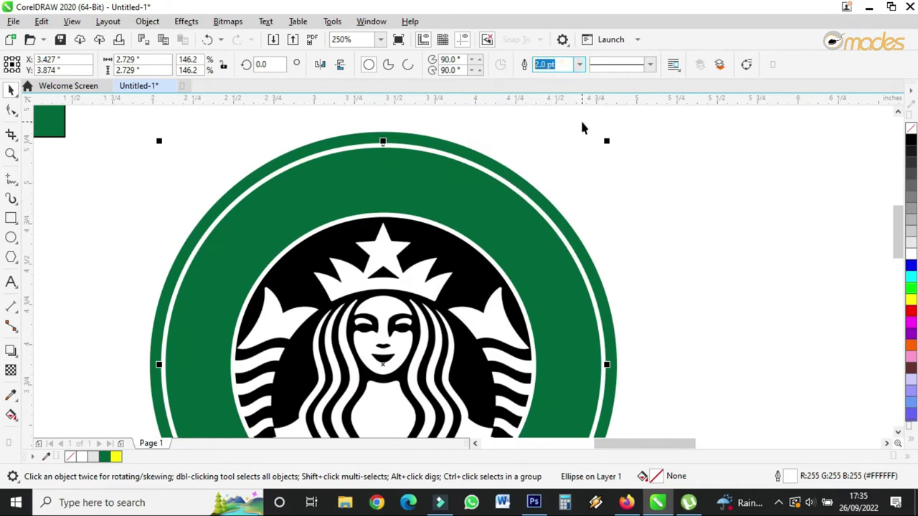
{"action": "type", "text": "1.5"}
{"action": "key", "text": "Return"}
{"action": "scroll", "coordinate": [581, 121], "scroll_direction": "down", "scroll_amount": 2}
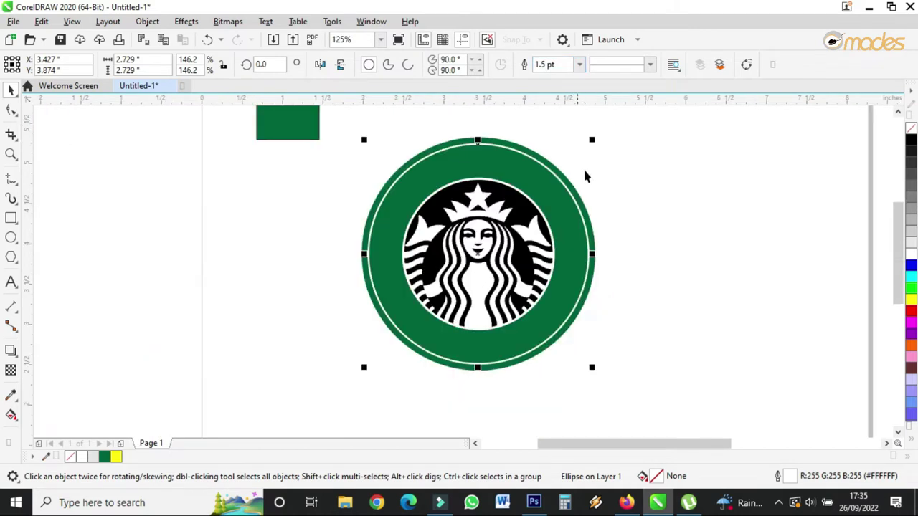
{"action": "left_click", "coordinate": [638, 208]}
Add the artistic text STARBUCKS in capitals over the upper part of the badge.
{"action": "scroll", "coordinate": [522, 199], "scroll_direction": "up", "scroll_amount": 2}
{"action": "scroll", "coordinate": [521, 198], "scroll_direction": "down", "scroll_amount": 2}
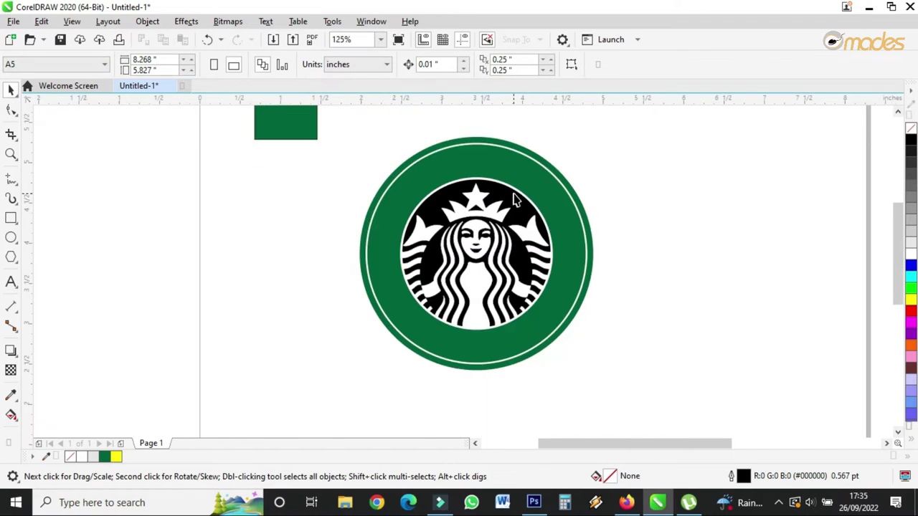
{"action": "scroll", "coordinate": [543, 173], "scroll_direction": "up", "scroll_amount": 2}
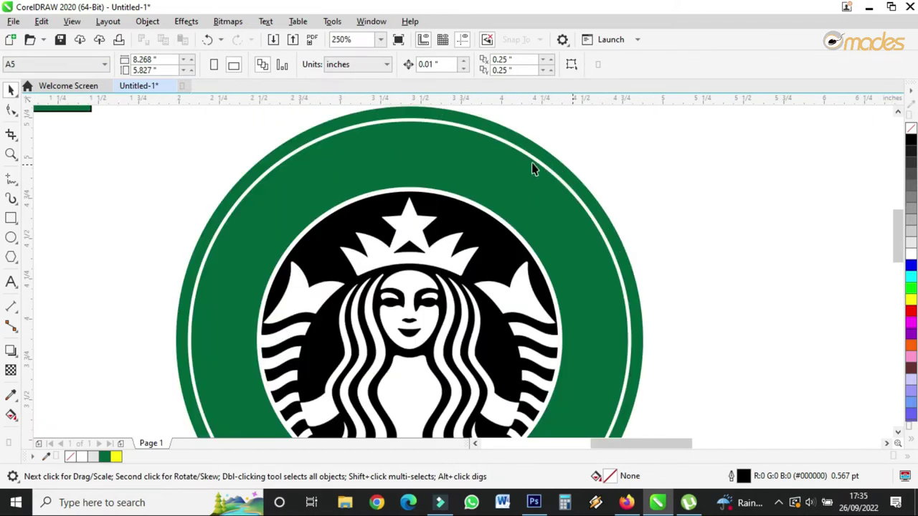
{"action": "left_click", "coordinate": [11, 283]}
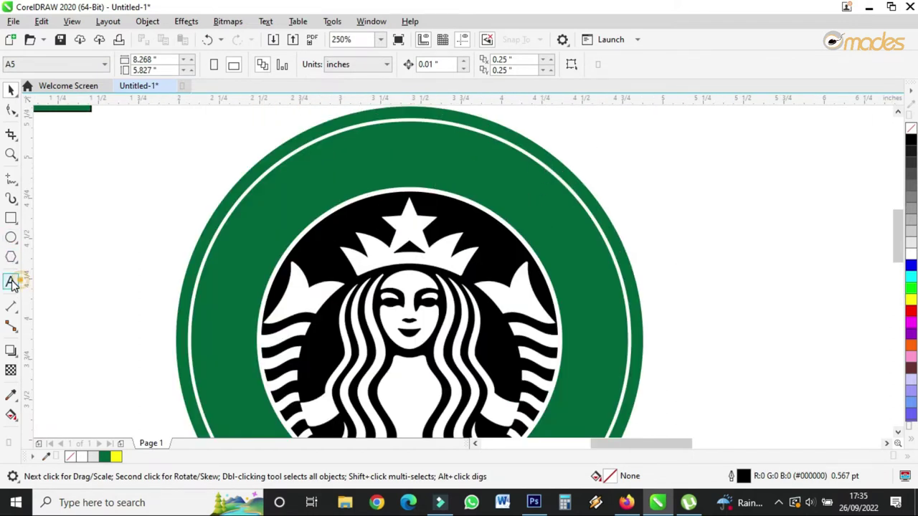
{"action": "left_click", "coordinate": [120, 196]}
{"action": "type", "text": "sta"}
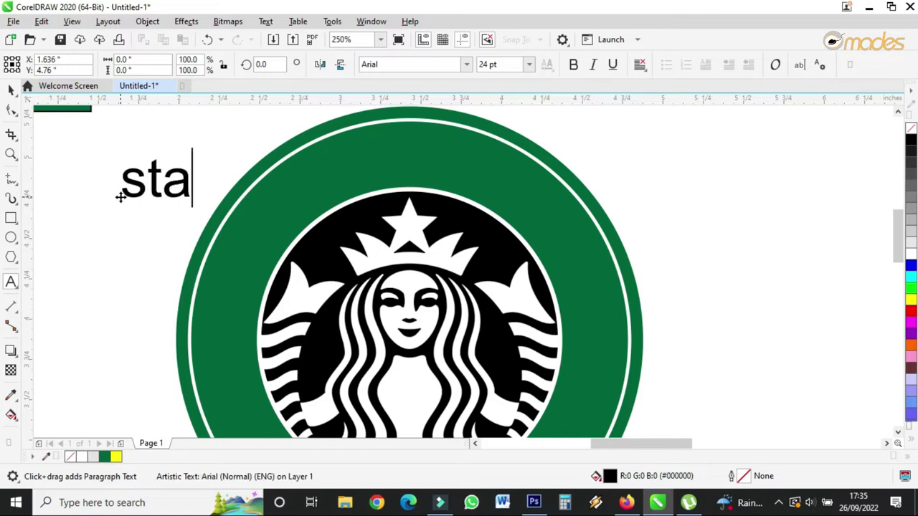
{"action": "key", "text": "BackSpace"}
{"action": "key", "text": "BackSpace"}
{"action": "key", "text": "BackSpace"}
{"action": "type", "text": "STAR"}
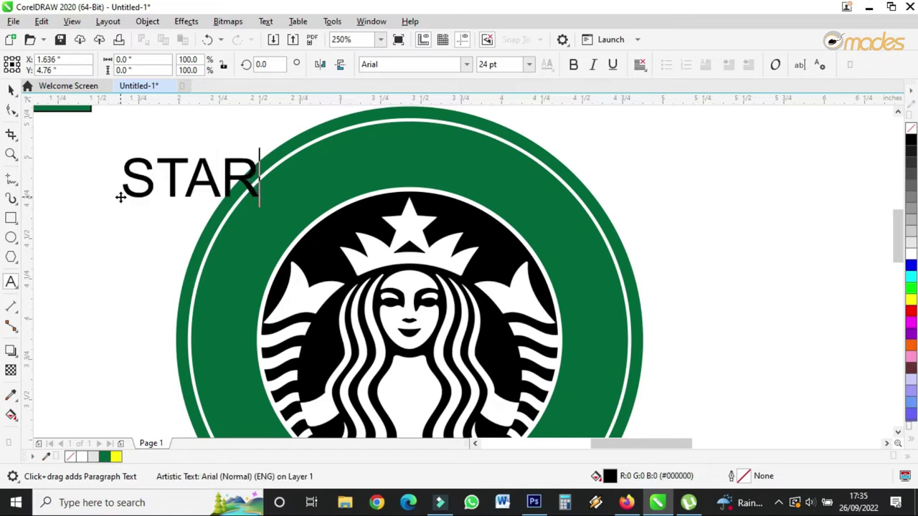
{"action": "type", "text": "B"}
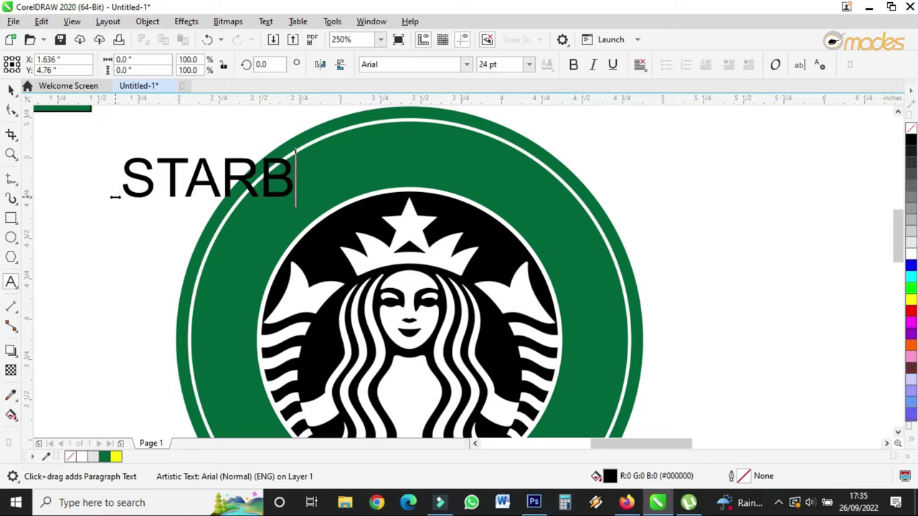
{"action": "type", "text": "UCKS"}
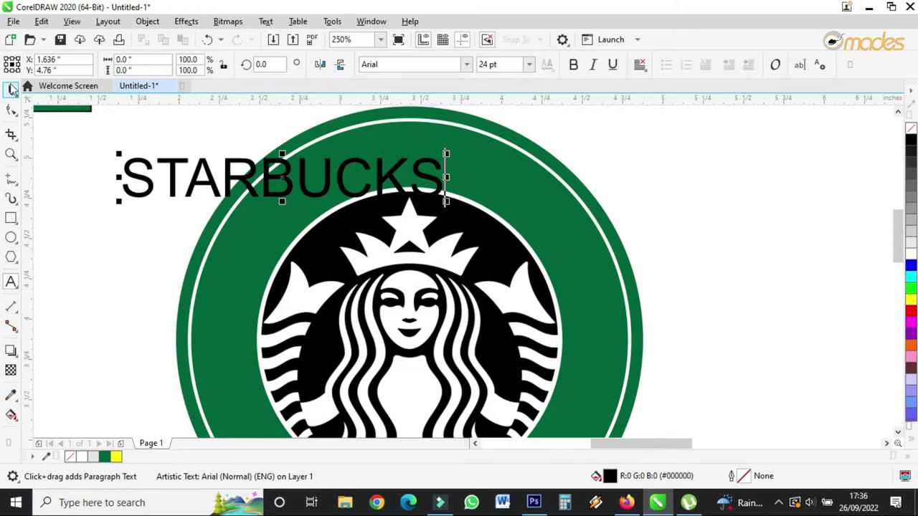
{"action": "left_click", "coordinate": [11, 88]}
Duplicate the STARBUCKS text beside the badge and change the copy's wording to COFFEE.
{"action": "scroll", "coordinate": [230, 174], "scroll_direction": "down", "scroll_amount": 2}
{"action": "left_click_drag", "start_coordinate": [264, 183], "coordinate": [552, 222]}
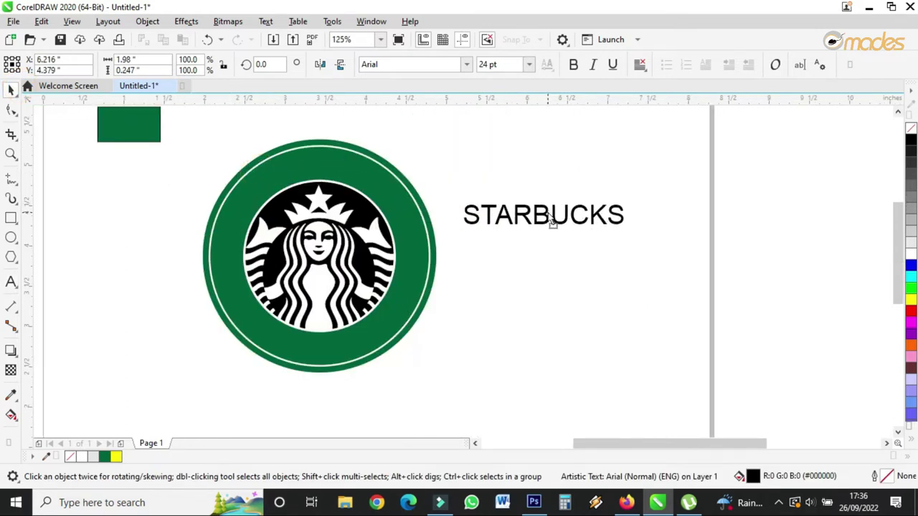
{"action": "right_click", "coordinate": [553, 222]}
{"action": "double_click", "coordinate": [527, 212]}
{"action": "double_click", "coordinate": [526, 213]}
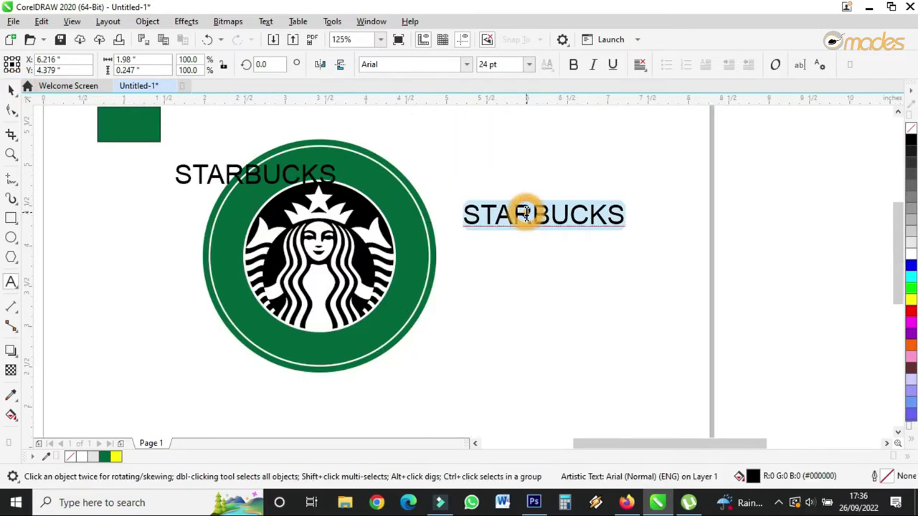
{"action": "type", "text": "CO"}
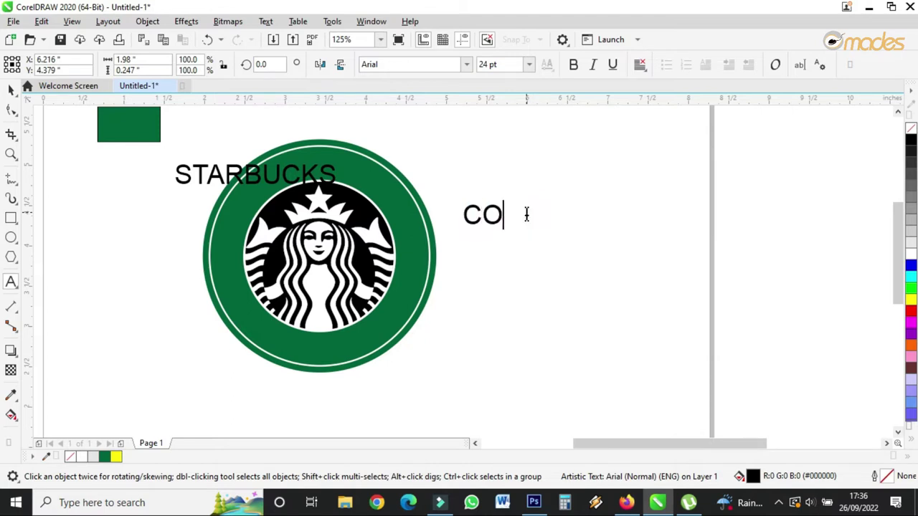
{"action": "type", "text": "FFEEE"}
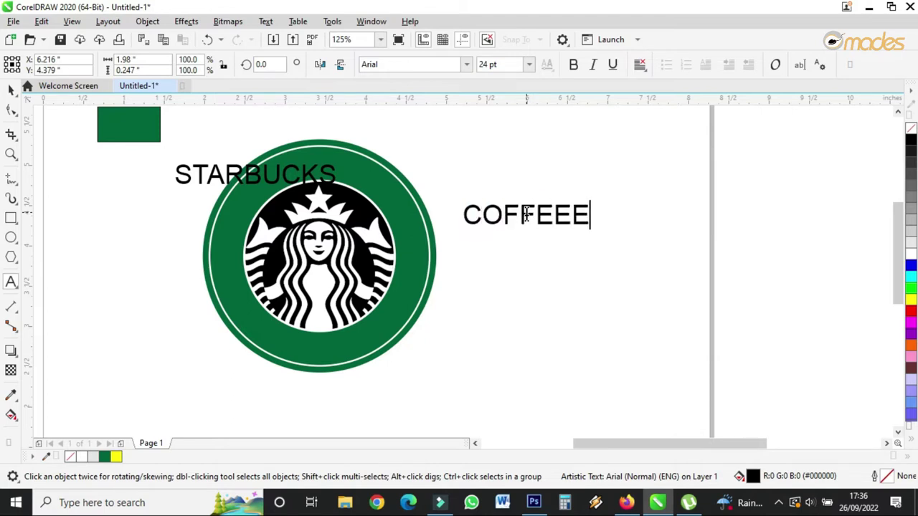
{"action": "key", "text": "BackSpace"}
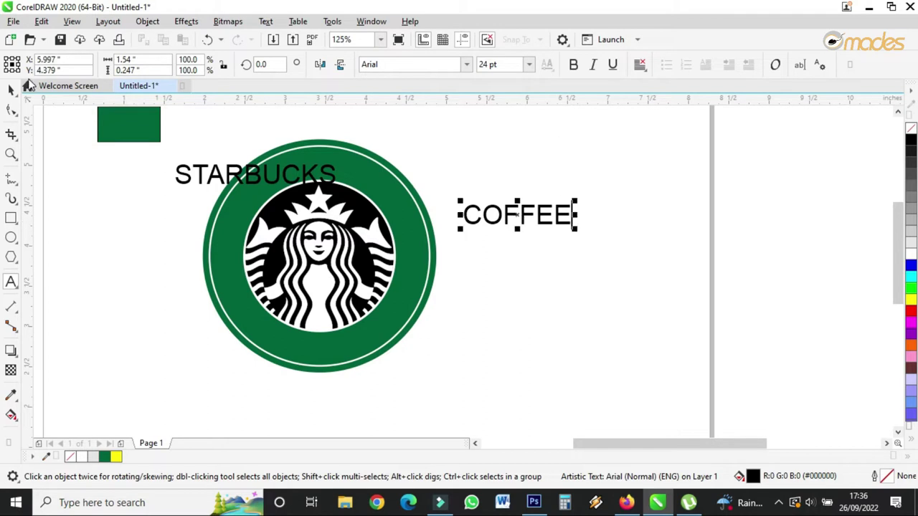
{"action": "left_click", "coordinate": [12, 90]}
Set the font of the STARBUCKS text to Erie bold.
{"action": "scroll", "coordinate": [287, 176], "scroll_direction": "up", "scroll_amount": 3}
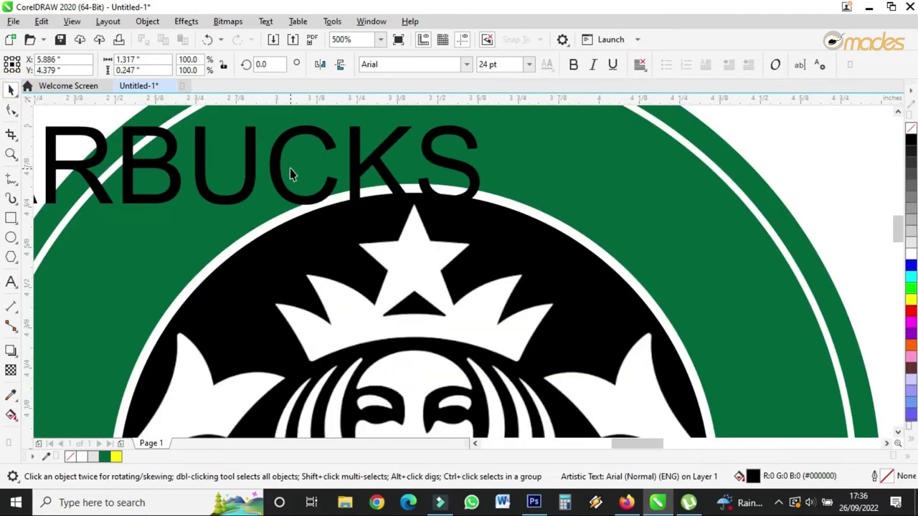
{"action": "left_click", "coordinate": [279, 169]}
{"action": "scroll", "coordinate": [370, 254], "scroll_direction": "down", "scroll_amount": 2}
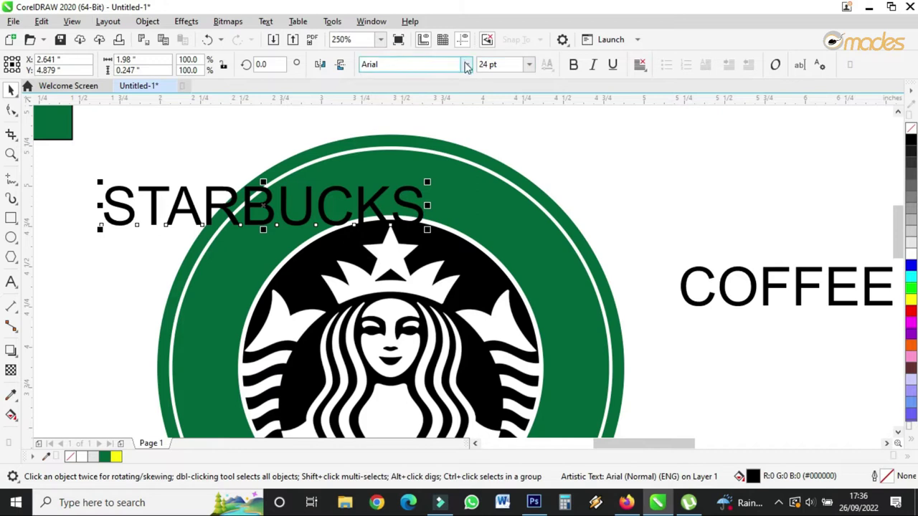
{"action": "left_click", "coordinate": [466, 66]}
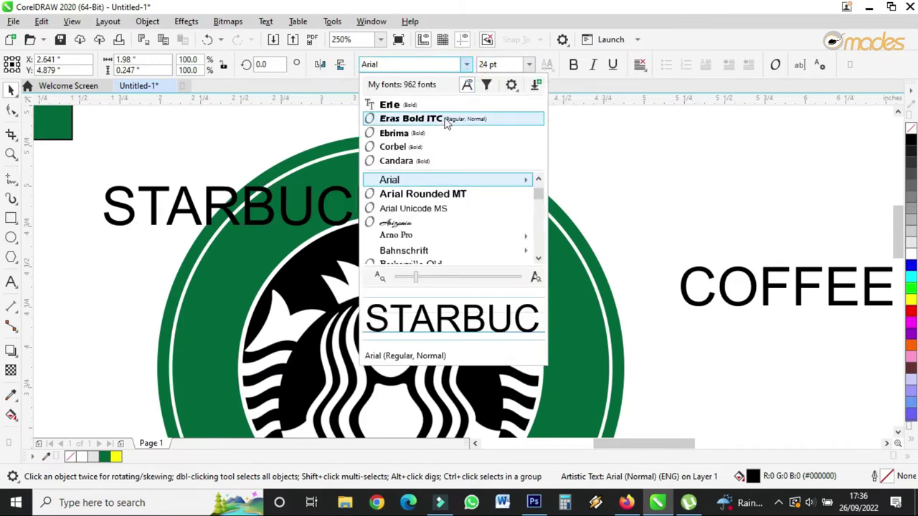
{"action": "left_click", "coordinate": [421, 106]}
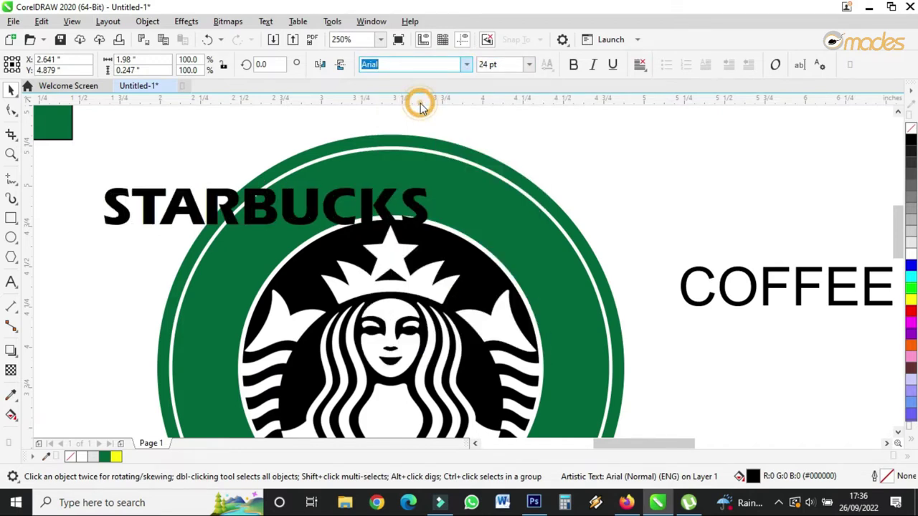
Enlarge the STARBUCKS text proportionally to about 3.5 inches wide, at about 41.9 pt.
{"action": "scroll", "coordinate": [384, 233], "scroll_direction": "down", "scroll_amount": 2}
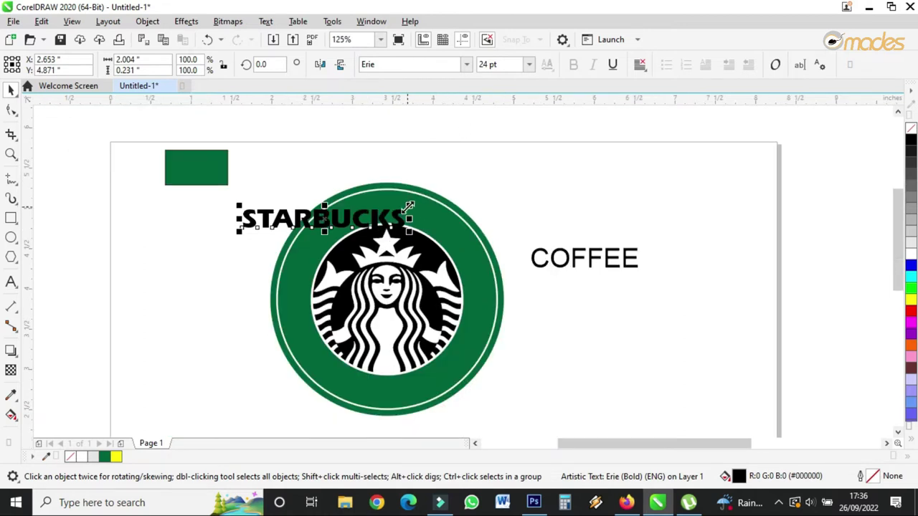
{"action": "left_click_drag", "start_coordinate": [409, 206], "coordinate": [497, 178]}
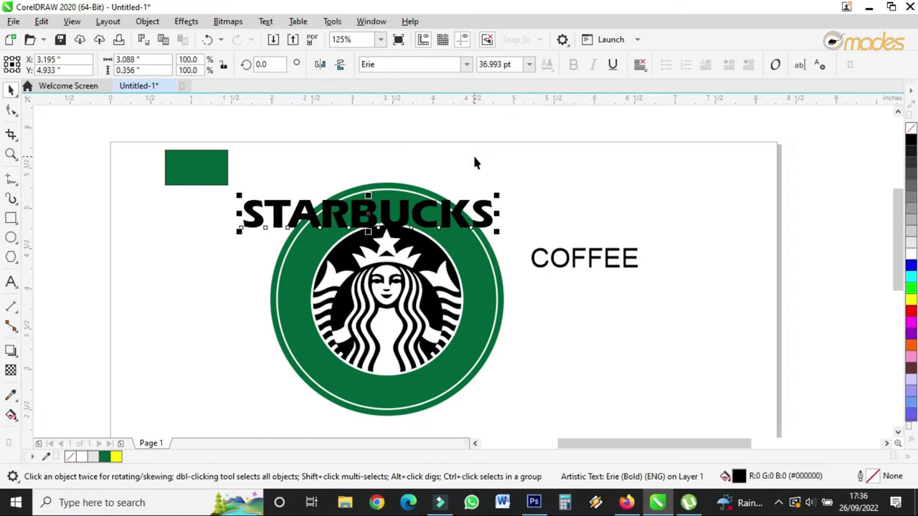
{"action": "key", "text": "ctrl+z"}
{"action": "left_click_drag", "start_coordinate": [409, 200], "coordinate": [532, 152]}
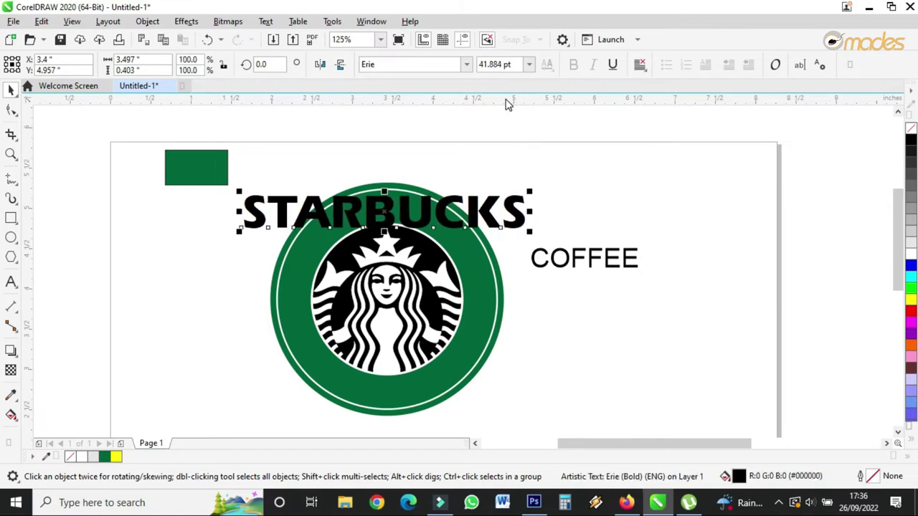
Add a horizontal guideline across the middle of the badge.
{"action": "left_click_drag", "start_coordinate": [507, 104], "coordinate": [480, 304]}
{"action": "left_click", "coordinate": [265, 302]}
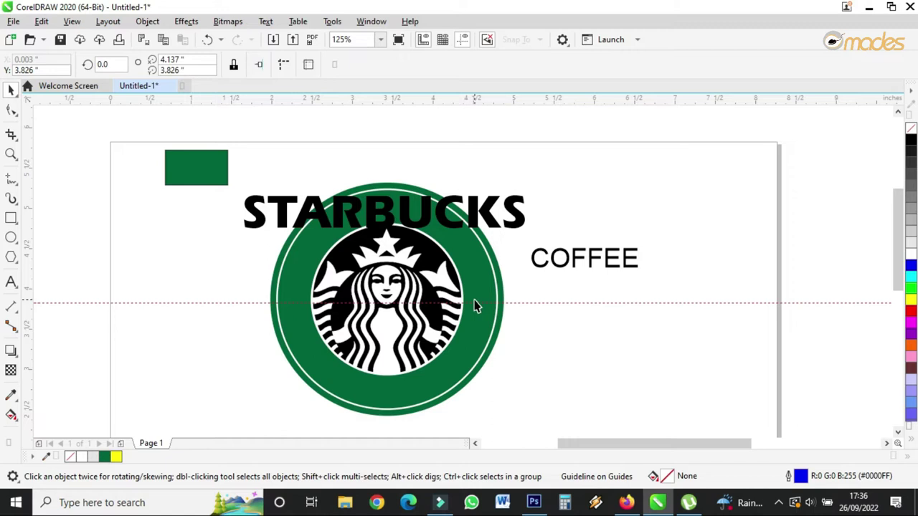
Fit the STARBUCKS text to the circle around the logo, centred over its top.
{"action": "left_click", "coordinate": [482, 215]}
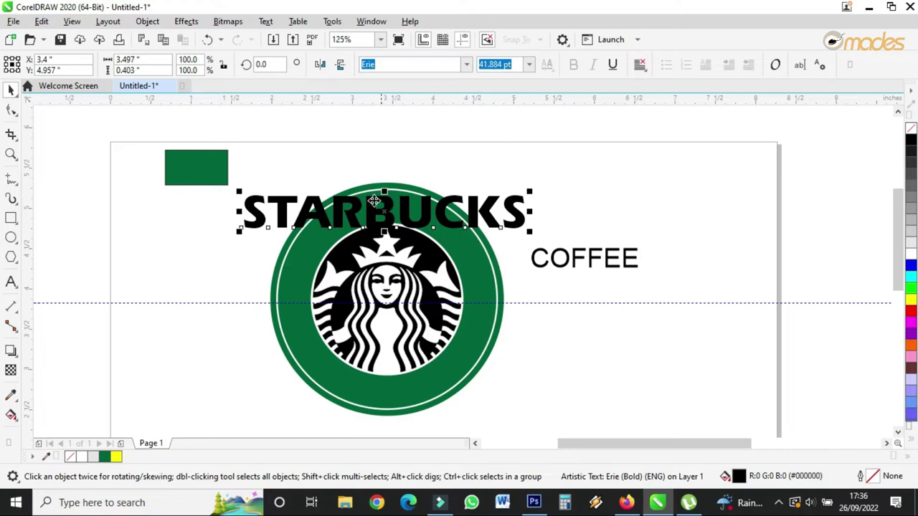
{"action": "left_click", "coordinate": [267, 21]}
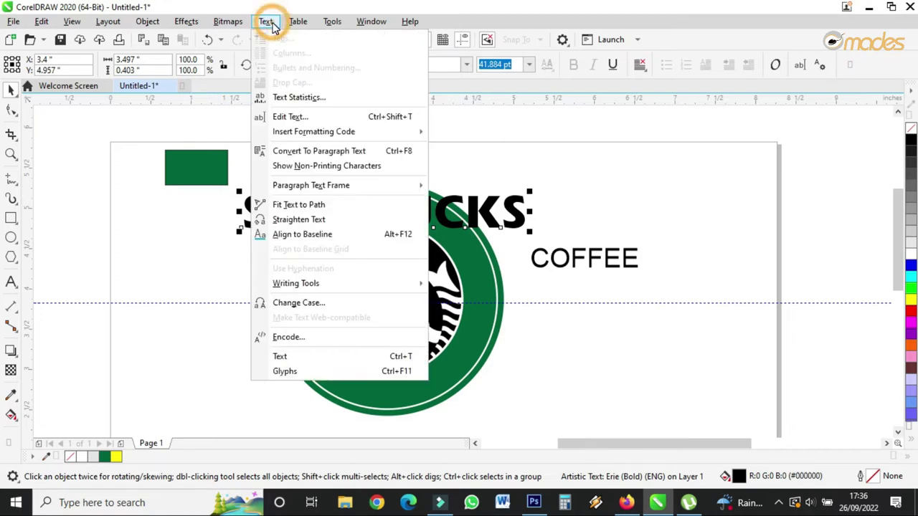
{"action": "left_click", "coordinate": [296, 207]}
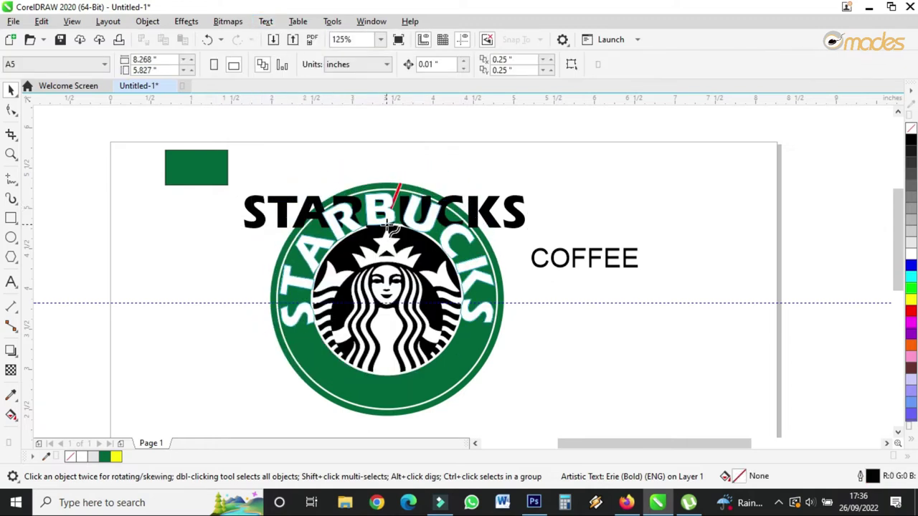
{"action": "left_click", "coordinate": [388, 225]}
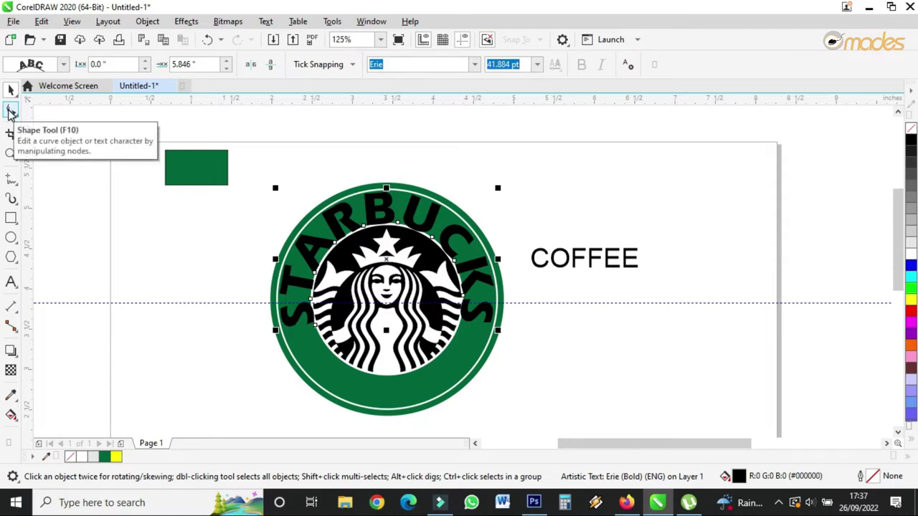
Tighten the letter spacing of the curved STARBUCKS text slightly so its ends sit closer to the guideline.
{"action": "left_click", "coordinate": [11, 112]}
{"action": "mouse_move", "coordinate": [500, 331]}
{"action": "left_mouse_down"}
{"action": "mouse_move", "coordinate": [487, 328]}
{"action": "mouse_move", "coordinate": [499, 321]}
{"action": "left_mouse_up"}
{"action": "left_click", "coordinate": [10, 87]}
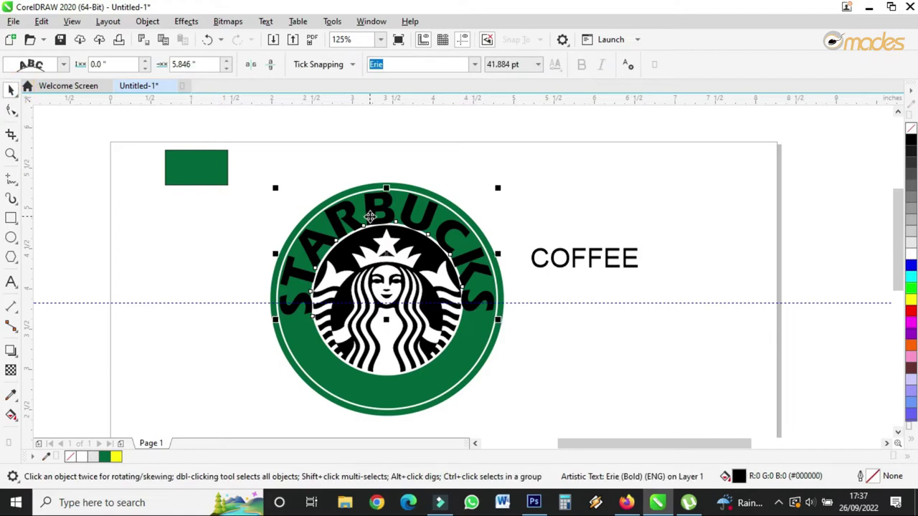
Enlarge the outer green circle and the white outline circle together about their centre to about 3.04 inches overall.
{"action": "scroll", "coordinate": [479, 215], "scroll_direction": "up", "scroll_amount": 2}
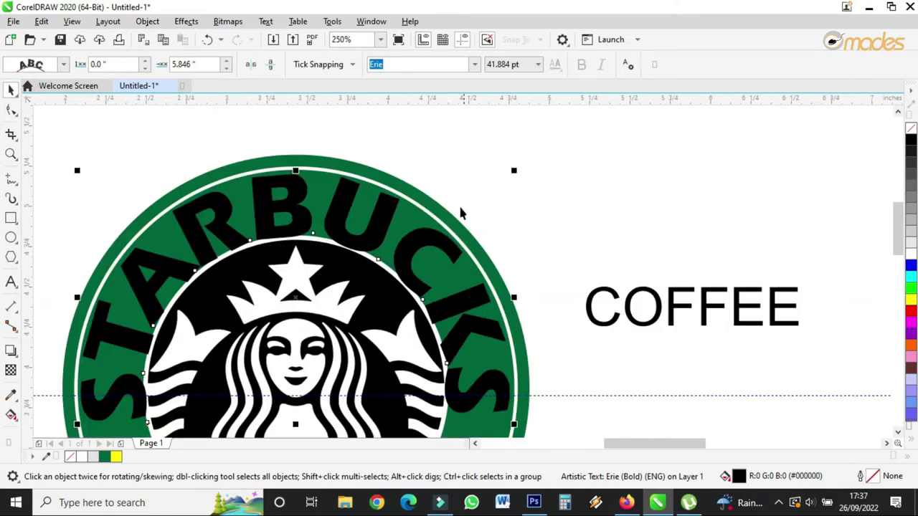
{"action": "left_click", "coordinate": [441, 209]}
{"action": "left_click", "coordinate": [438, 217], "text": "shift"}
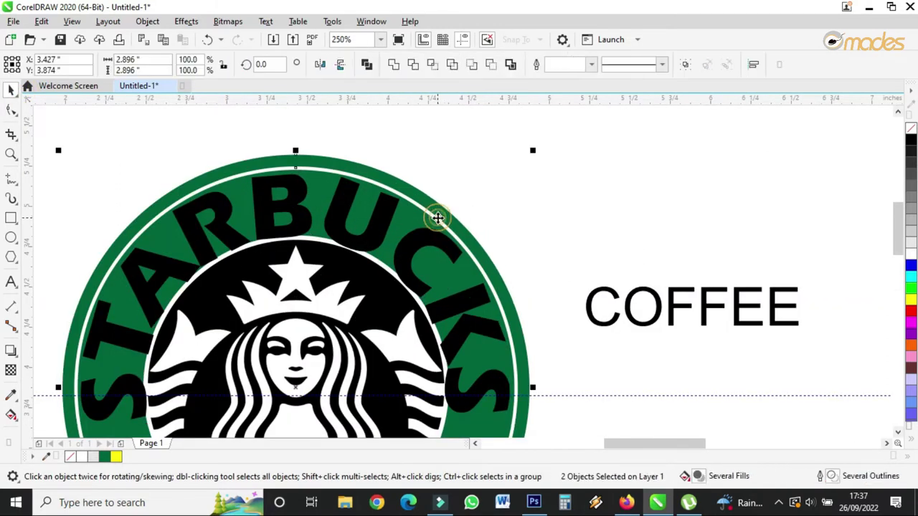
{"action": "left_click_drag", "start_coordinate": [535, 153], "coordinate": [551, 143]}
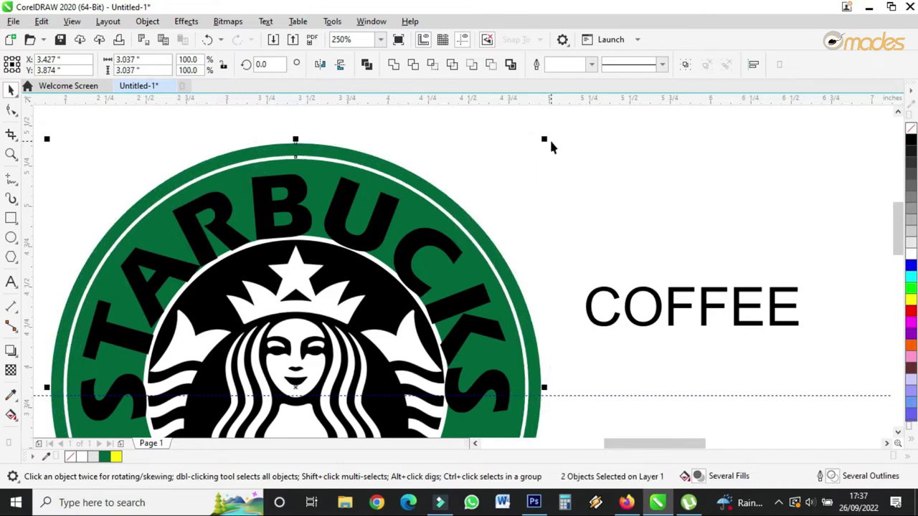
Shrink the curved STARBUCKS text together with the logo circle about their centre, to a text size of about 39.3 pt.
{"action": "left_click", "coordinate": [353, 290]}
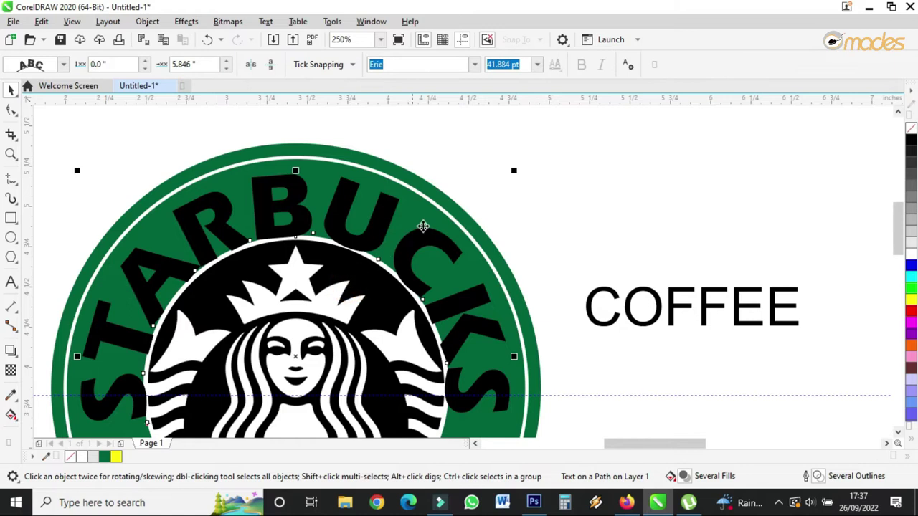
{"action": "left_click_drag", "start_coordinate": [517, 170], "coordinate": [509, 178]}
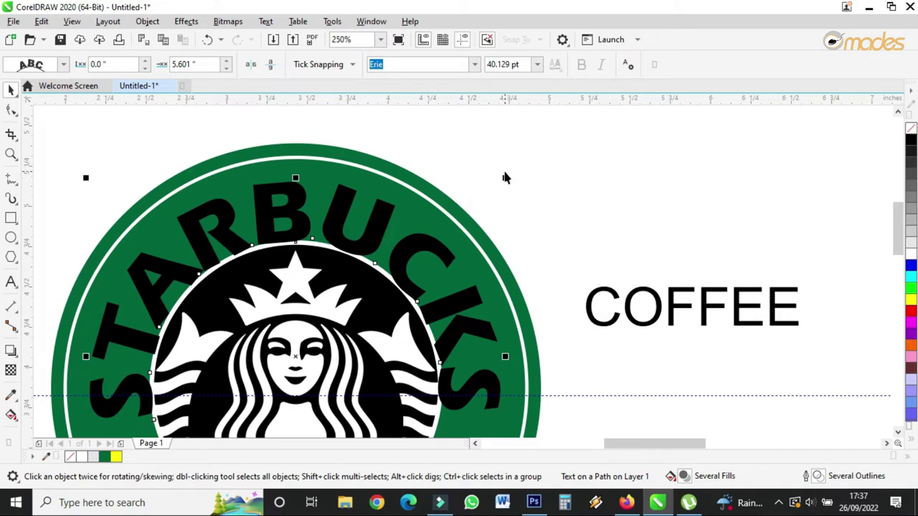
{"action": "left_click_drag", "start_coordinate": [504, 176], "coordinate": [500, 177]}
{"action": "left_click", "coordinate": [516, 171]}
Offset the curved STARBUCKS text outward from the logo circle by about 0.079 inch.
{"action": "left_click", "coordinate": [341, 223]}
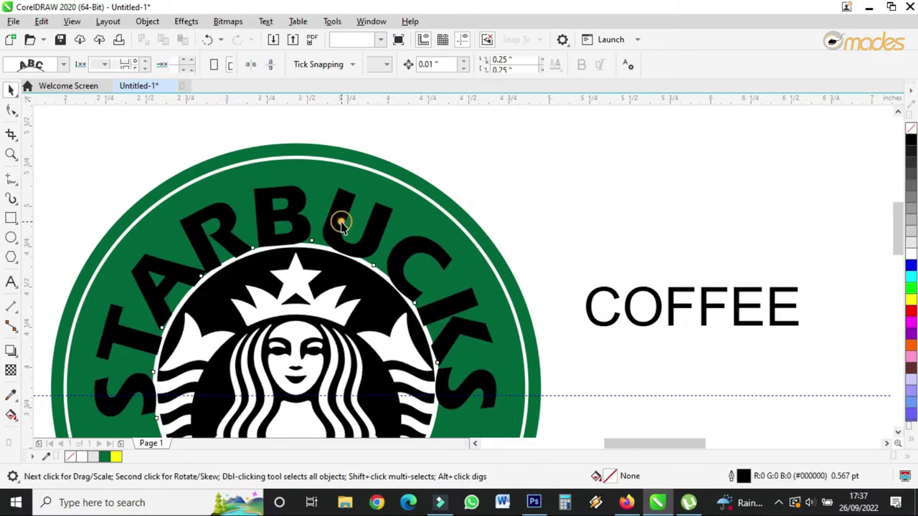
{"action": "left_click_drag", "start_coordinate": [331, 229], "coordinate": [331, 218]}
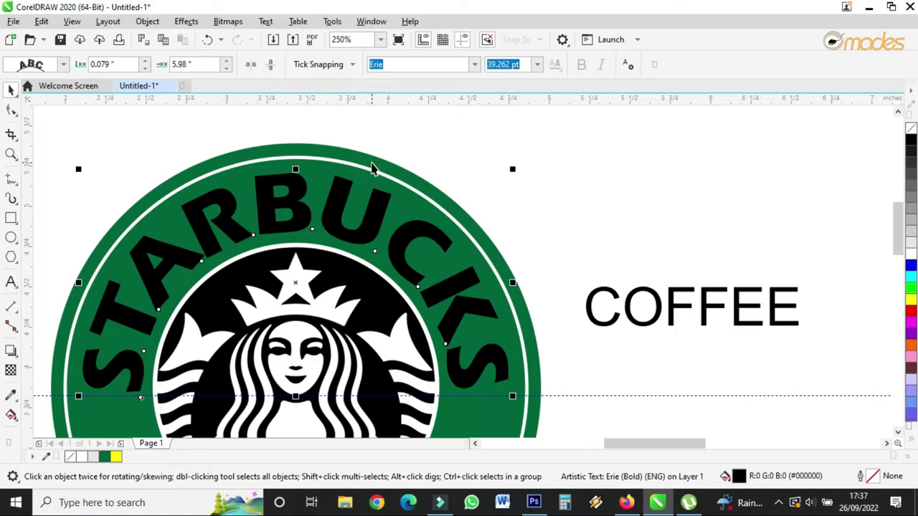
Break the curved STARBUCKS text apart from its circle path and select the text alone.
{"action": "scroll", "coordinate": [476, 377], "scroll_direction": "up", "scroll_amount": 2}
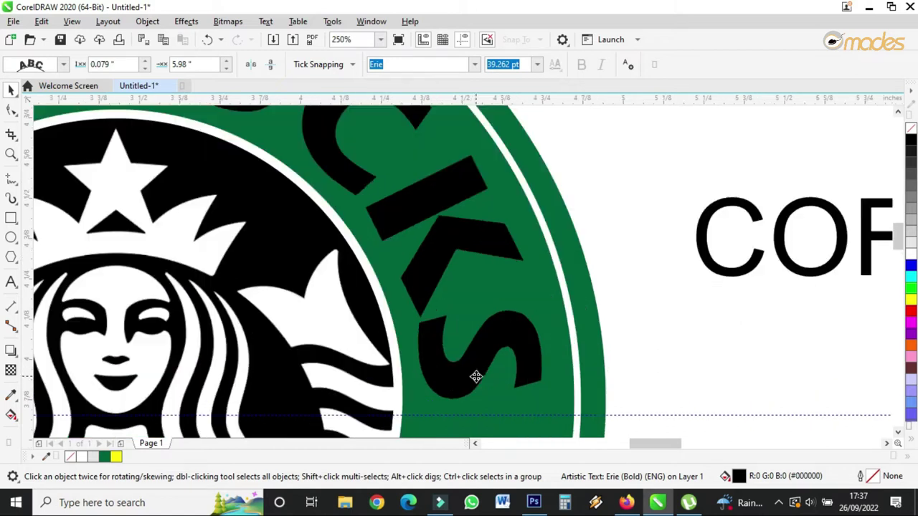
{"action": "scroll", "coordinate": [477, 376], "scroll_direction": "up", "scroll_amount": 1}
{"action": "scroll", "coordinate": [483, 371], "scroll_direction": "down", "scroll_amount": 3}
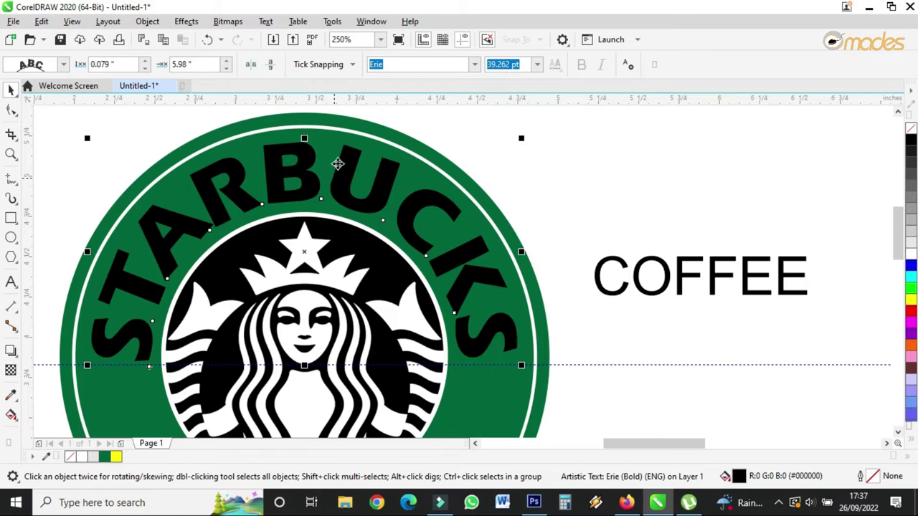
{"action": "left_click", "coordinate": [147, 21]}
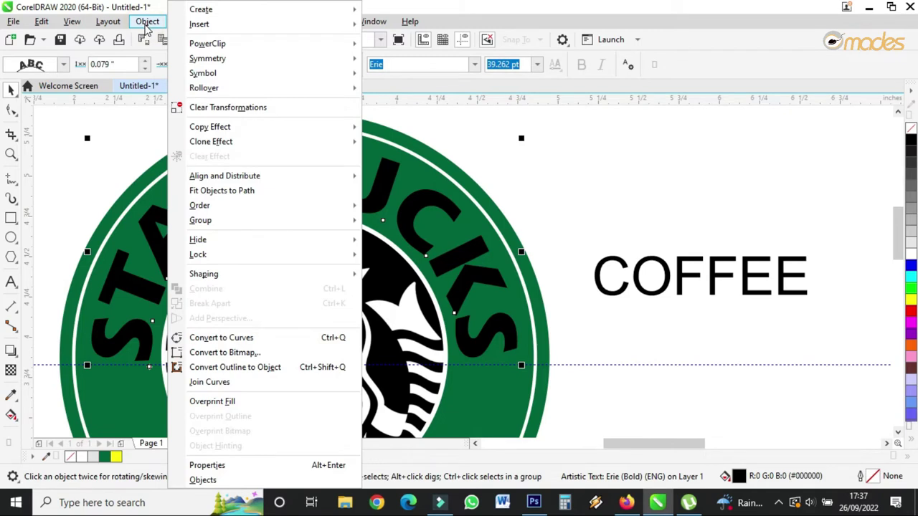
{"action": "key", "text": "Escape"}
{"action": "left_click", "coordinate": [608, 185]}
{"action": "left_click", "coordinate": [423, 201]}
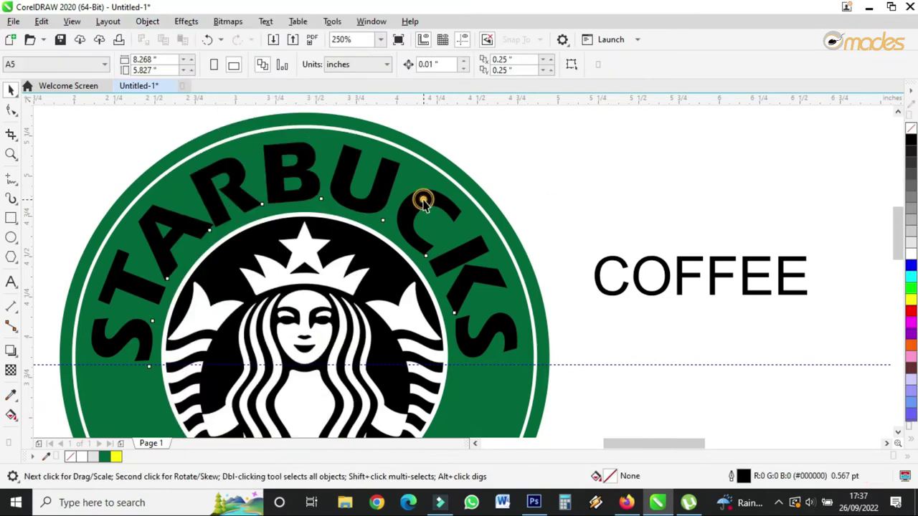
{"action": "left_click", "coordinate": [148, 22]}
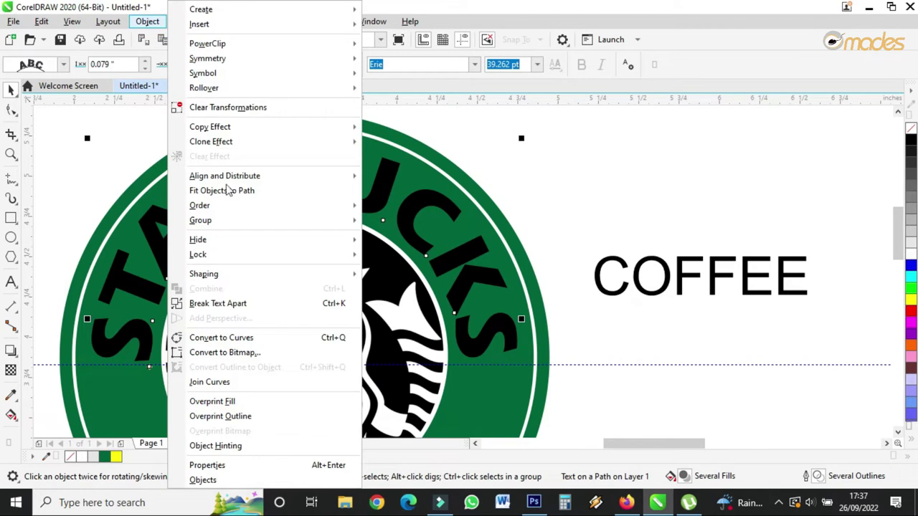
{"action": "left_click", "coordinate": [227, 305]}
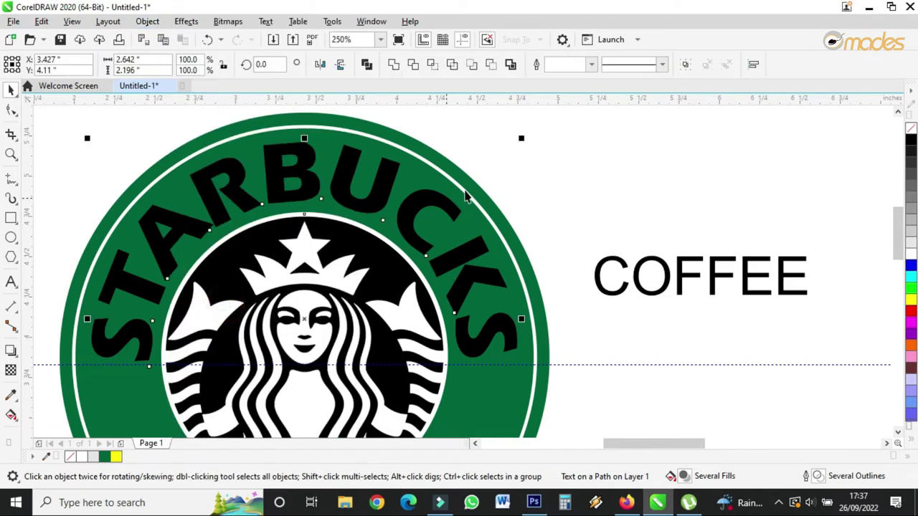
{"action": "left_click", "coordinate": [495, 165]}
{"action": "left_click", "coordinate": [349, 198]}
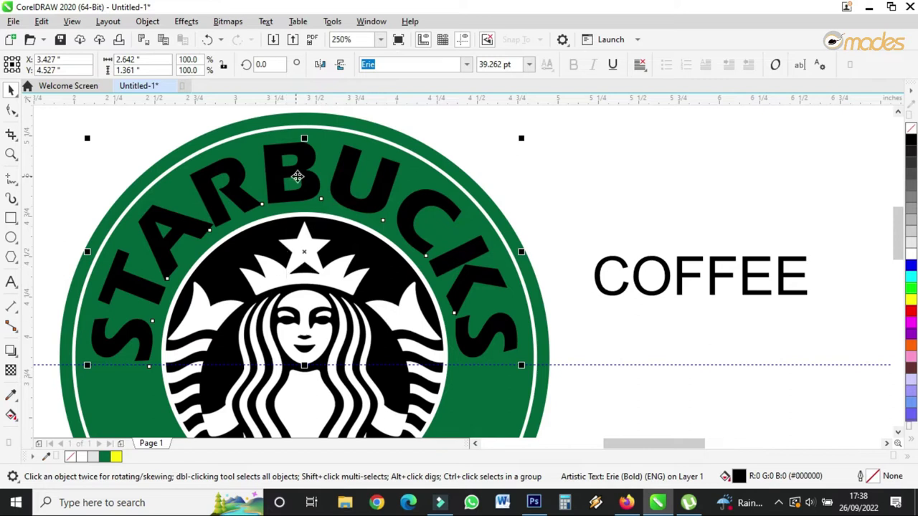
Move the detached STARBUCKS text off the badge, undo that move, and fill the text white.
{"action": "left_click_drag", "start_coordinate": [302, 176], "coordinate": [746, 121]}
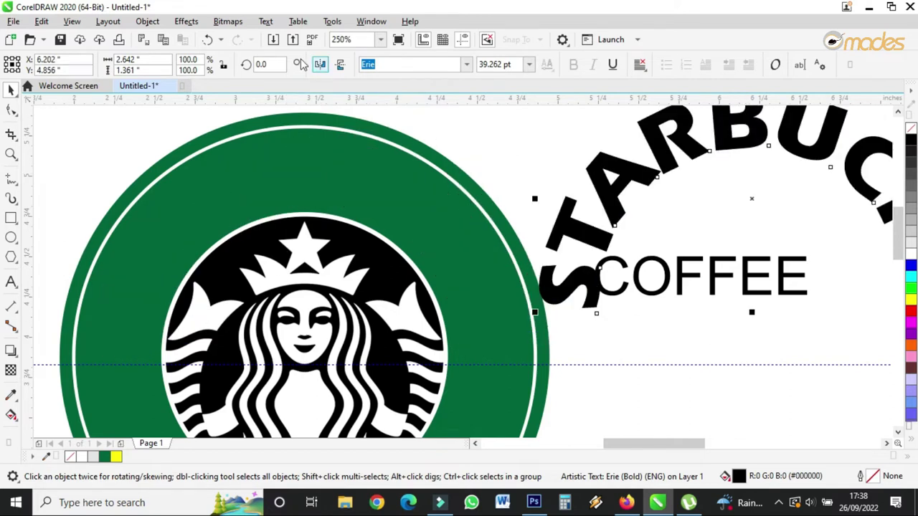
{"action": "left_click", "coordinate": [208, 41]}
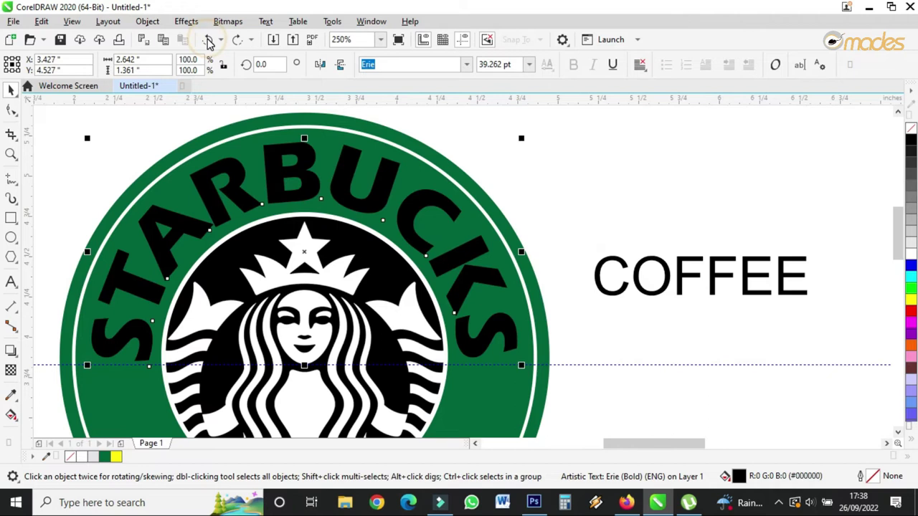
{"action": "left_click", "coordinate": [911, 255]}
{"action": "scroll", "coordinate": [338, 189], "scroll_direction": "down", "scroll_amount": 2}
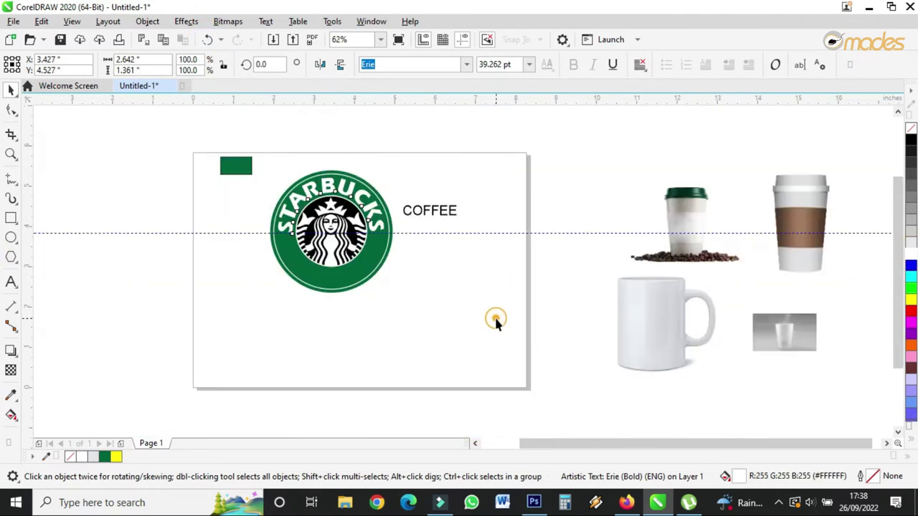
{"action": "left_click", "coordinate": [495, 318]}
Move the COFFEE text down beside the badge's lower half and set its font to Erie.
{"action": "scroll", "coordinate": [323, 251], "scroll_direction": "up", "scroll_amount": 2}
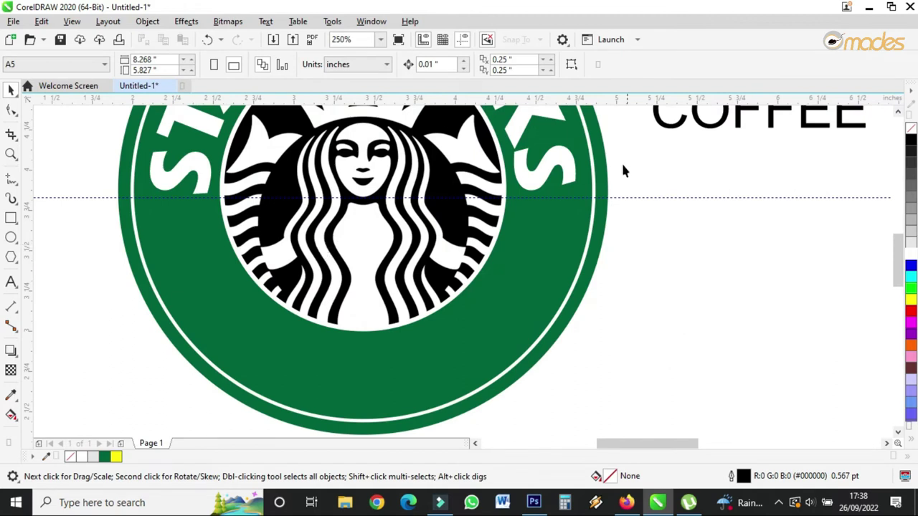
{"action": "left_click_drag", "start_coordinate": [721, 125], "coordinate": [699, 296]}
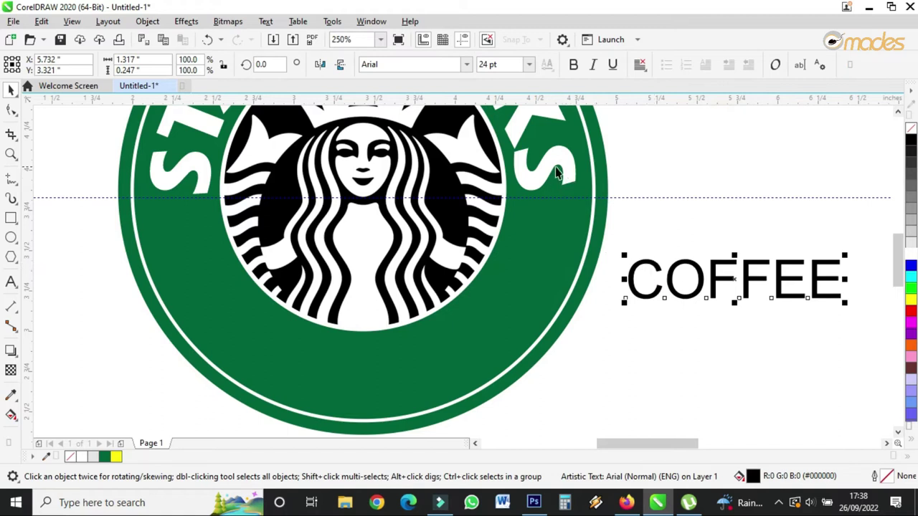
{"action": "left_click", "coordinate": [466, 65]}
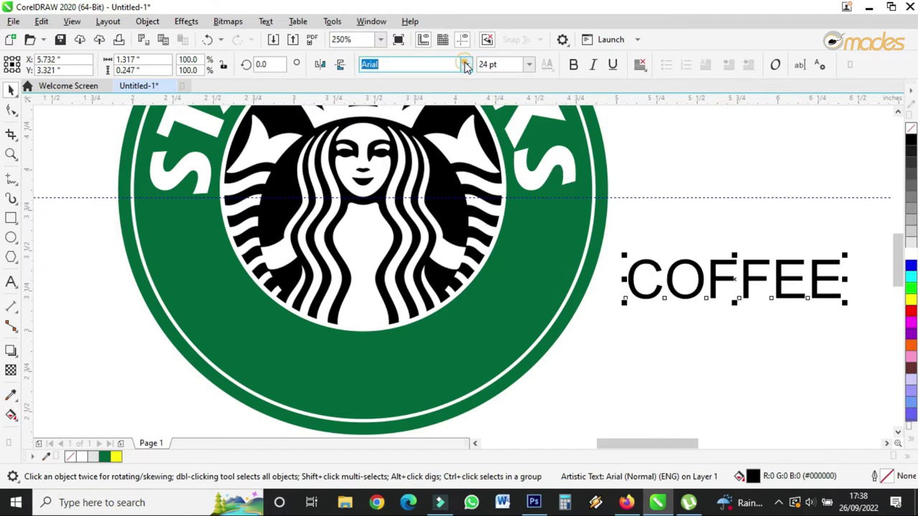
{"action": "left_click", "coordinate": [406, 105]}
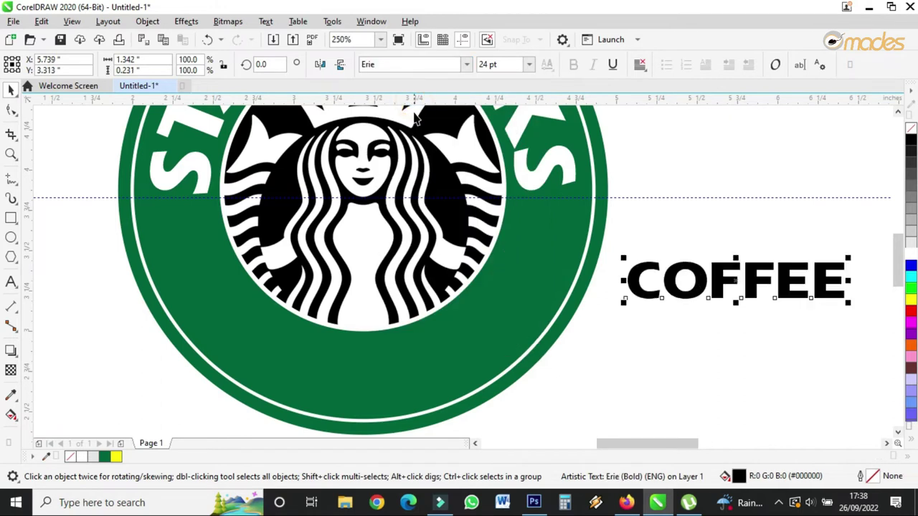
Enlarge the COFFEE text proportionally to about 37.5 pt.
{"action": "left_click", "coordinate": [524, 168]}
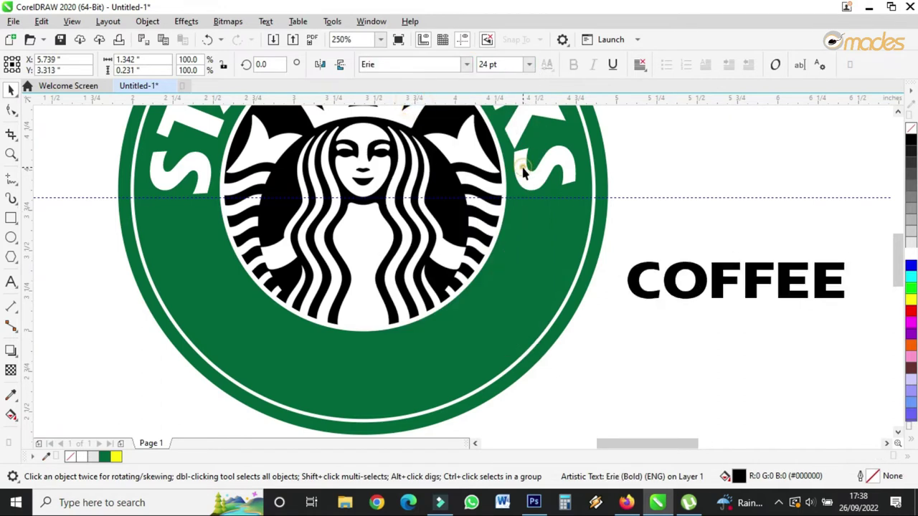
{"action": "left_click", "coordinate": [629, 271]}
{"action": "left_click", "coordinate": [502, 65]}
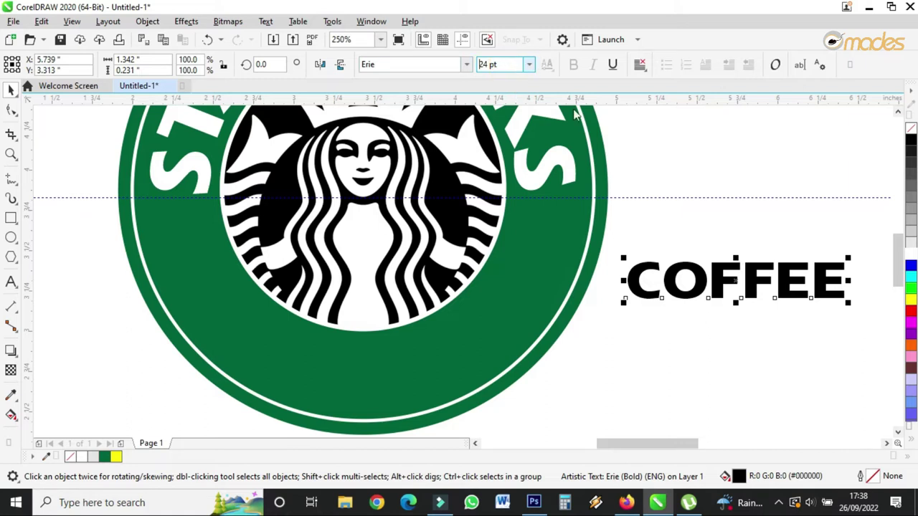
{"action": "left_click_drag", "start_coordinate": [622, 258], "coordinate": [499, 181]}
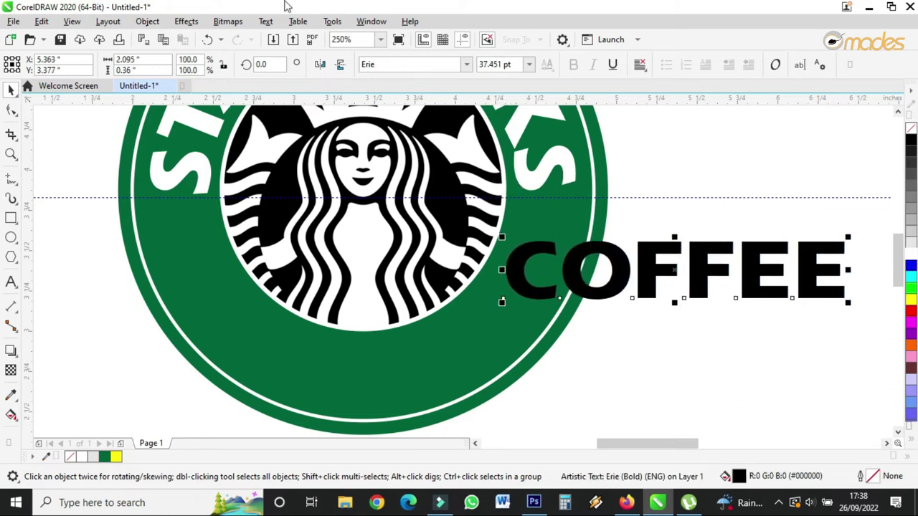
Fit the COFFEE text to the outer green circle along the bottom of the ring, offset about -0.551 inch.
{"action": "left_click", "coordinate": [265, 21]}
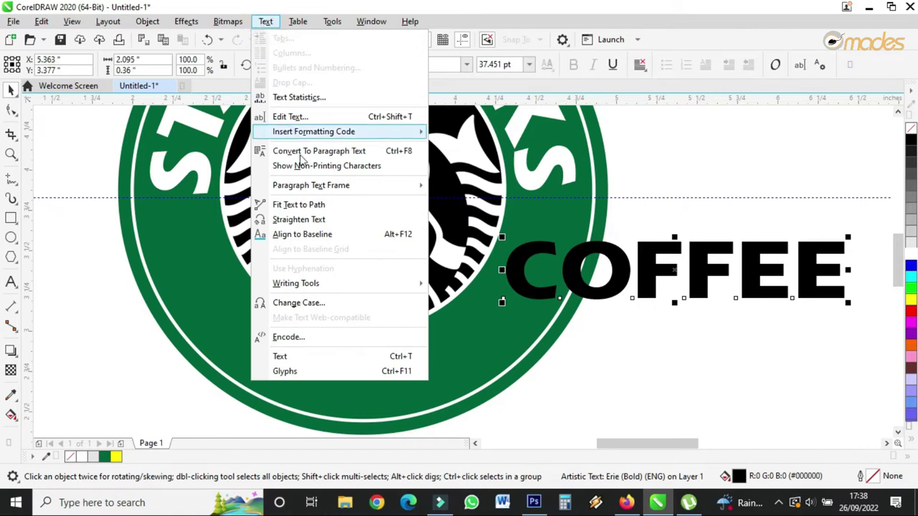
{"action": "left_click", "coordinate": [307, 205]}
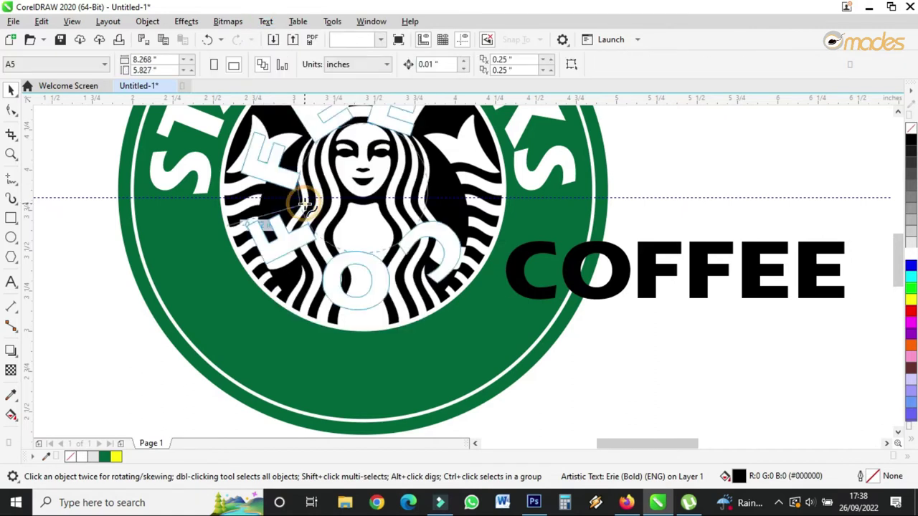
{"action": "left_click", "coordinate": [366, 347]}
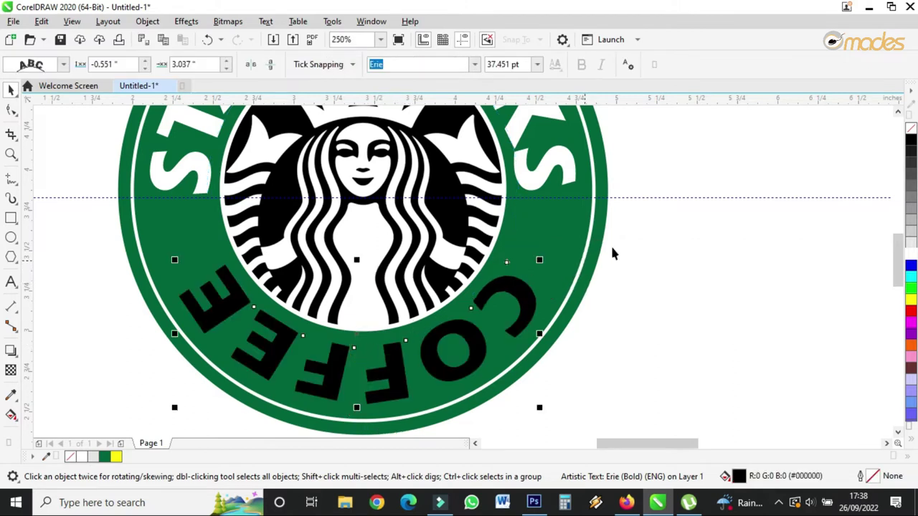
Mirror the COFFEE text vertically and horizontally on its path and offset it about -0.157 inch, into the green ring.
{"action": "left_click", "coordinate": [667, 239]}
{"action": "left_click", "coordinate": [529, 296]}
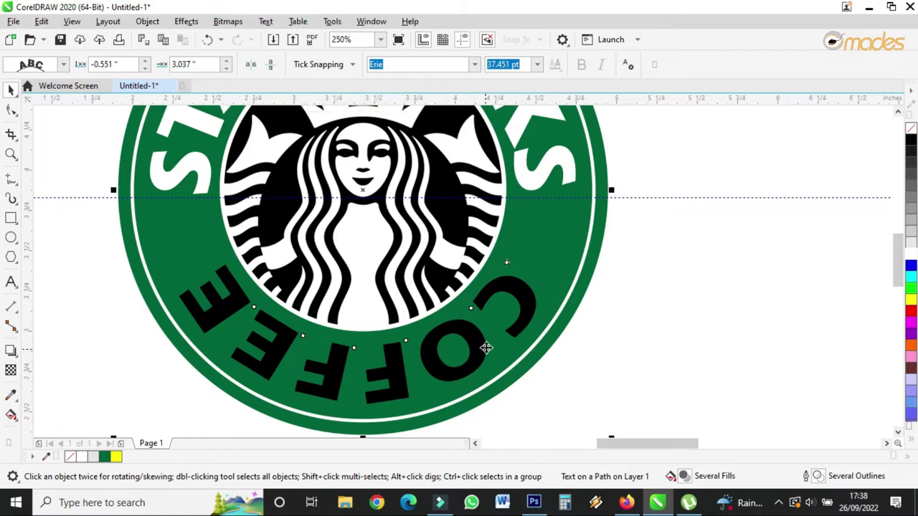
{"action": "left_click", "coordinate": [271, 65]}
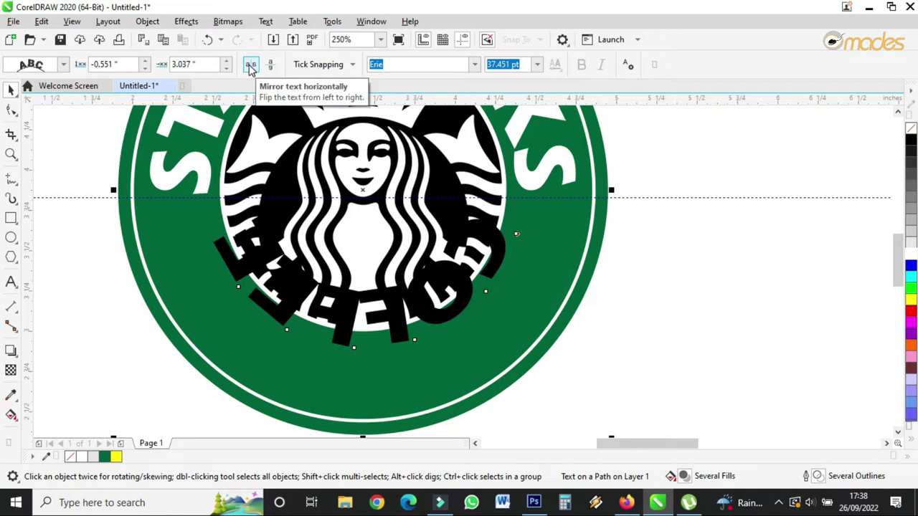
{"action": "left_click", "coordinate": [250, 66]}
{"action": "left_click_drag", "start_coordinate": [381, 303], "coordinate": [366, 367]}
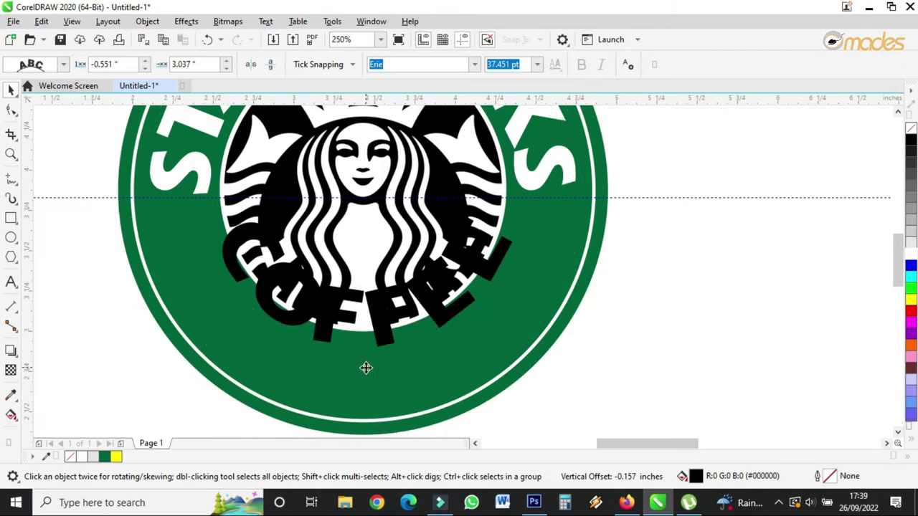
Widen the letter spacing of the curved COFFEE text slightly.
{"action": "left_click", "coordinate": [11, 113]}
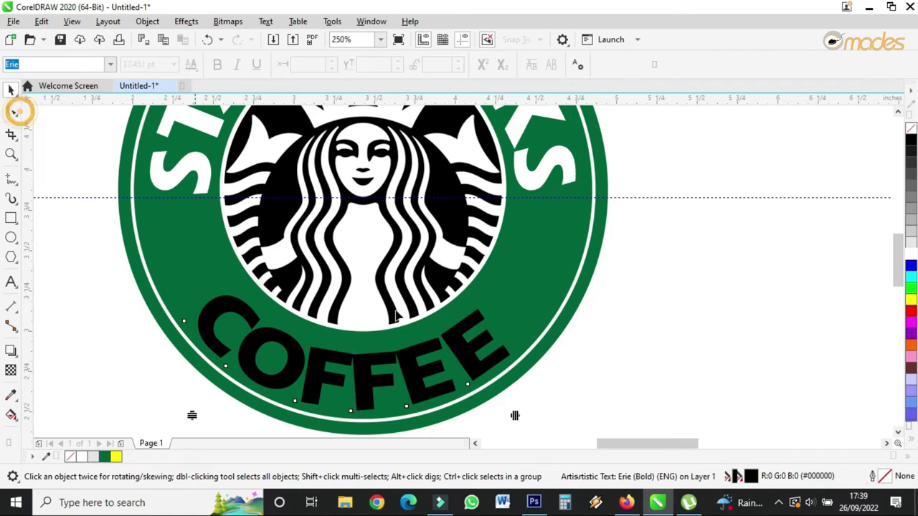
{"action": "mouse_move", "coordinate": [515, 417]}
{"action": "left_mouse_down"}
{"action": "mouse_move", "coordinate": [534, 415]}
{"action": "mouse_move", "coordinate": [522, 414]}
{"action": "left_mouse_up"}
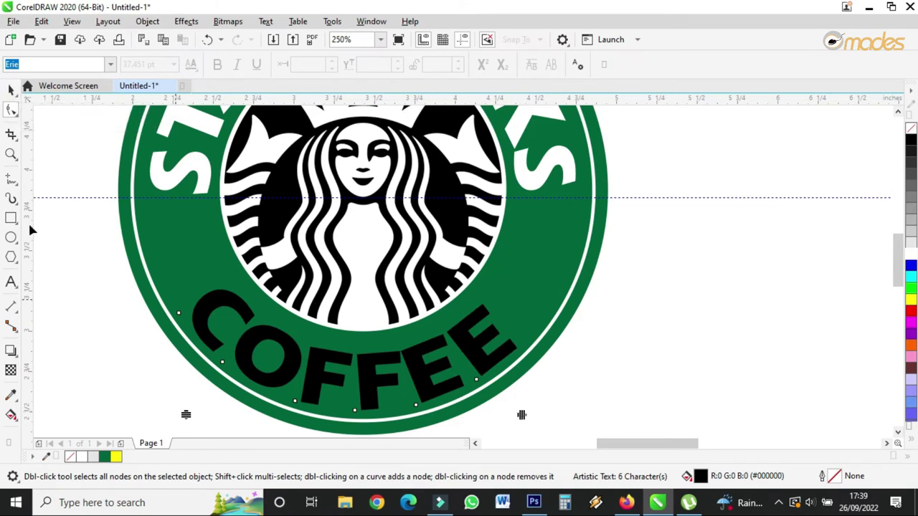
{"action": "left_click", "coordinate": [11, 88]}
Shift the curved COFFEE text inward to a path offset of about -0.187 inch.
{"action": "scroll", "coordinate": [384, 395], "scroll_direction": "up", "scroll_amount": 2}
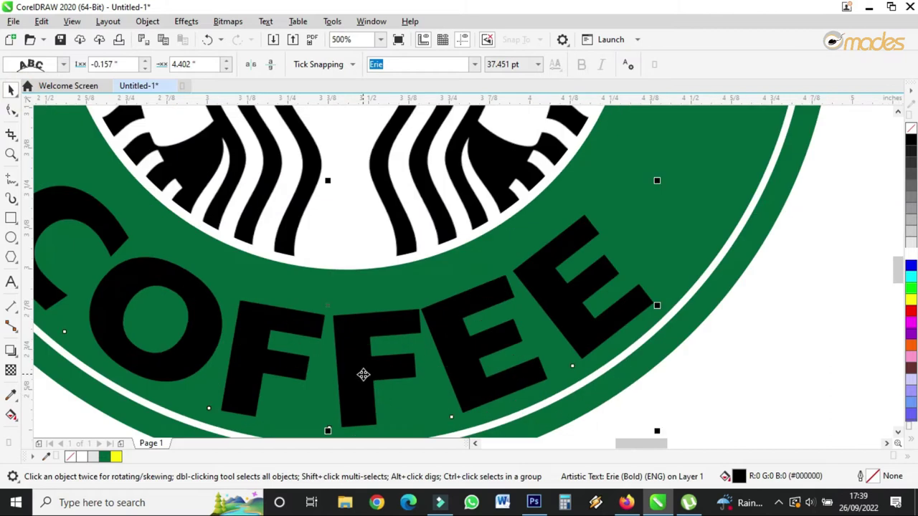
{"action": "left_click_drag", "start_coordinate": [363, 374], "coordinate": [361, 365]}
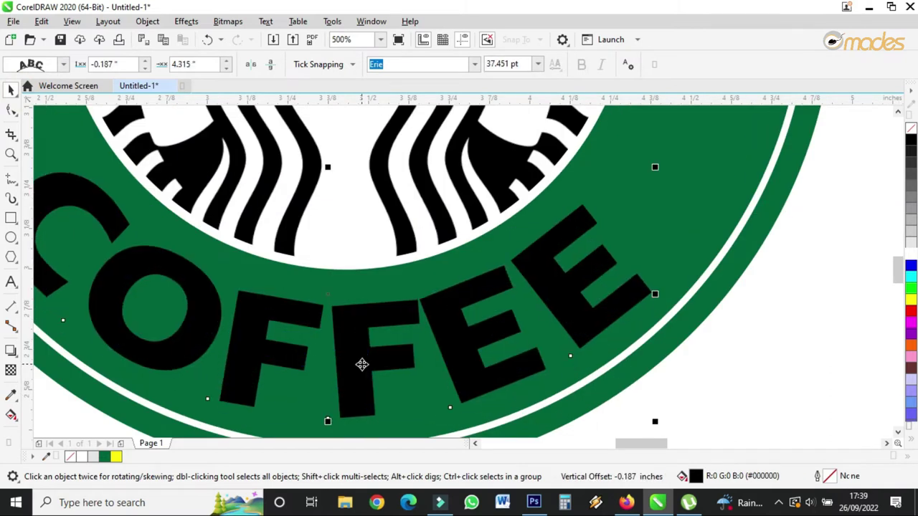
{"action": "scroll", "coordinate": [361, 364], "scroll_direction": "down", "scroll_amount": 2}
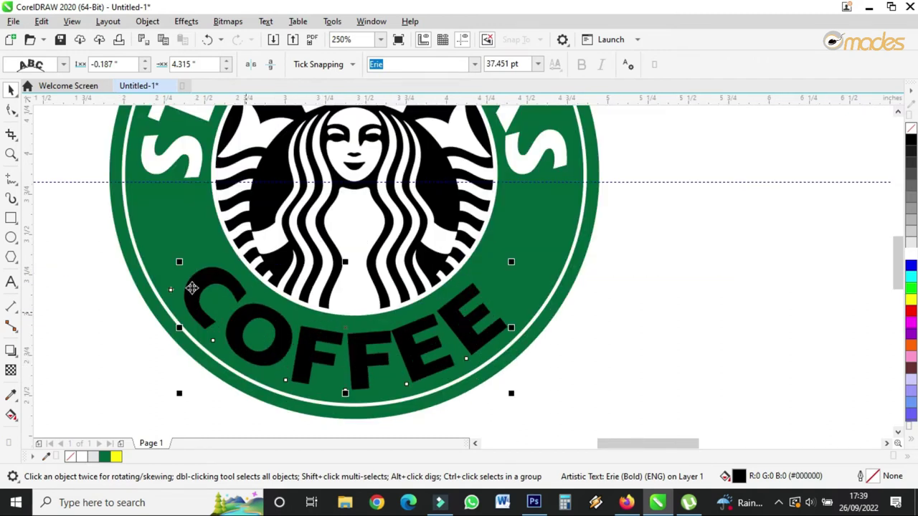
Spread the COFFEE letters a little further apart along the curve.
{"action": "left_click", "coordinate": [13, 109]}
{"action": "left_click", "coordinate": [512, 397]}
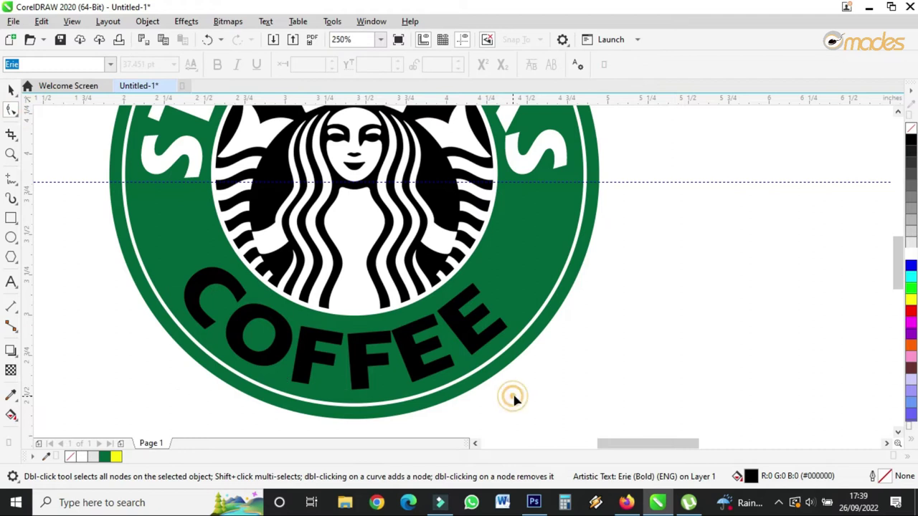
{"action": "left_click", "coordinate": [12, 90]}
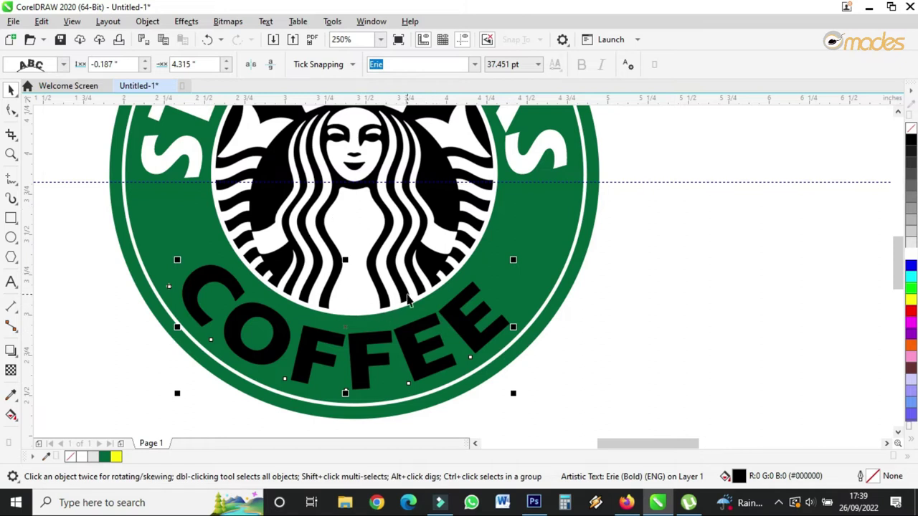
{"action": "left_click", "coordinate": [147, 21]}
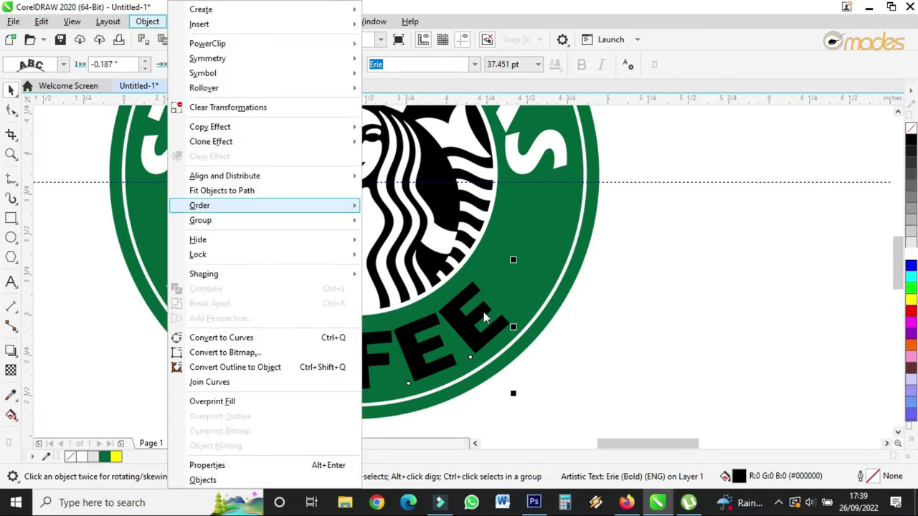
{"action": "left_click", "coordinate": [710, 337]}
{"action": "left_click", "coordinate": [409, 344]}
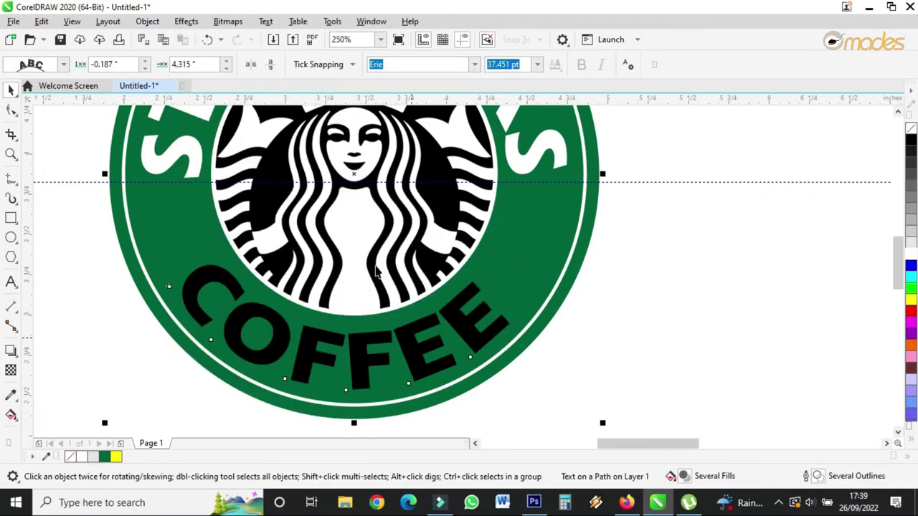
{"action": "left_click", "coordinate": [698, 378]}
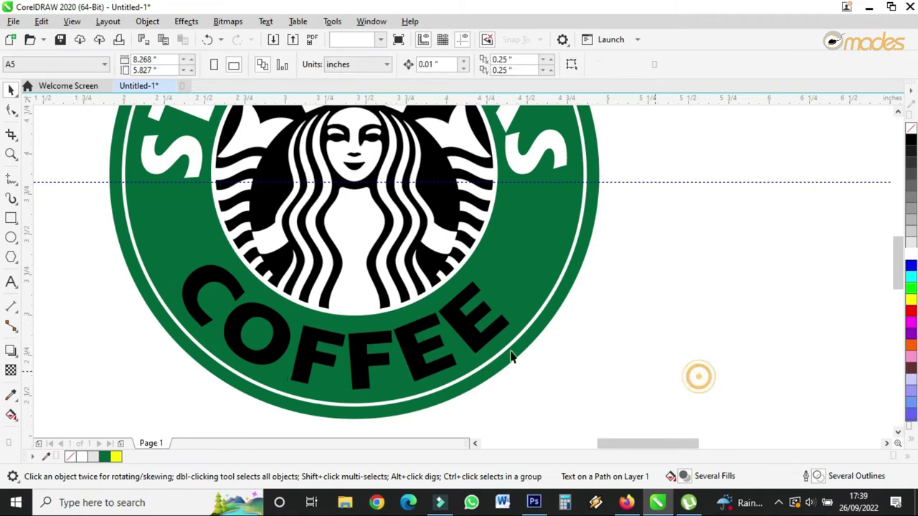
{"action": "left_click", "coordinate": [453, 369]}
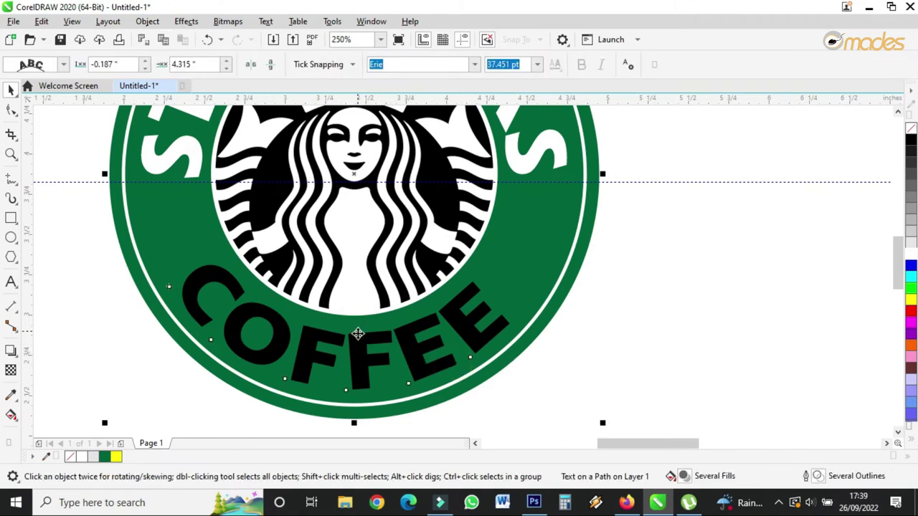
{"action": "left_click", "coordinate": [356, 335], "text": "ctrl"}
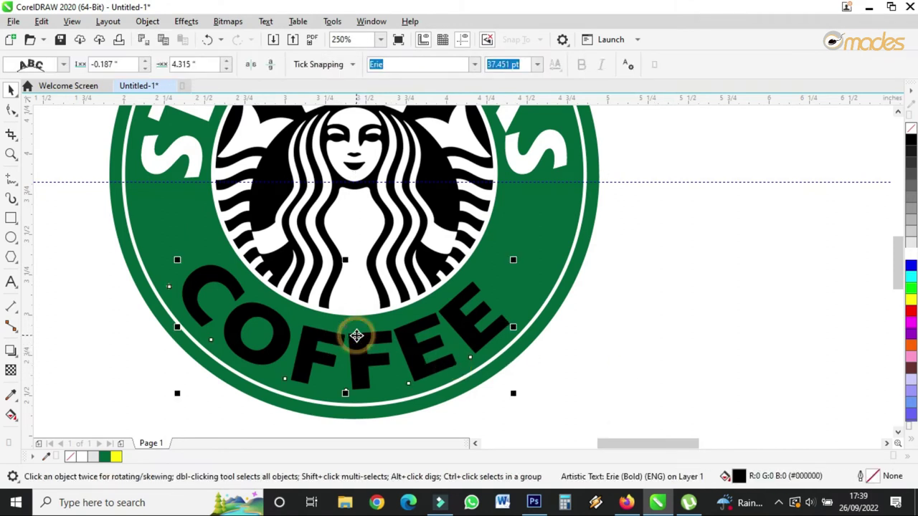
{"action": "left_click", "coordinate": [147, 21]}
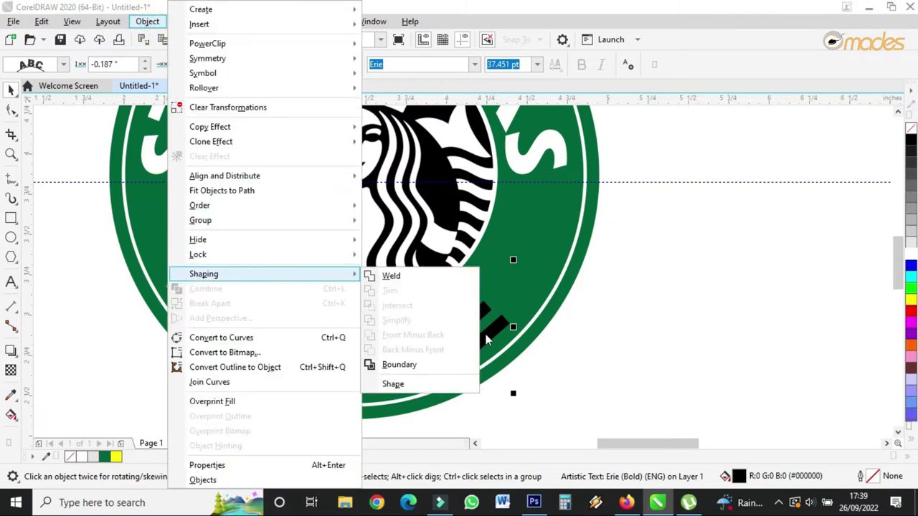
{"action": "left_click", "coordinate": [665, 295]}
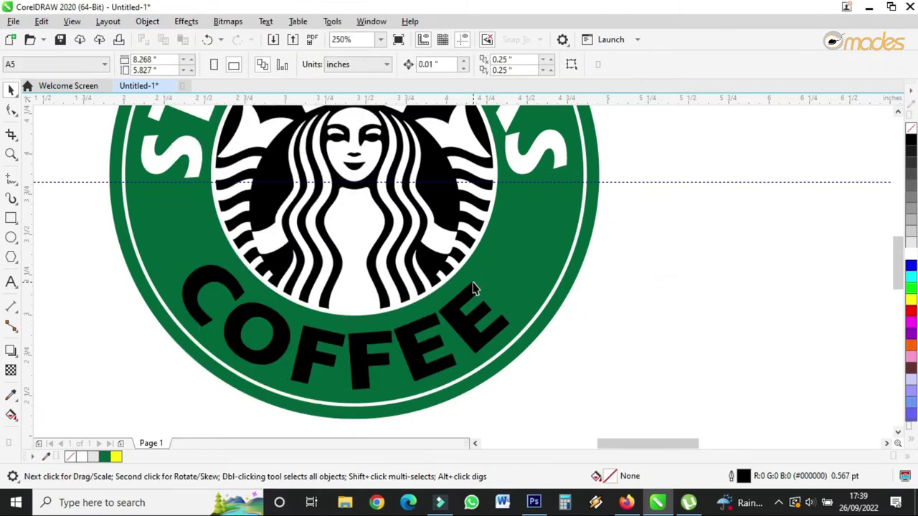
Break the curved COFFEE text apart from its path and fill it white.
{"action": "left_click", "coordinate": [473, 284]}
{"action": "left_click", "coordinate": [147, 21]}
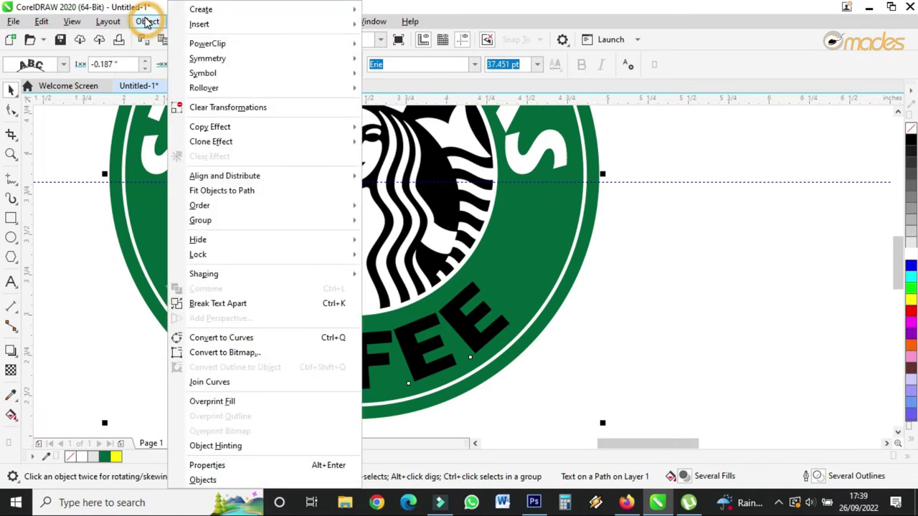
{"action": "left_click", "coordinate": [242, 304]}
{"action": "left_click", "coordinate": [465, 297]}
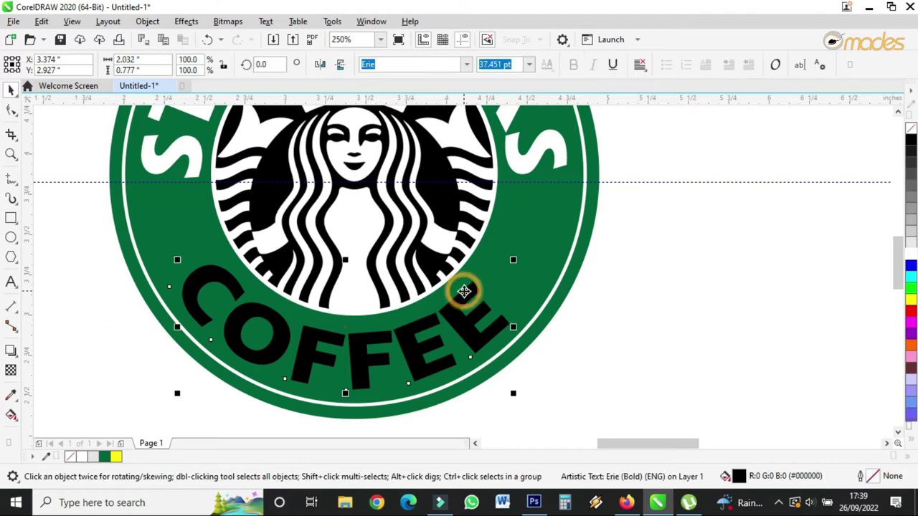
{"action": "left_click", "coordinate": [911, 255]}
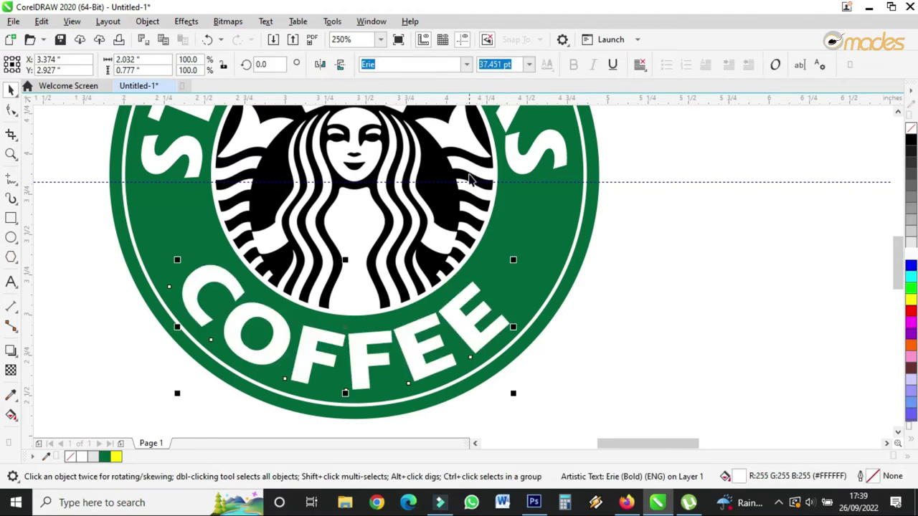
Lower the horizontal guideline to the top of the COFFEE lettering and level the text with a rotation of about 1.5 degrees.
{"action": "left_click", "coordinate": [508, 181]}
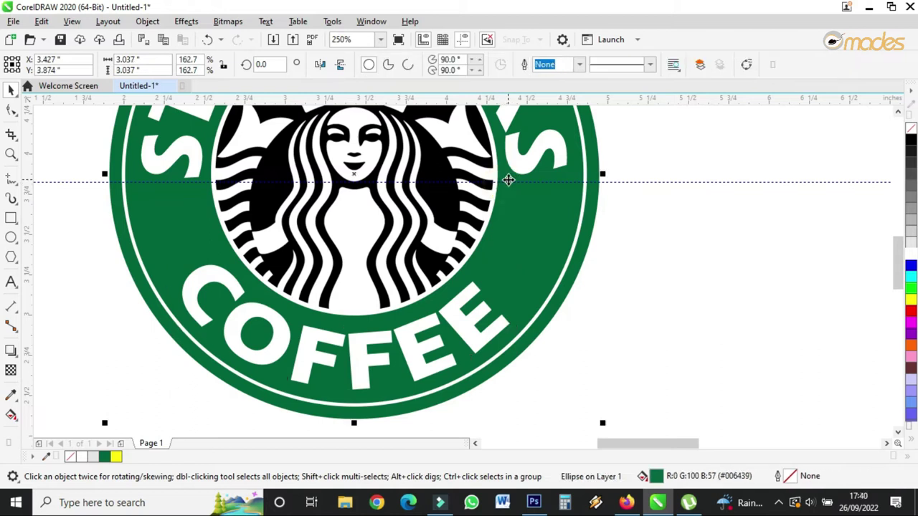
{"action": "left_click_drag", "start_coordinate": [514, 181], "coordinate": [527, 264]}
{"action": "left_click", "coordinate": [448, 320]}
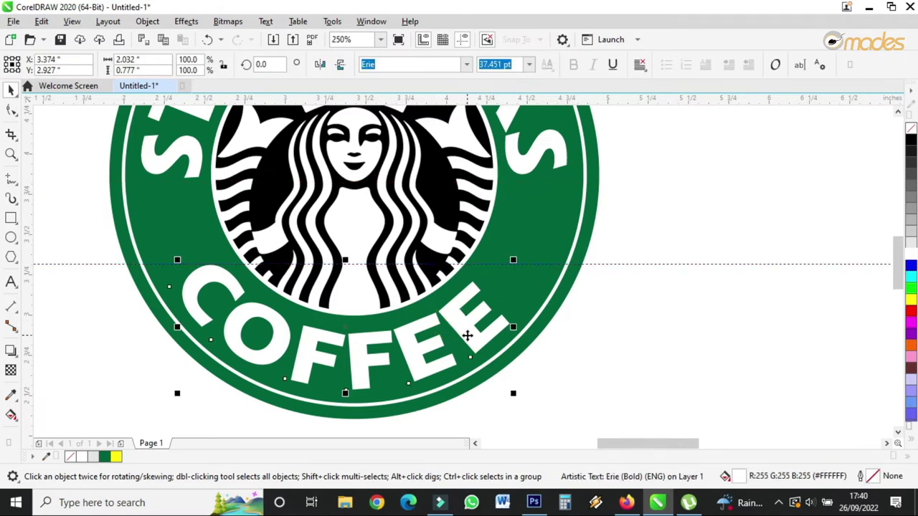
{"action": "left_click", "coordinate": [476, 341]}
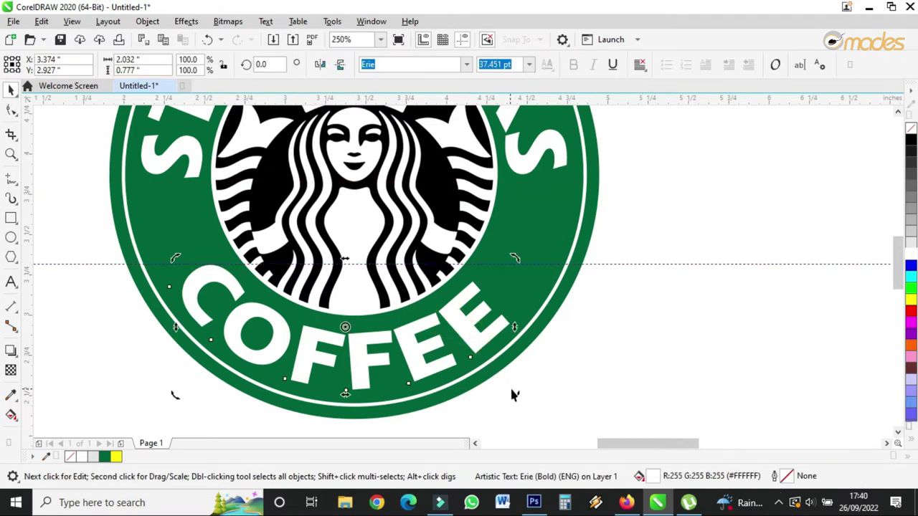
{"action": "left_click_drag", "start_coordinate": [514, 391], "coordinate": [522, 399]}
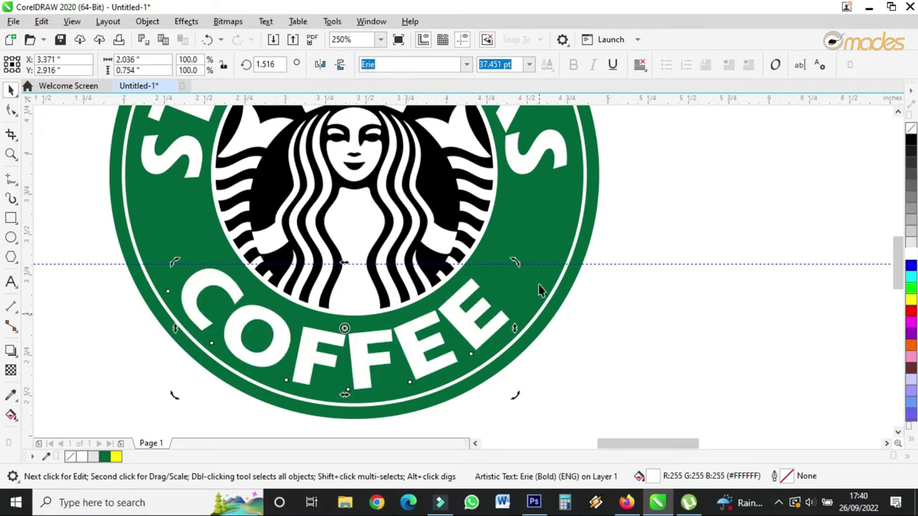
Nudge COFFEE to about X 3.411, Y 2.923 inches and increase its rotation to about 2.4 degrees.
{"action": "left_click", "coordinate": [462, 321]}
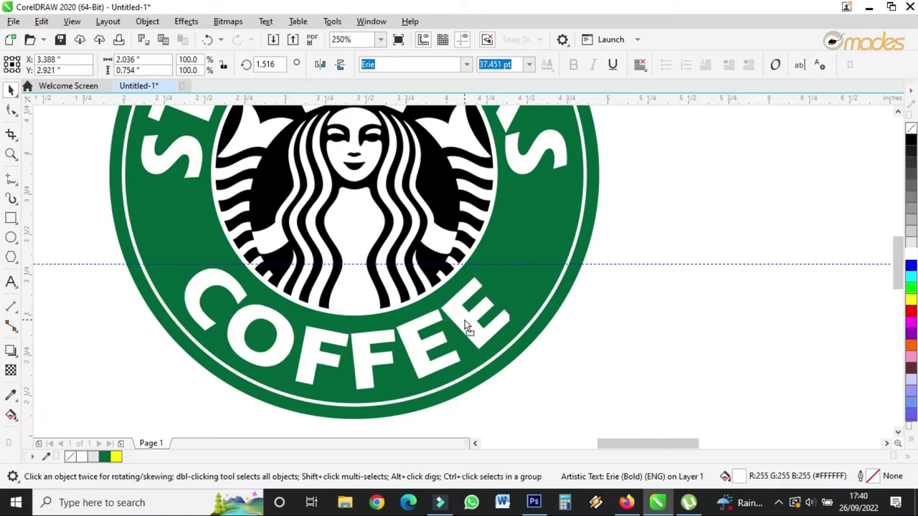
{"action": "left_click", "coordinate": [466, 324]}
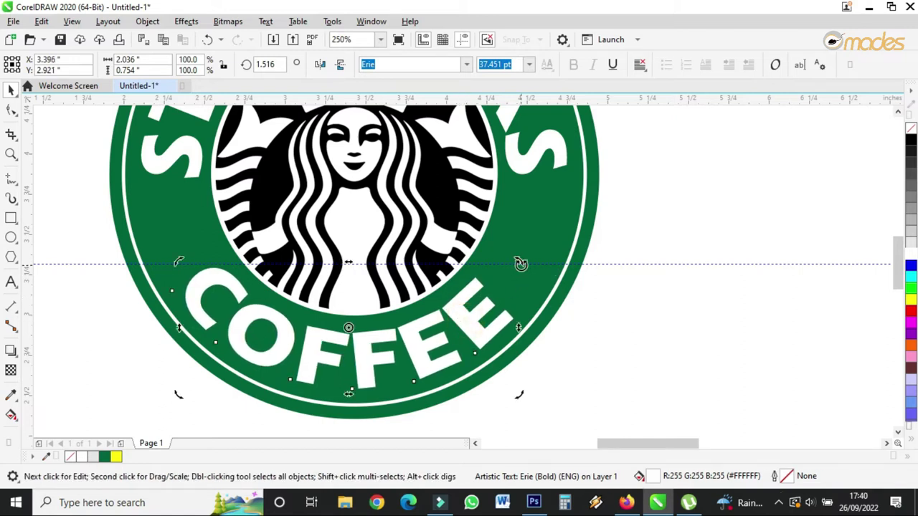
{"action": "left_click_drag", "start_coordinate": [520, 263], "coordinate": [518, 260]}
{"action": "left_click", "coordinate": [411, 332]}
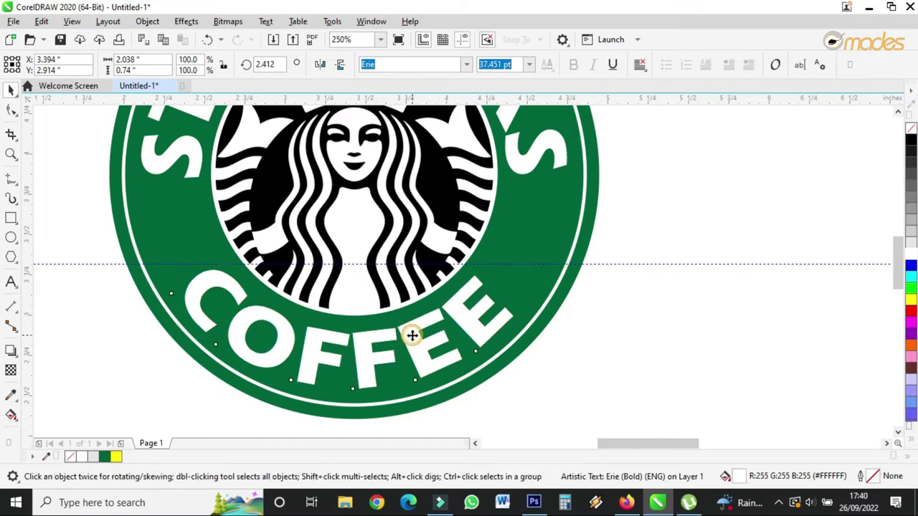
{"action": "left_click_drag", "start_coordinate": [414, 332], "coordinate": [414, 332]}
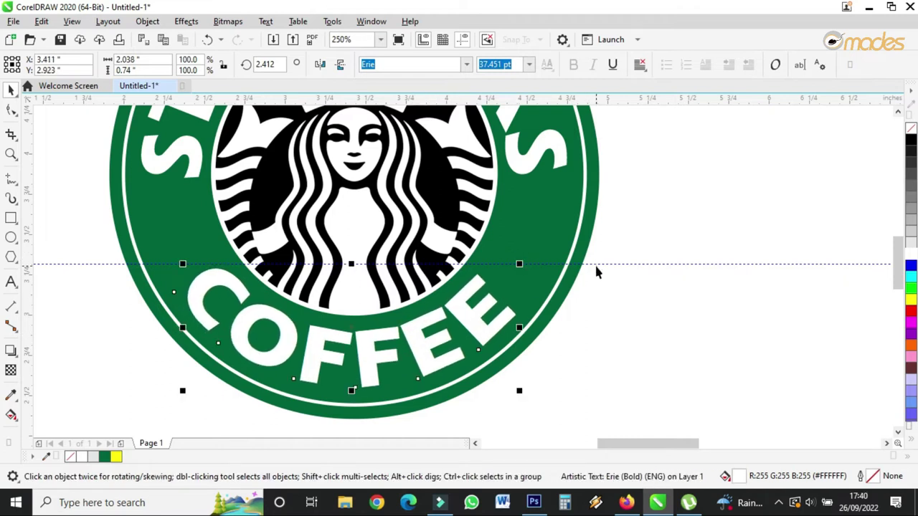
Delete the horizontal guideline and check the whole badge.
{"action": "left_click", "coordinate": [596, 264]}
{"action": "key", "text": "Delete"}
{"action": "key", "text": "shift+F4"}
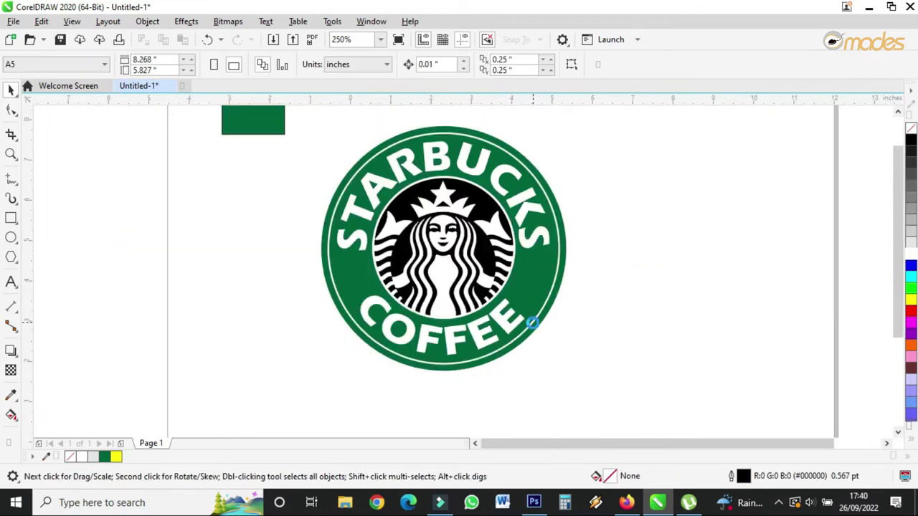
{"action": "scroll", "coordinate": [532, 324], "scroll_direction": "down", "scroll_amount": 4}
{"action": "scroll", "coordinate": [547, 283], "scroll_direction": "up", "scroll_amount": 2}
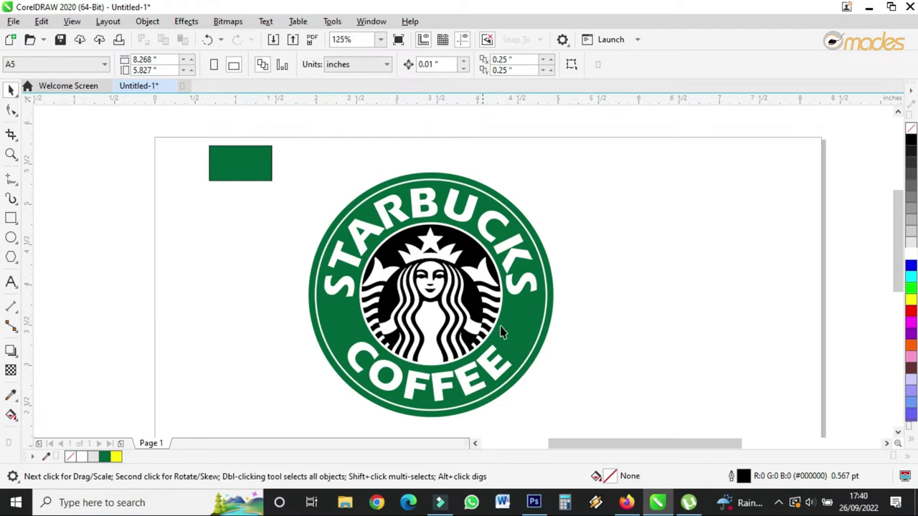
Draw a five-pointed star about 0.9 inch wide in the empty area beside the page.
{"action": "left_click", "coordinate": [12, 258]}
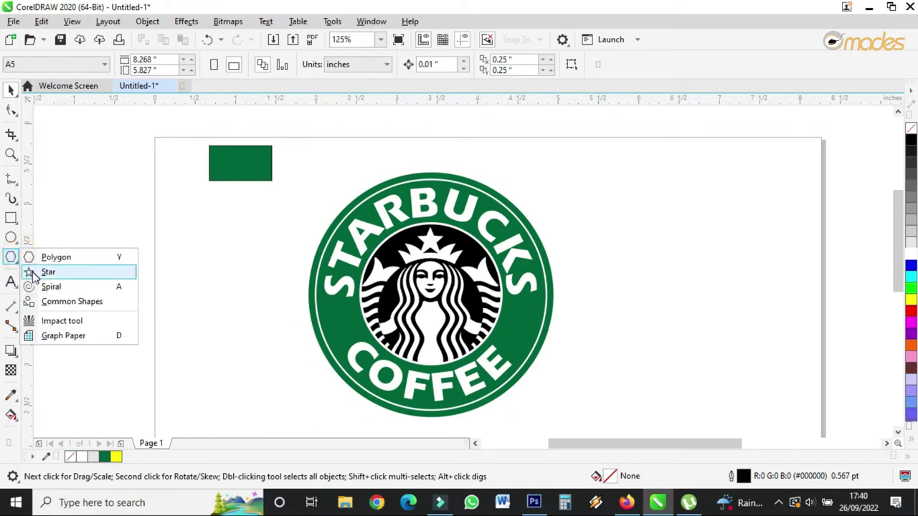
{"action": "left_click", "coordinate": [48, 272]}
{"action": "left_click_drag", "start_coordinate": [60, 235], "coordinate": [135, 308]}
{"action": "left_click", "coordinate": [10, 89]}
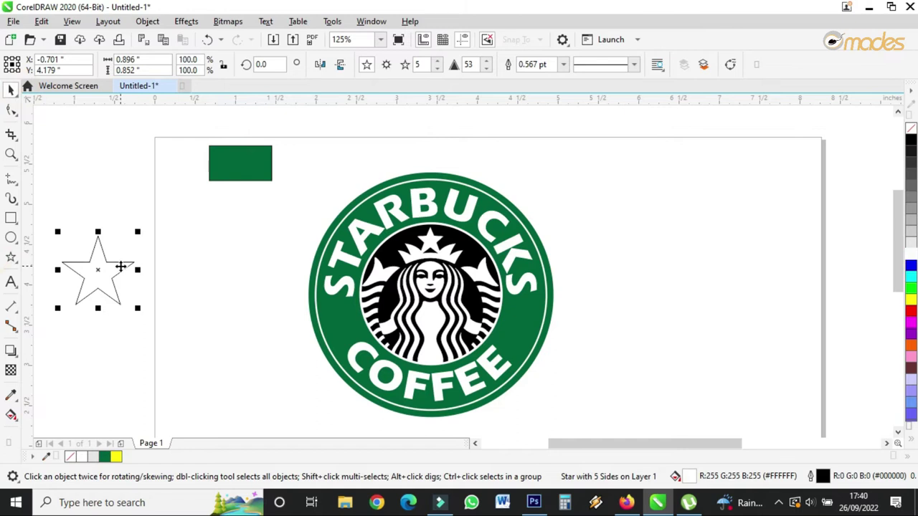
Move the star into the green ring's left gap between STARBUCKS and COFFEE and scale it to about 0.34 inch wide.
{"action": "left_click_drag", "start_coordinate": [120, 267], "coordinate": [372, 305]}
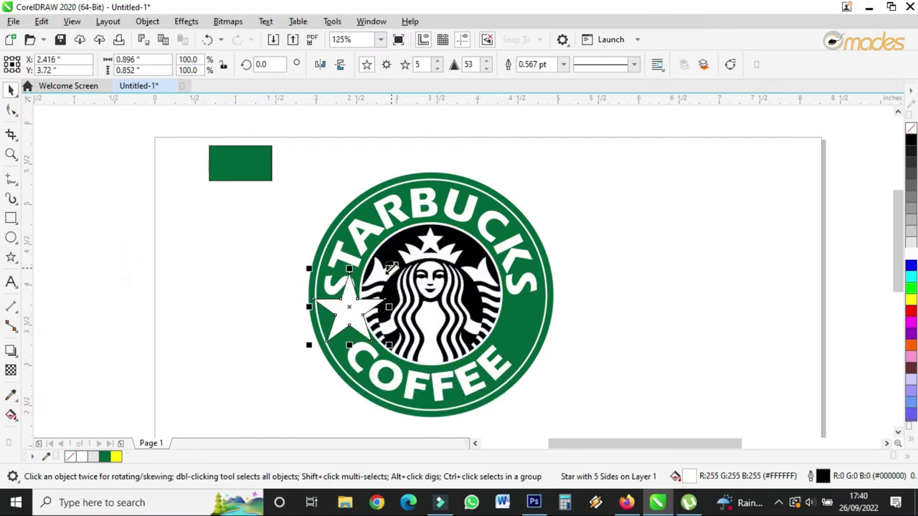
{"action": "left_click_drag", "start_coordinate": [391, 267], "coordinate": [345, 331]}
{"action": "scroll", "coordinate": [343, 329], "scroll_direction": "up", "scroll_amount": 2}
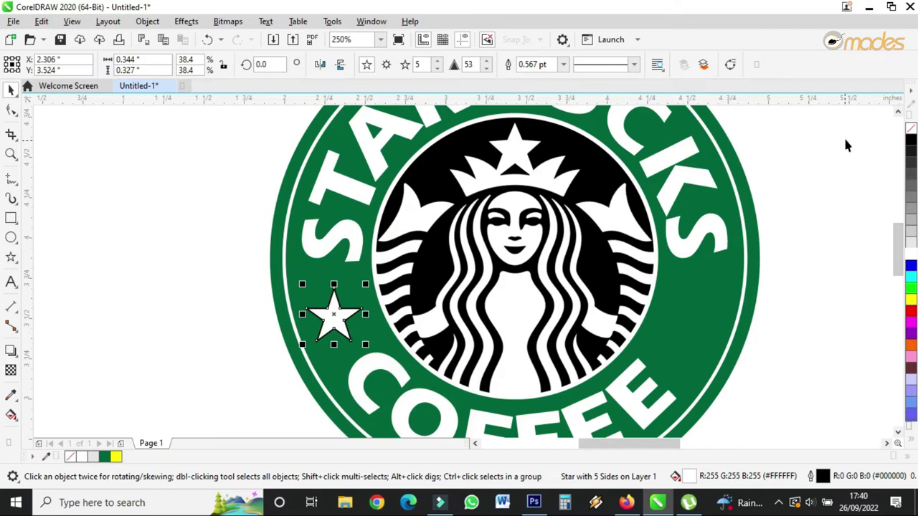
Give the star a white fill and no outline.
{"action": "left_click", "coordinate": [910, 129]}
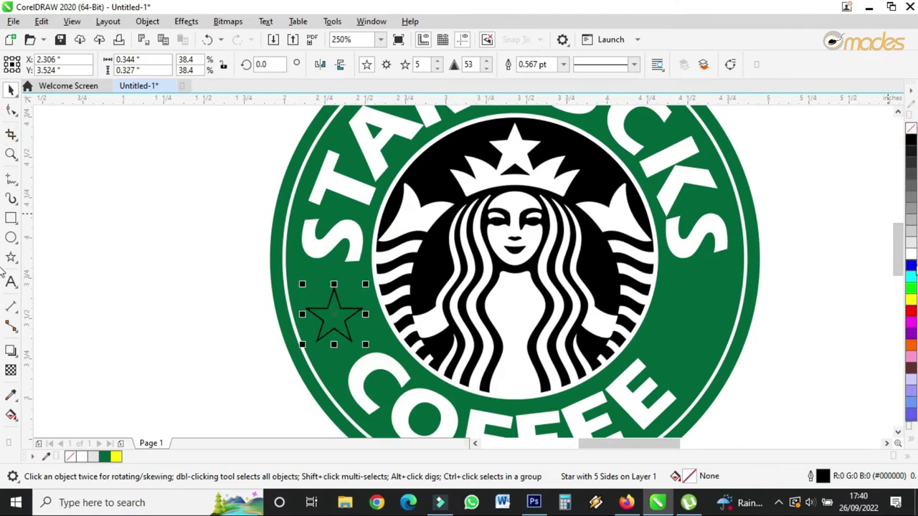
{"action": "left_click", "coordinate": [911, 252]}
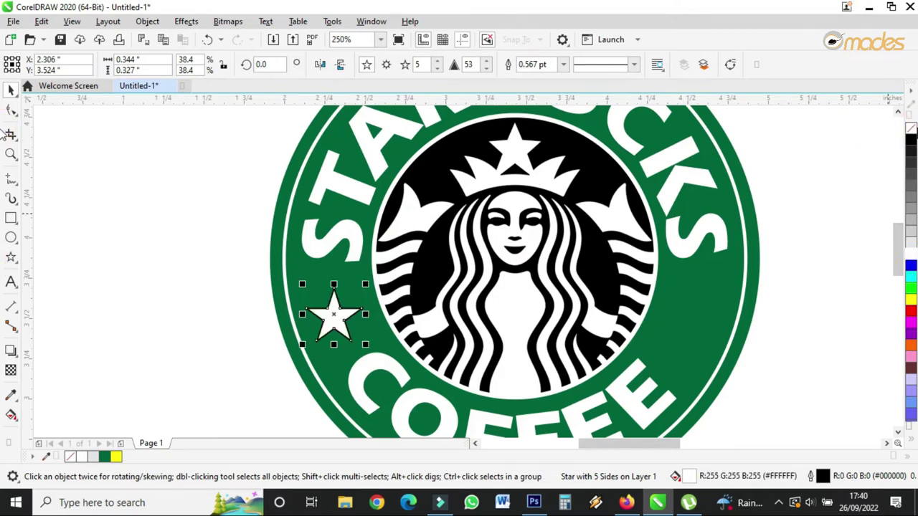
{"action": "right_click", "coordinate": [911, 131]}
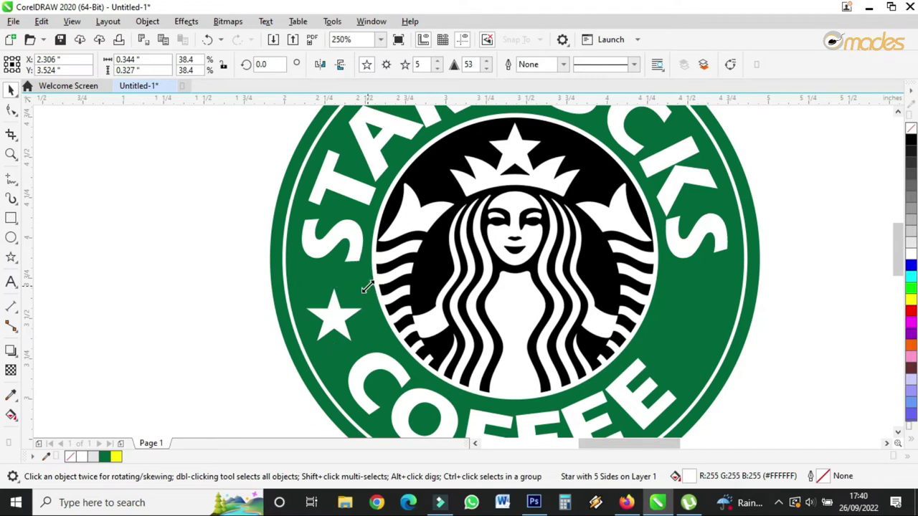
Shrink the star to about 0.27 inch wide and place a copy level with it in the ring's right gap.
{"action": "left_click_drag", "start_coordinate": [365, 286], "coordinate": [363, 291]}
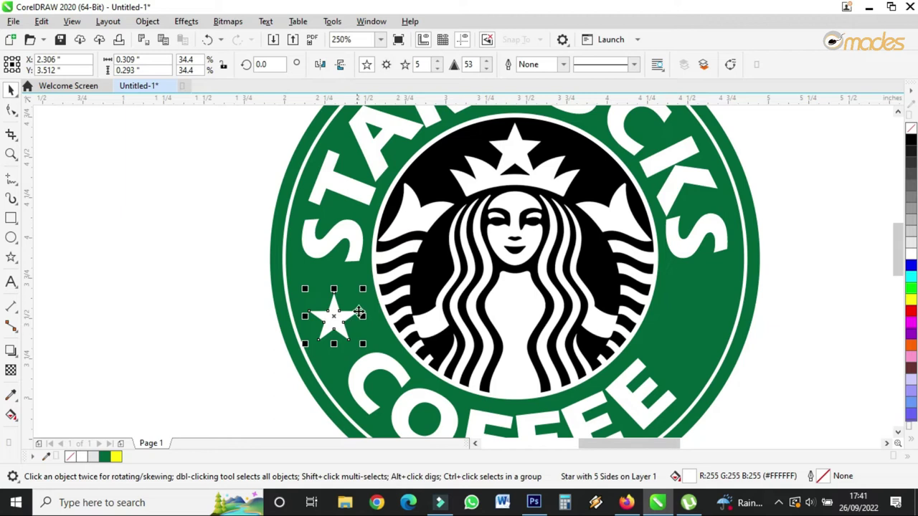
{"action": "left_click_drag", "start_coordinate": [364, 287], "coordinate": [361, 287]}
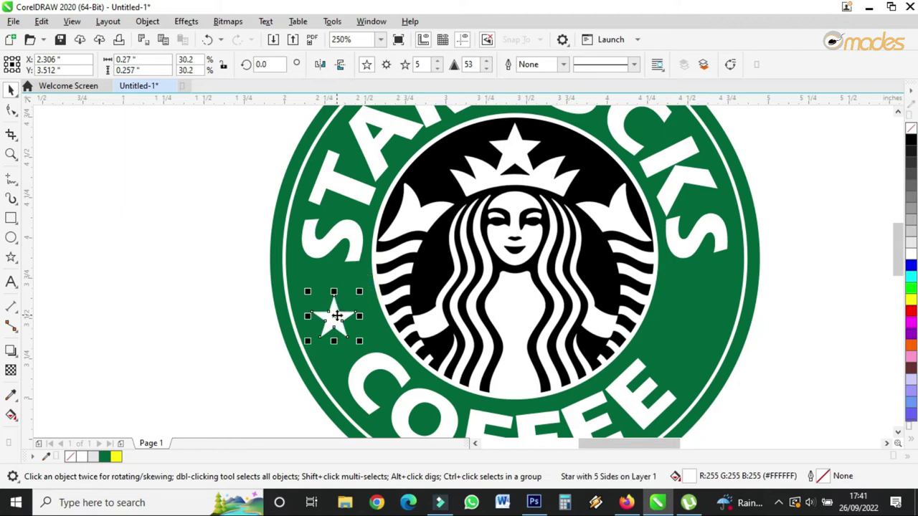
{"action": "left_click_drag", "start_coordinate": [334, 317], "coordinate": [680, 333]}
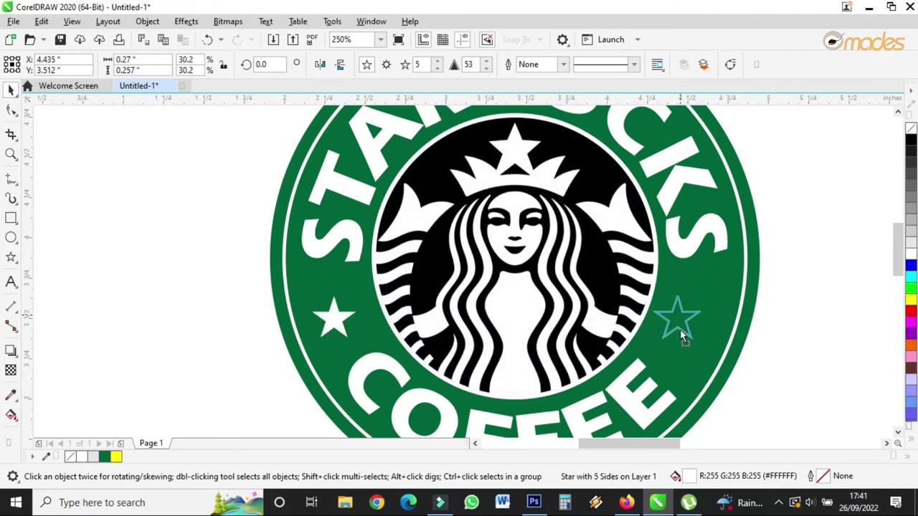
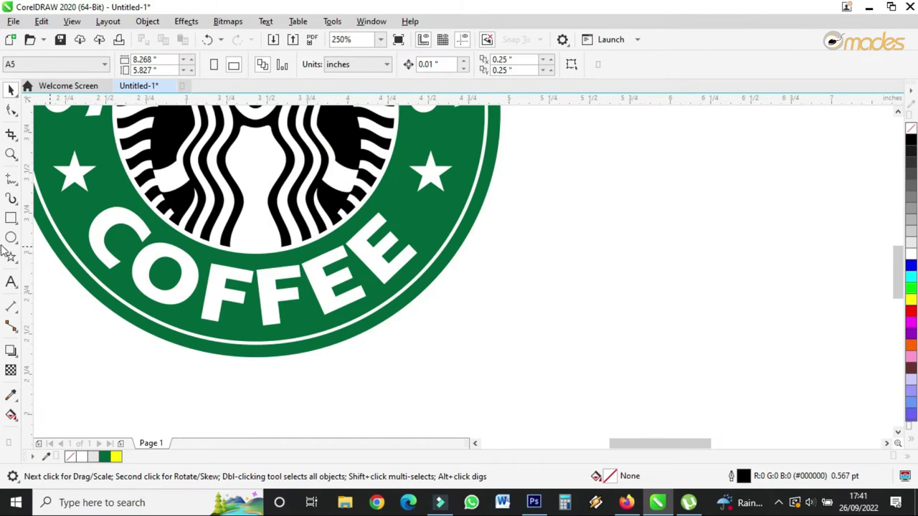
{"action": "left_click", "coordinate": [11, 282]}
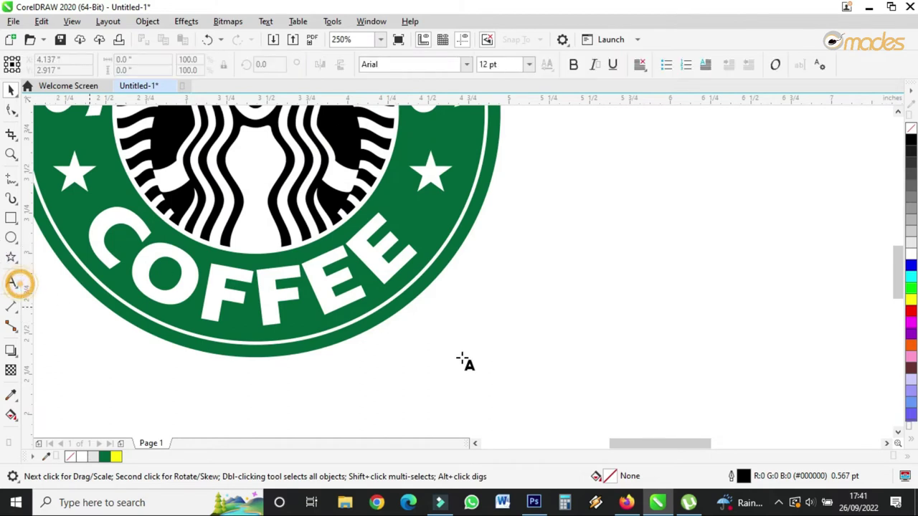
{"action": "left_click", "coordinate": [436, 331]}
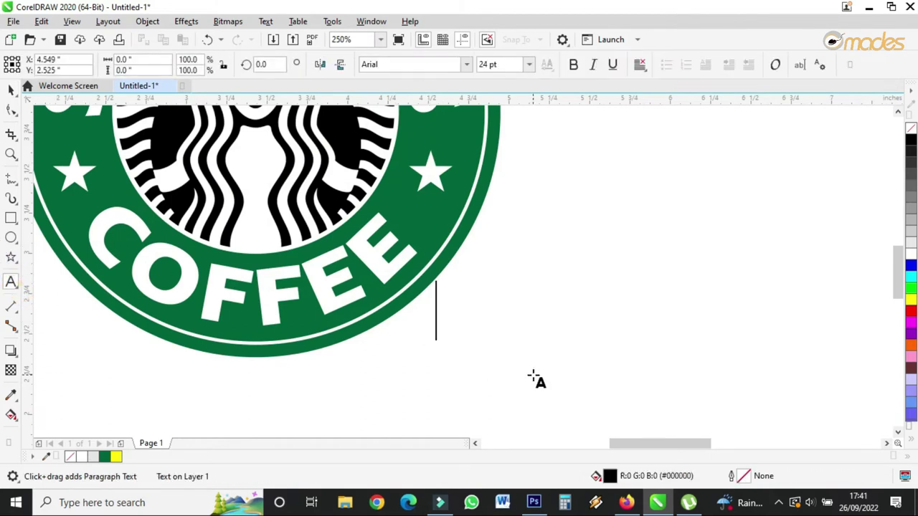
{"action": "type", "text": "("}
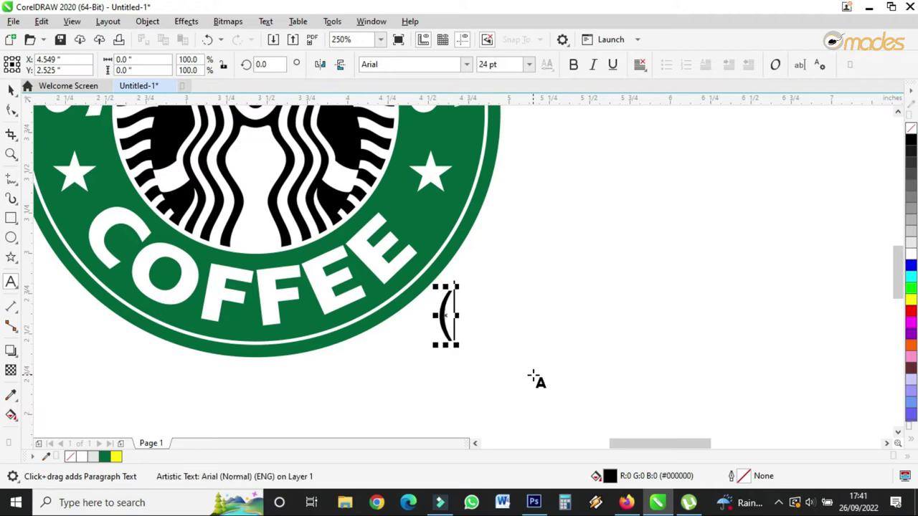
{"action": "type", "text": "R("}
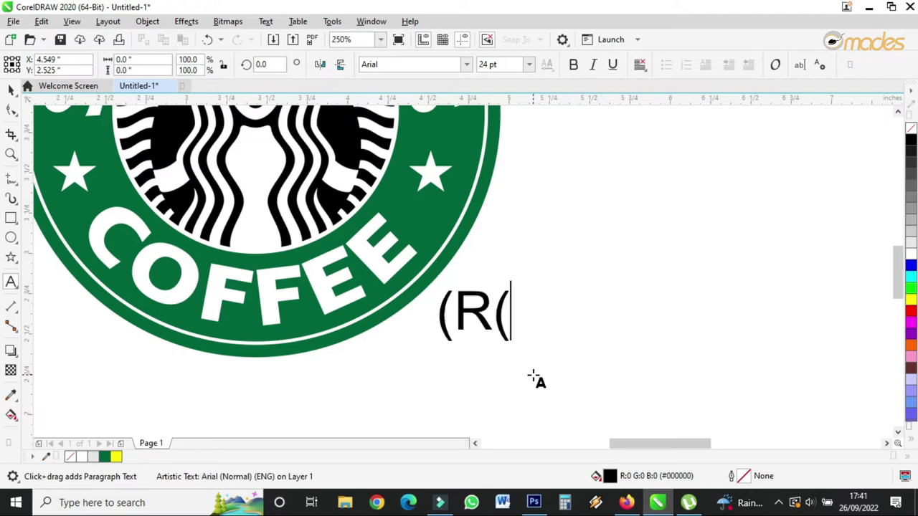
{"action": "key", "text": "BackSpace"}
{"action": "type", "text": ")"}
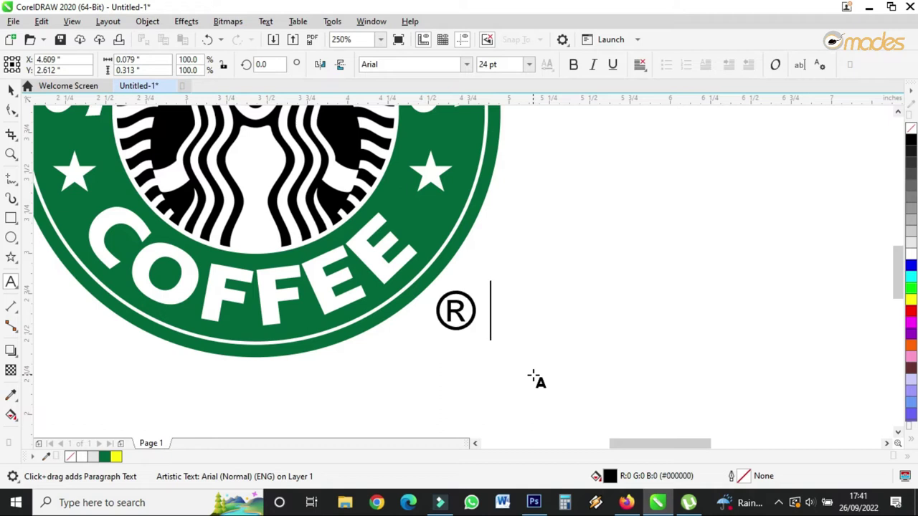
{"action": "key", "text": "BackSpace"}
{"action": "key", "text": "BackSpace"}
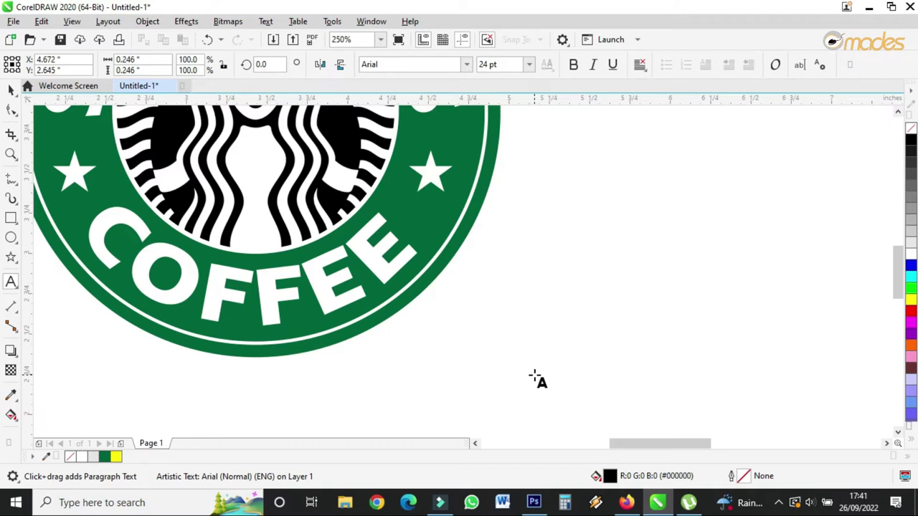
Add a 24 pt Arial R in the empty area beside the badge and draw a circle about 0.38 inch wide around it.
{"action": "left_click", "coordinate": [579, 256]}
{"action": "type", "text": "R"}
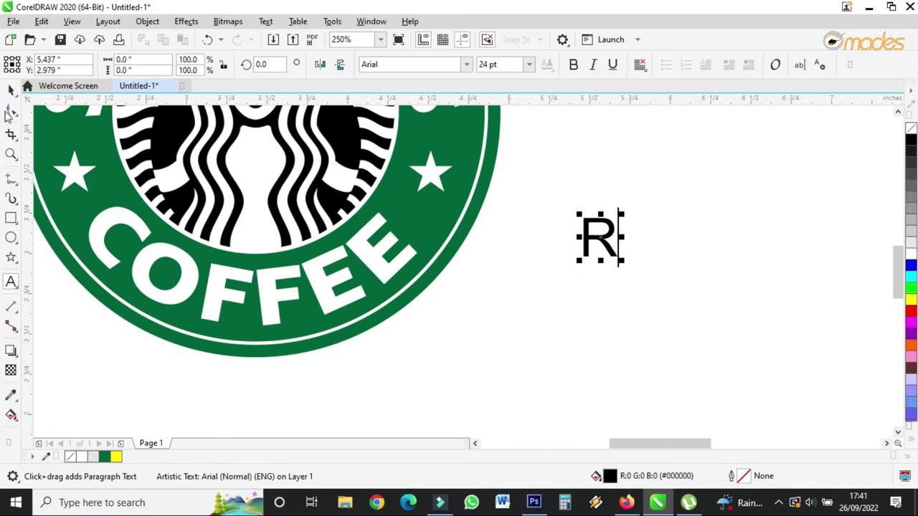
{"action": "left_click", "coordinate": [11, 89]}
{"action": "key", "text": "F7"}
{"action": "left_click_drag", "start_coordinate": [560, 199], "coordinate": [598, 261]}
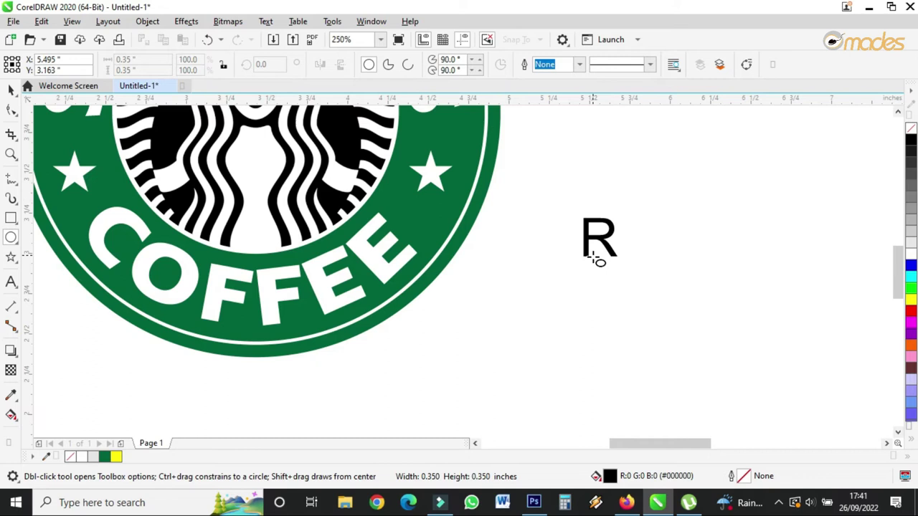
{"action": "left_click", "coordinate": [11, 89]}
{"action": "left_click_drag", "start_coordinate": [588, 227], "coordinate": [595, 237]}
{"action": "left_click_drag", "start_coordinate": [629, 205], "coordinate": [633, 202]}
{"action": "left_click_drag", "start_coordinate": [597, 239], "coordinate": [603, 247]}
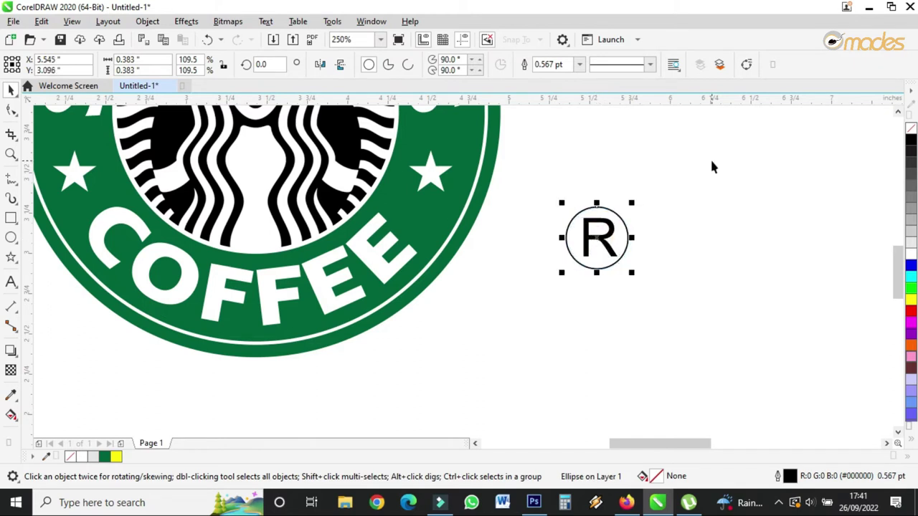
Set the circle's outline around the R to 1.0 pt and group the circle with the letter.
{"action": "left_click", "coordinate": [579, 65]}
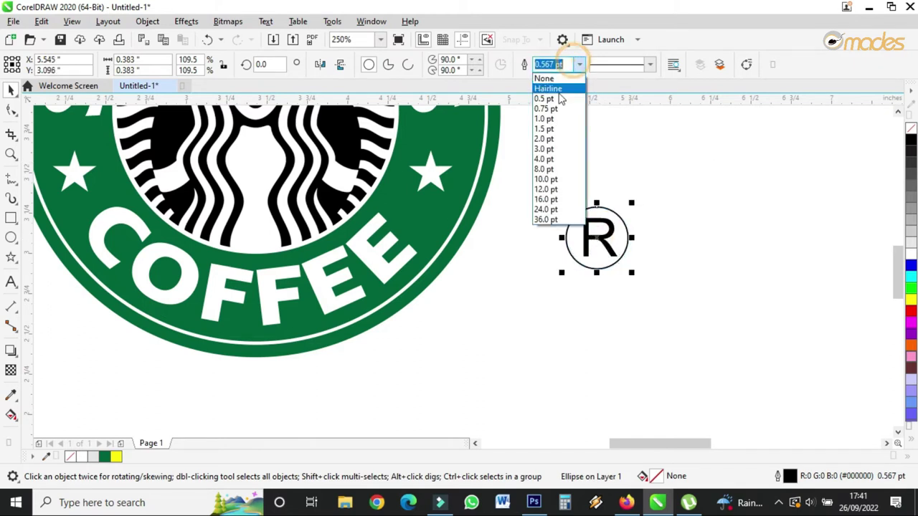
{"action": "left_click", "coordinate": [544, 100]}
{"action": "left_click", "coordinate": [580, 65]}
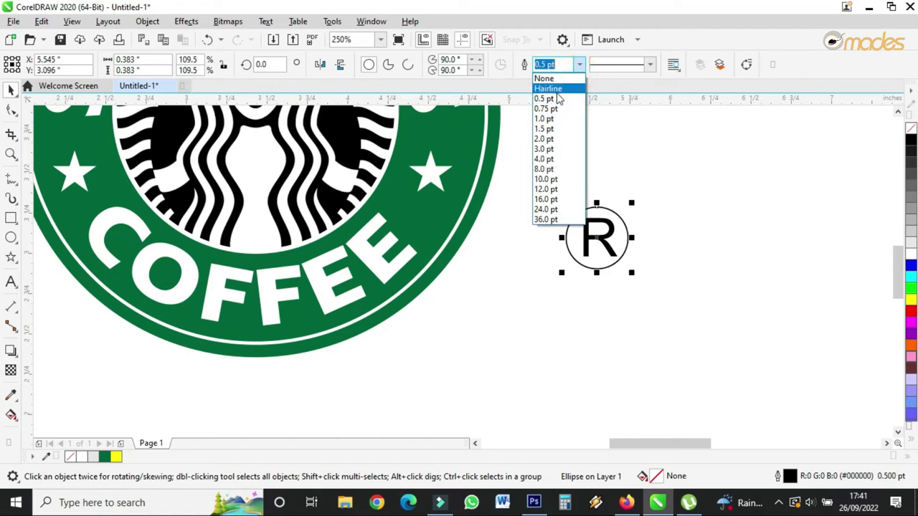
{"action": "left_click", "coordinate": [547, 109]}
{"action": "left_click", "coordinate": [580, 64]}
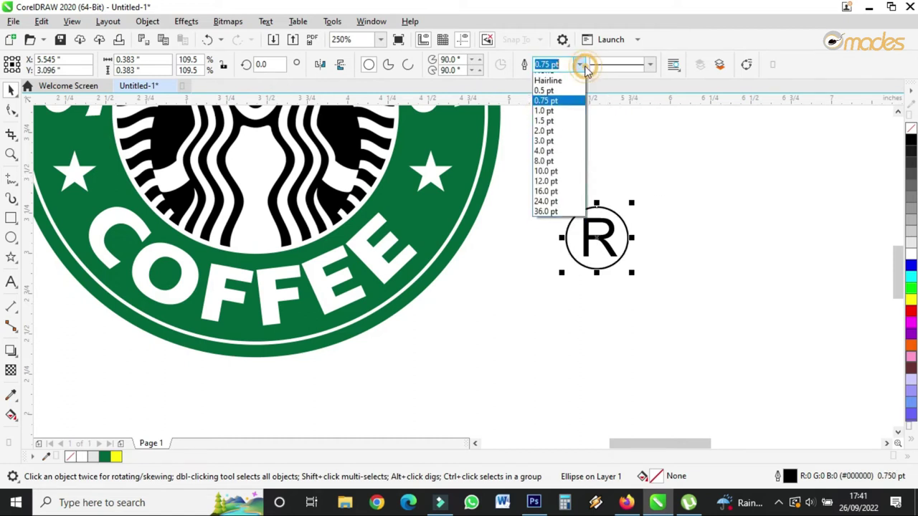
{"action": "left_click", "coordinate": [547, 117]}
{"action": "left_click_drag", "start_coordinate": [679, 162], "coordinate": [478, 324]}
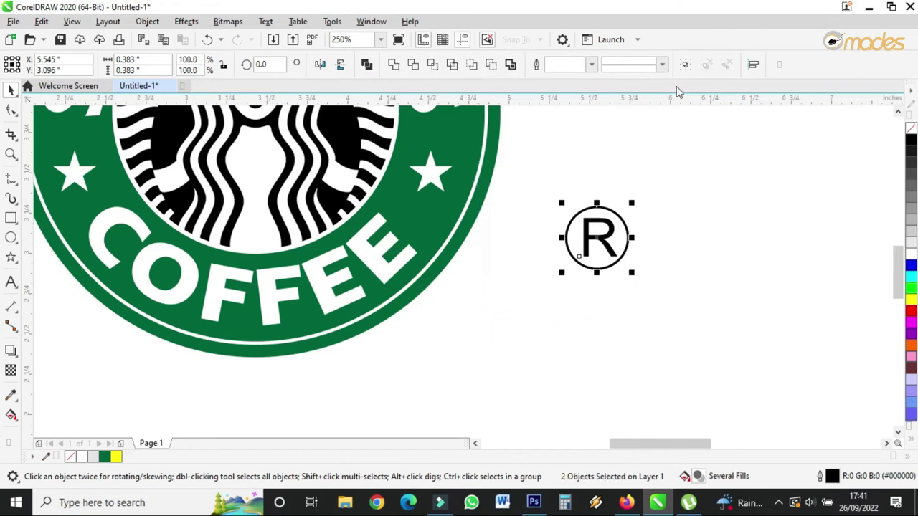
{"action": "left_click", "coordinate": [685, 65]}
Add a ® symbol as 24 pt Arial text in the empty area between the badge and the circled R.
{"action": "left_click", "coordinate": [11, 281]}
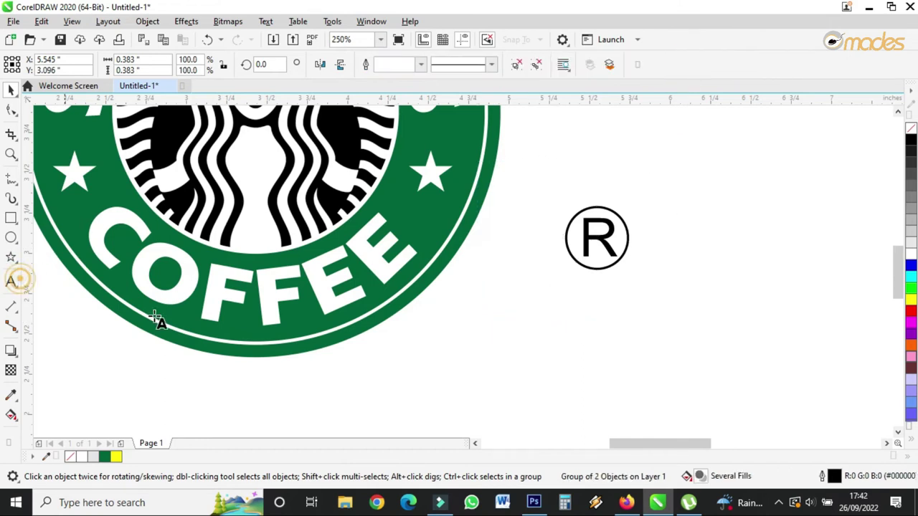
{"action": "left_click", "coordinate": [514, 323]}
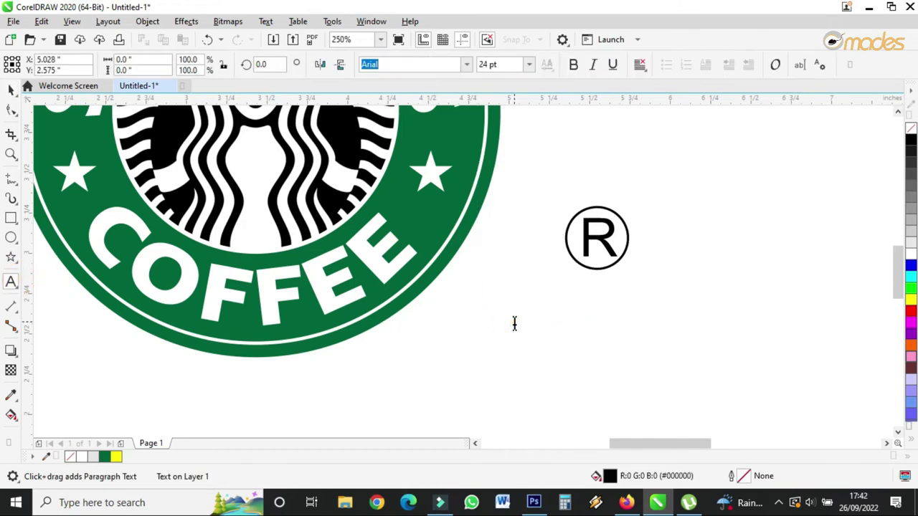
{"action": "type", "text": "*"}
{"action": "key", "text": "BackSpace"}
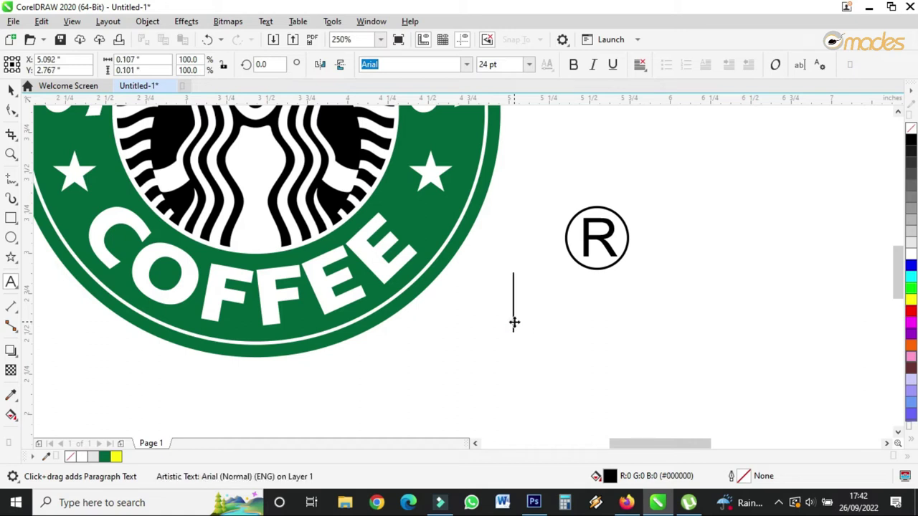
{"action": "type", "text": "(R"}
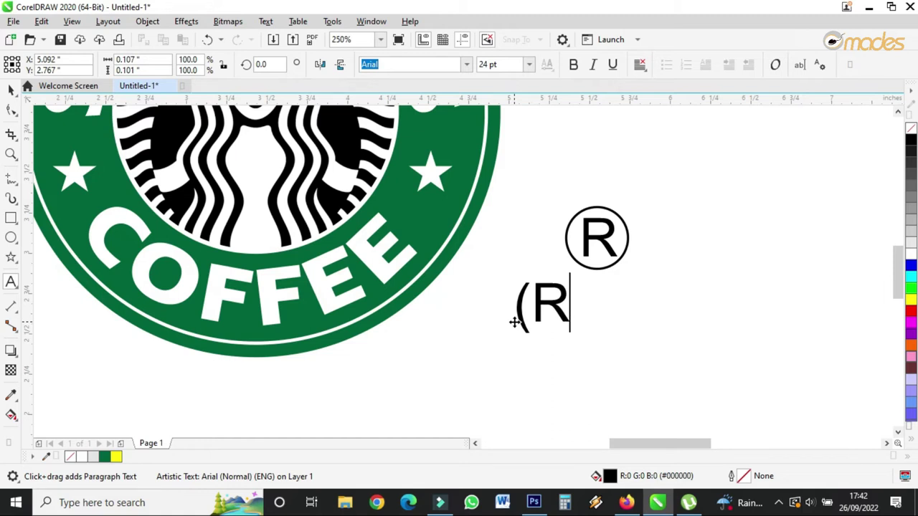
{"action": "type", "text": ")"}
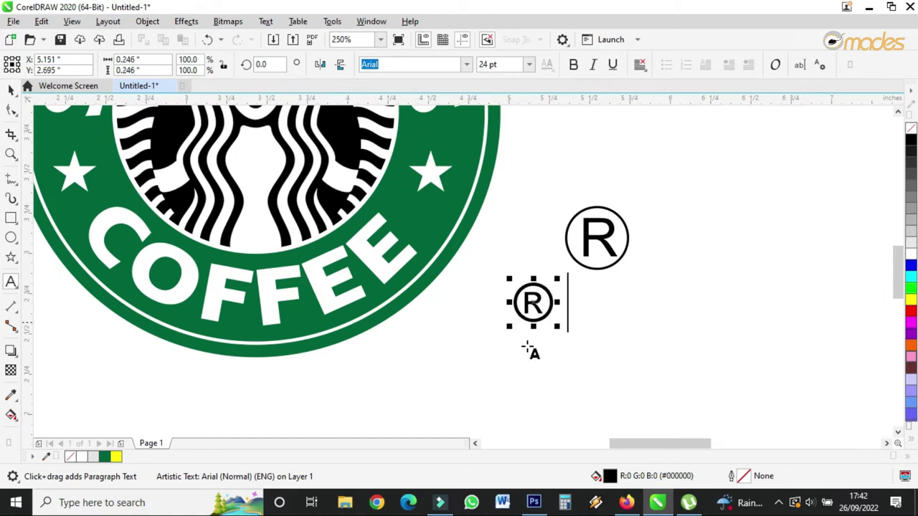
{"action": "left_click", "coordinate": [10, 89]}
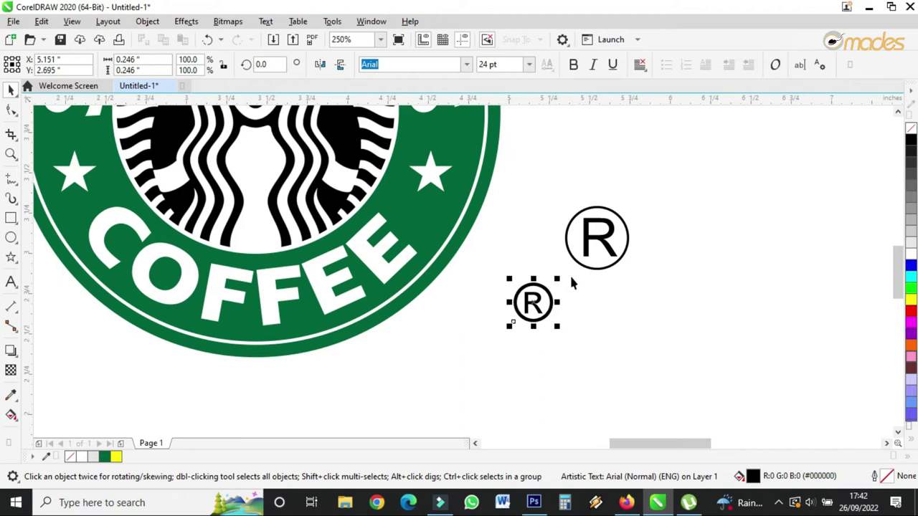
Place the ® symbol against the badge's lower-right edge at about 0.2 inch wide and delete the larger circled R.
{"action": "left_click_drag", "start_coordinate": [534, 308], "coordinate": [453, 311]}
{"action": "left_click_drag", "start_coordinate": [478, 279], "coordinate": [448, 304]}
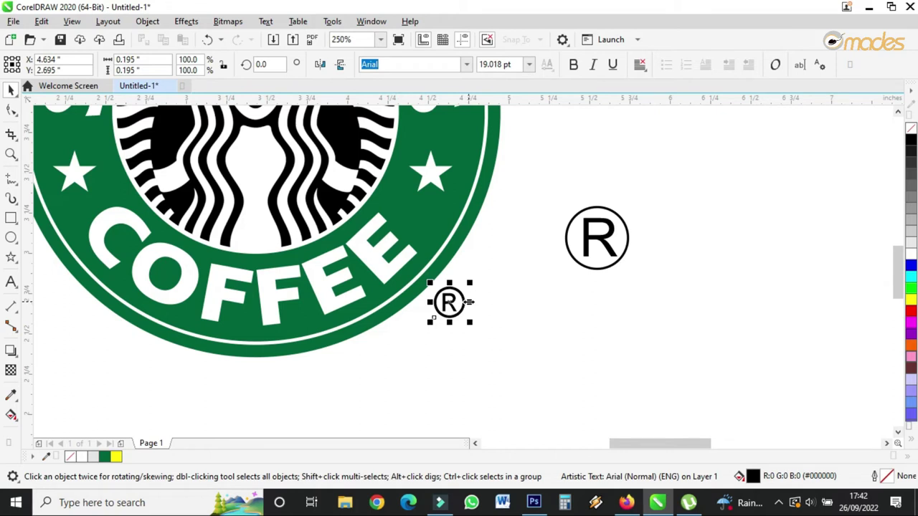
{"action": "left_click", "coordinate": [586, 244]}
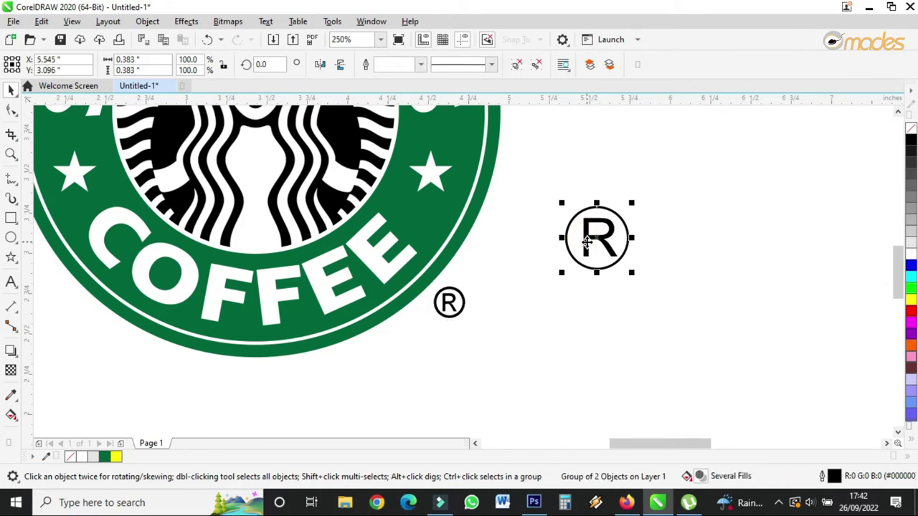
{"action": "key", "text": "Delete"}
{"action": "left_click", "coordinate": [444, 307]}
{"action": "mouse_move", "coordinate": [451, 304]}
{"action": "left_mouse_down"}
{"action": "mouse_move", "coordinate": [435, 311]}
{"action": "mouse_move", "coordinate": [453, 307]}
{"action": "left_mouse_up"}
Group the whole badge artwork together with its ® symbol.
{"action": "scroll", "coordinate": [451, 305], "scroll_direction": "down", "scroll_amount": 5}
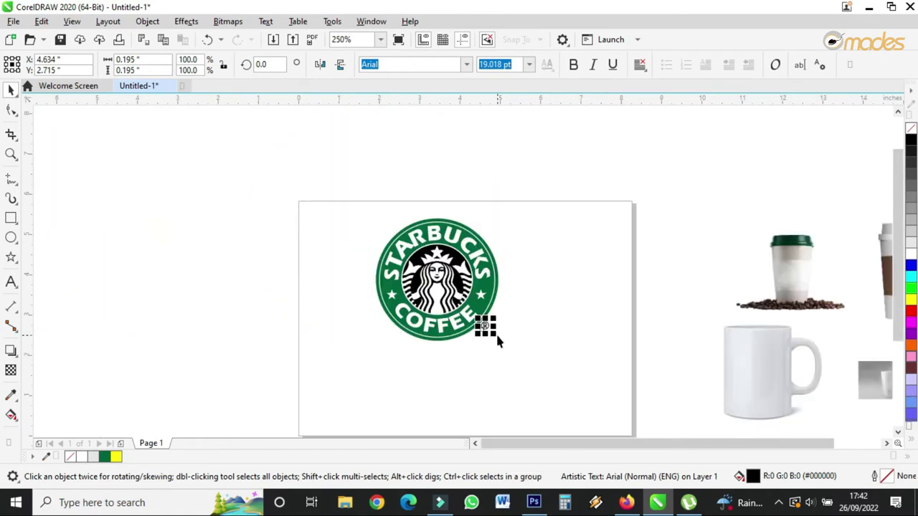
{"action": "left_click_drag", "start_coordinate": [348, 188], "coordinate": [543, 364]}
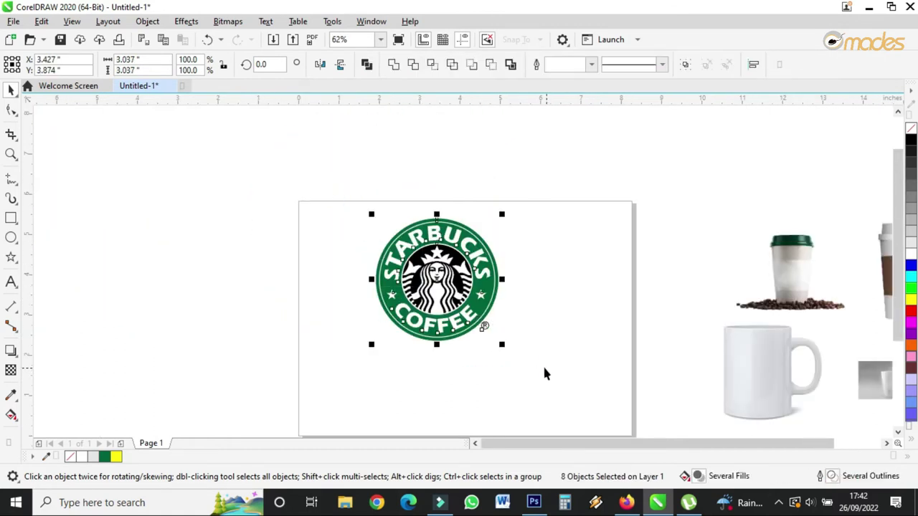
{"action": "scroll", "coordinate": [485, 320], "scroll_direction": "up", "scroll_amount": 3}
{"action": "left_click", "coordinate": [687, 64]}
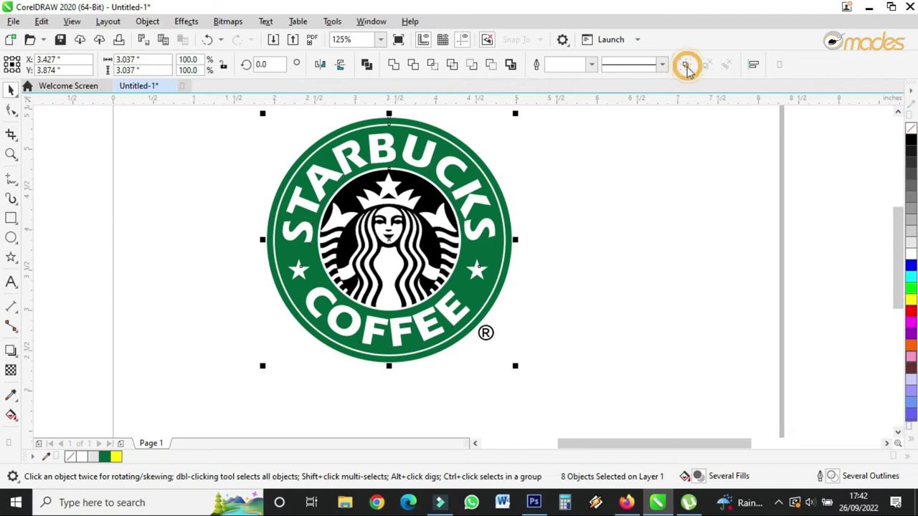
Keep one copy of the grouped badge off the page's left side and shift the other slightly left on the page.
{"action": "scroll", "coordinate": [415, 245], "scroll_direction": "down", "scroll_amount": 3}
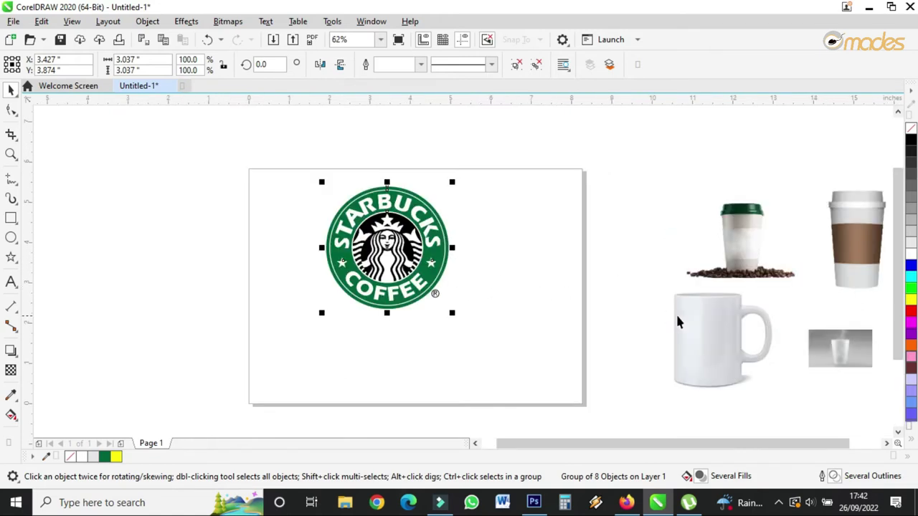
{"action": "left_click", "coordinate": [410, 266]}
{"action": "left_click", "coordinate": [471, 188]}
{"action": "left_click_drag", "start_coordinate": [410, 224], "coordinate": [378, 241]}
Convert the badge on the page to a 300 dpi bitmap in RGB Color (24-bit) mode.
{"action": "left_click", "coordinate": [228, 21]}
{"action": "mouse_move", "coordinate": [259, 29]}
{"action": "mouse_move", "coordinate": [231, 26]}
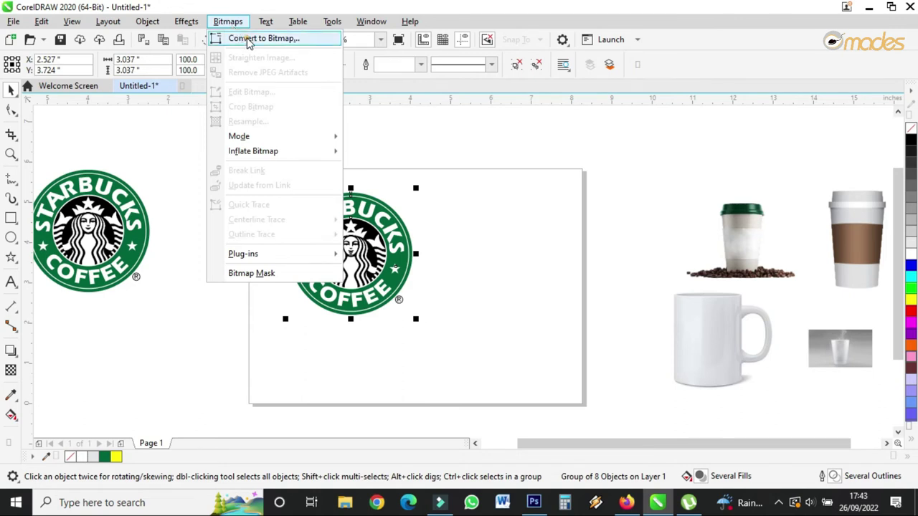
{"action": "left_click", "coordinate": [247, 40]}
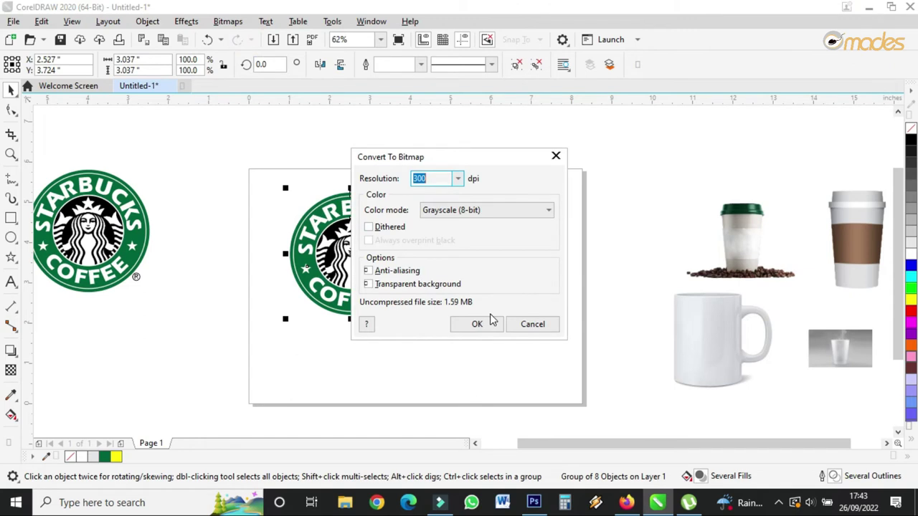
{"action": "left_click", "coordinate": [479, 211]}
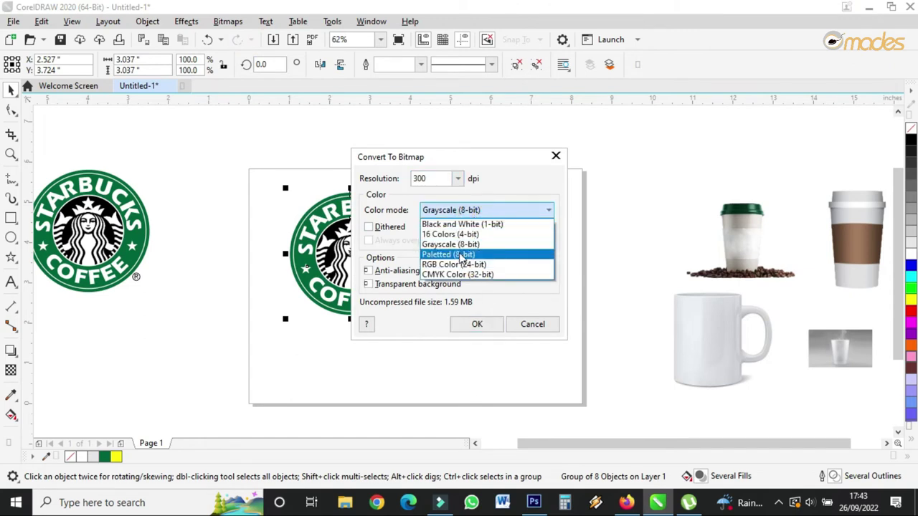
{"action": "left_click", "coordinate": [459, 264]}
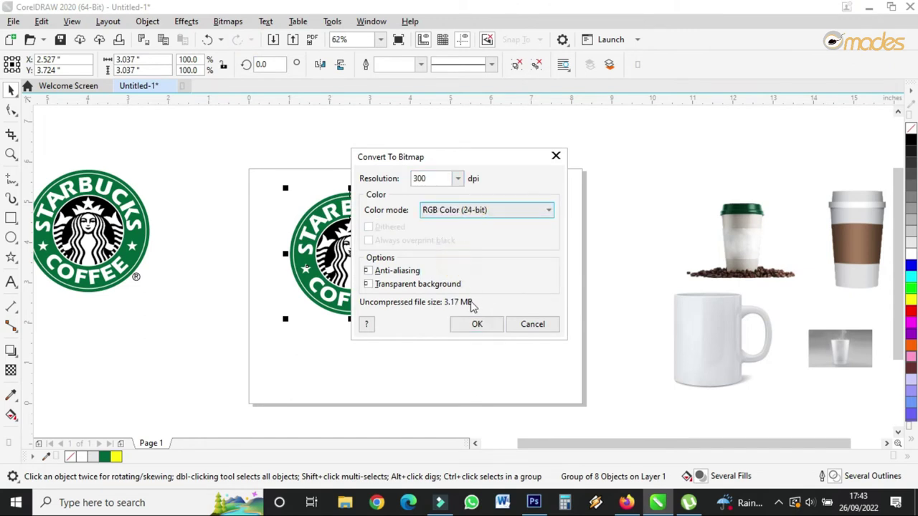
{"action": "left_click", "coordinate": [473, 324]}
Scale the badge bitmap to about 70% and move the white mug image onto the page beside it.
{"action": "left_click_drag", "start_coordinate": [417, 320], "coordinate": [377, 278]}
{"action": "left_click", "coordinate": [692, 345]}
{"action": "left_click_drag", "start_coordinate": [505, 303], "coordinate": [419, 287]}
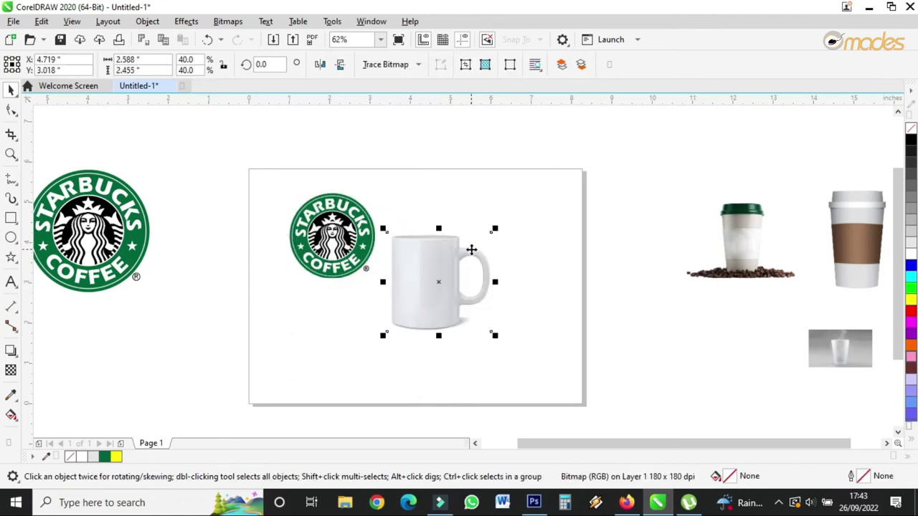
Change the page size to A4 in landscape orientation.
{"action": "left_click", "coordinate": [524, 224]}
{"action": "left_click", "coordinate": [79, 65]}
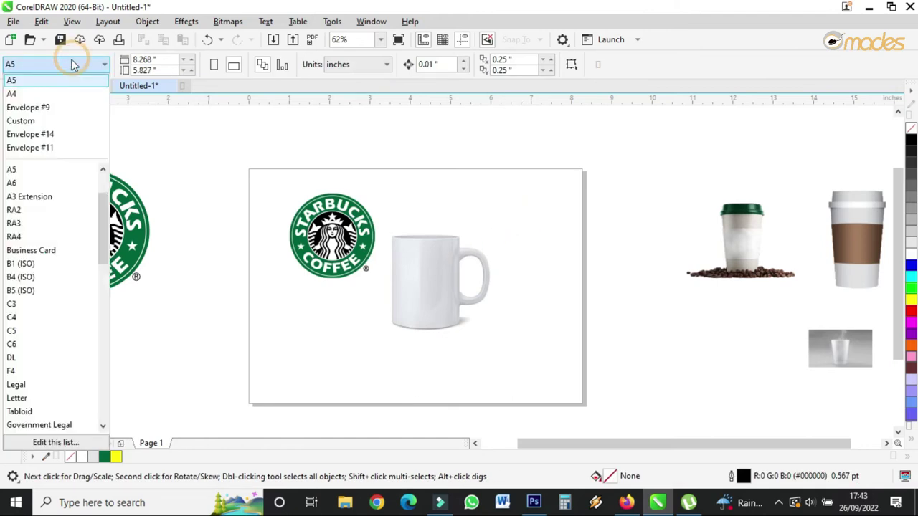
{"action": "left_click", "coordinate": [37, 94]}
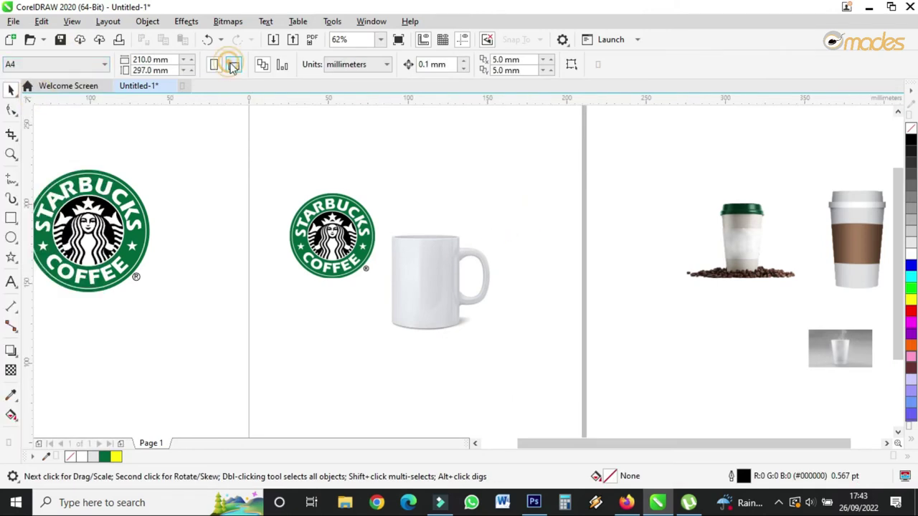
{"action": "left_click", "coordinate": [234, 65]}
Enlarge the white mug to about 136 mm wide and place the badge bitmap on the front of its body.
{"action": "left_click_drag", "start_coordinate": [329, 230], "coordinate": [281, 242]}
{"action": "left_click", "coordinate": [394, 256]}
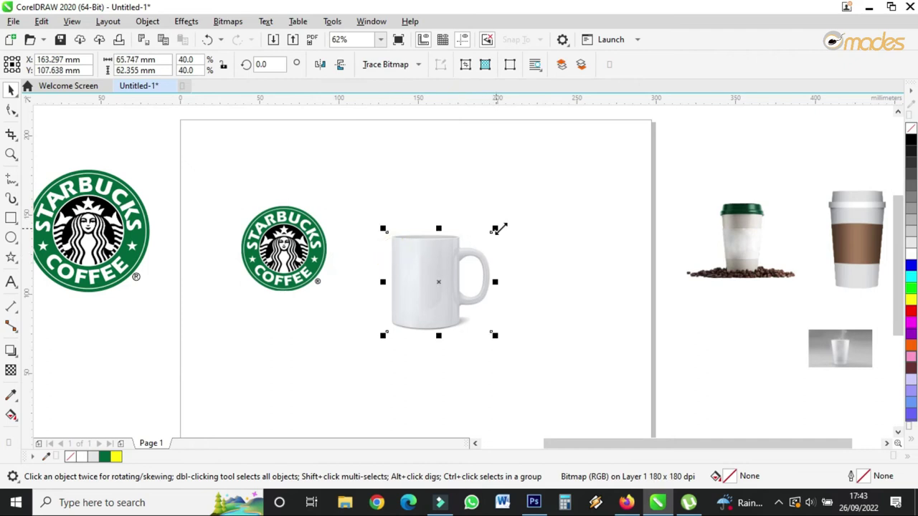
{"action": "left_click_drag", "start_coordinate": [498, 225], "coordinate": [560, 173]}
{"action": "left_click_drag", "start_coordinate": [280, 247], "coordinate": [248, 241]}
{"action": "left_click_drag", "start_coordinate": [384, 263], "coordinate": [355, 238]}
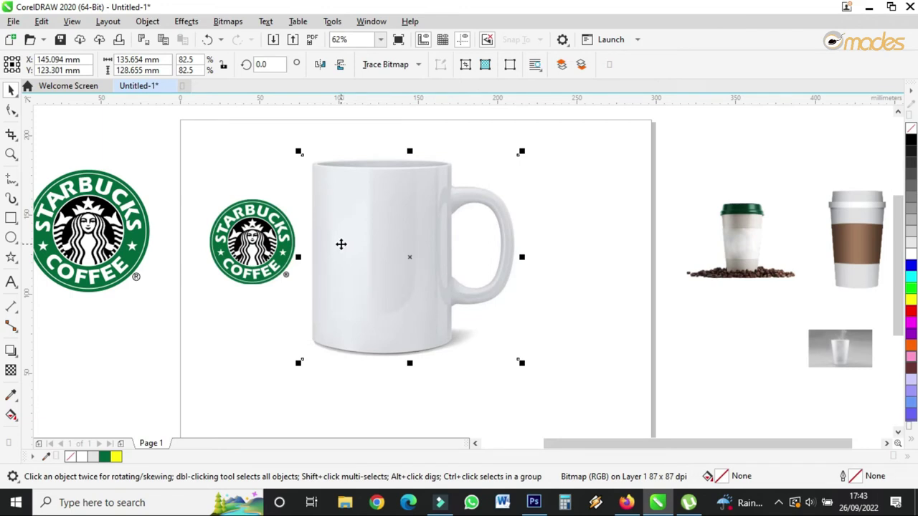
{"action": "left_click_drag", "start_coordinate": [285, 244], "coordinate": [421, 246]}
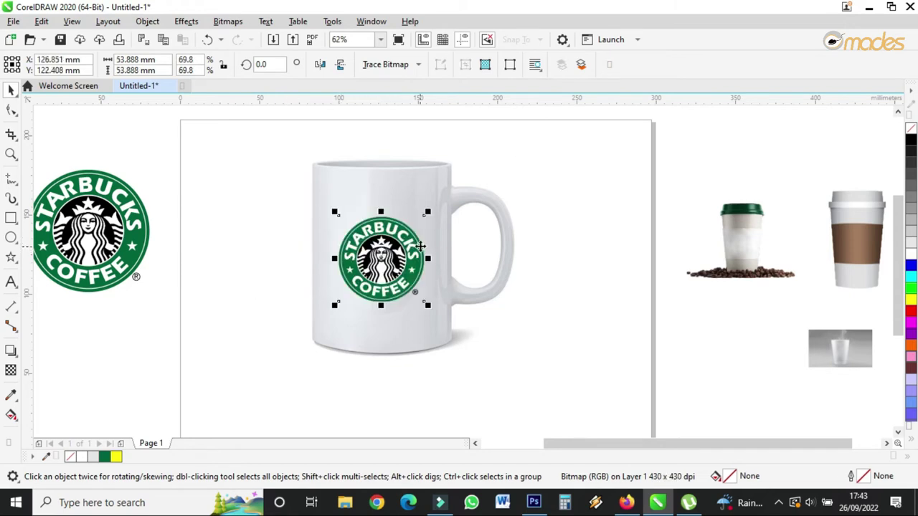
Fit the badge bitmap to the front of the mug's body and group it with the mug image.
{"action": "left_click_drag", "start_coordinate": [427, 212], "coordinate": [405, 223]}
{"action": "left_click", "coordinate": [404, 235]}
{"action": "left_click", "coordinate": [288, 357]}
{"action": "key", "text": "Tab"}
{"action": "left_click_drag", "start_coordinate": [274, 371], "coordinate": [623, 129]}
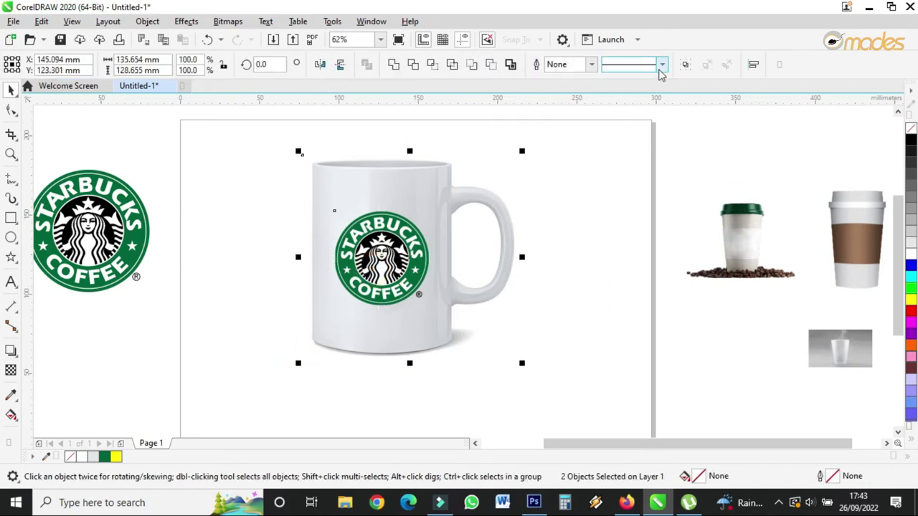
{"action": "left_click", "coordinate": [686, 64]}
Place the grouped mug, about 131 mm wide, on the page's right half and the brown-sleeved paper cup, about 74 mm wide, on the left half.
{"action": "left_click_drag", "start_coordinate": [395, 241], "coordinate": [518, 213]}
{"action": "left_click_drag", "start_coordinate": [422, 338], "coordinate": [429, 330]}
{"action": "left_click_drag", "start_coordinate": [847, 222], "coordinate": [266, 196]}
{"action": "left_click_drag", "start_coordinate": [312, 267], "coordinate": [363, 313]}
{"action": "left_click_drag", "start_coordinate": [334, 213], "coordinate": [343, 227]}
{"action": "left_click_drag", "start_coordinate": [307, 164], "coordinate": [305, 203]}
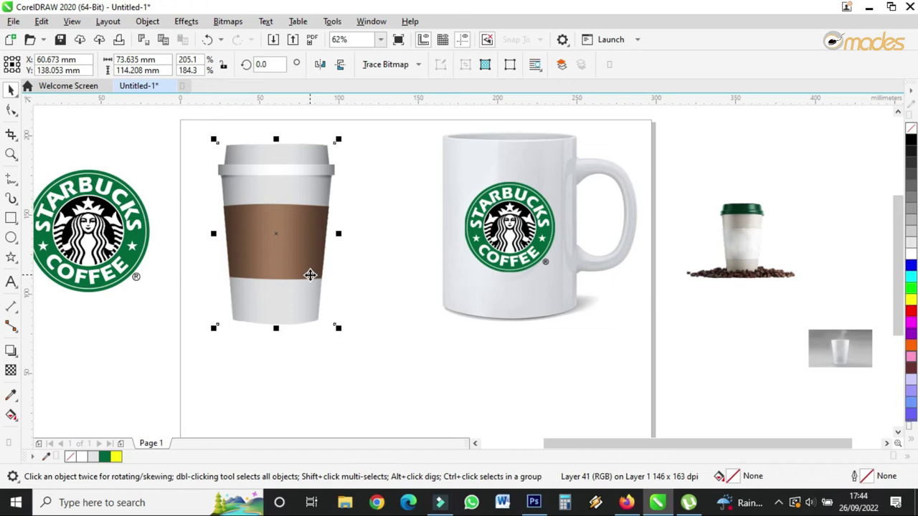
Ungroup the badged mug and copy its badge to below the paper cup, scaled to about 44 mm.
{"action": "left_click", "coordinate": [476, 228]}
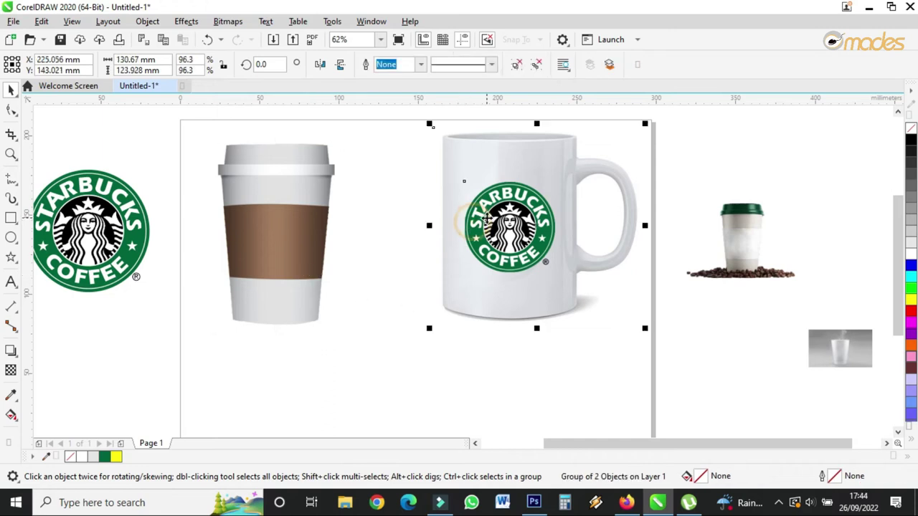
{"action": "left_click", "coordinate": [517, 65]}
{"action": "left_click", "coordinate": [639, 349]}
{"action": "left_click", "coordinate": [507, 220]}
{"action": "left_click_drag", "start_coordinate": [508, 220], "coordinate": [279, 248]}
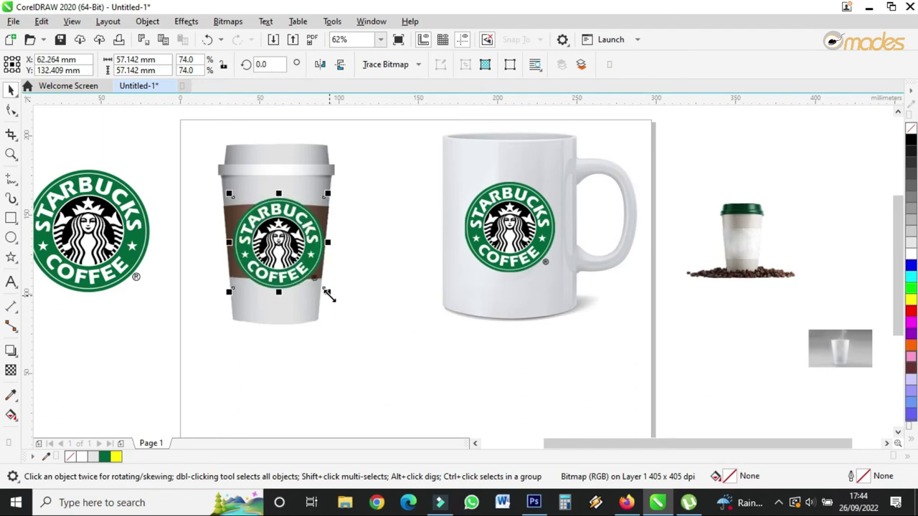
{"action": "left_click_drag", "start_coordinate": [328, 294], "coordinate": [393, 336]}
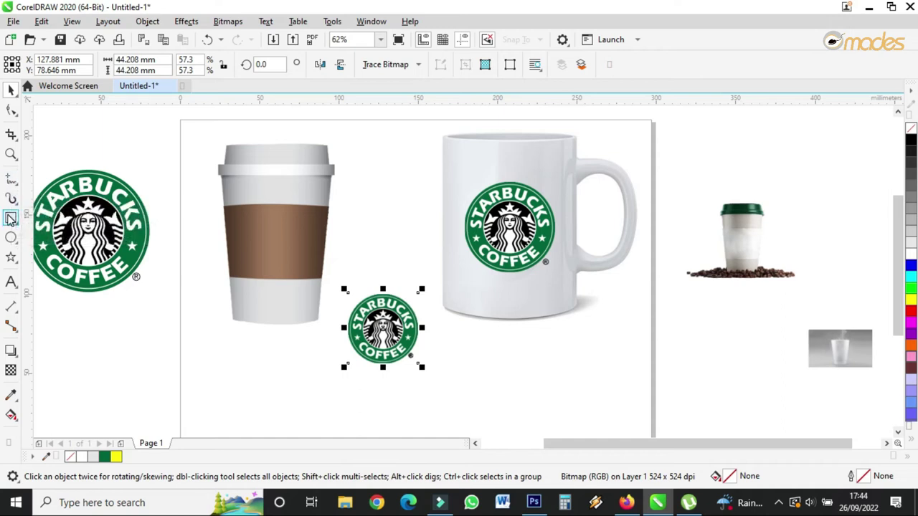
Draw a rectangle about 64 mm by 46 mm over the paper cup's brown sleeve.
{"action": "left_click", "coordinate": [10, 219]}
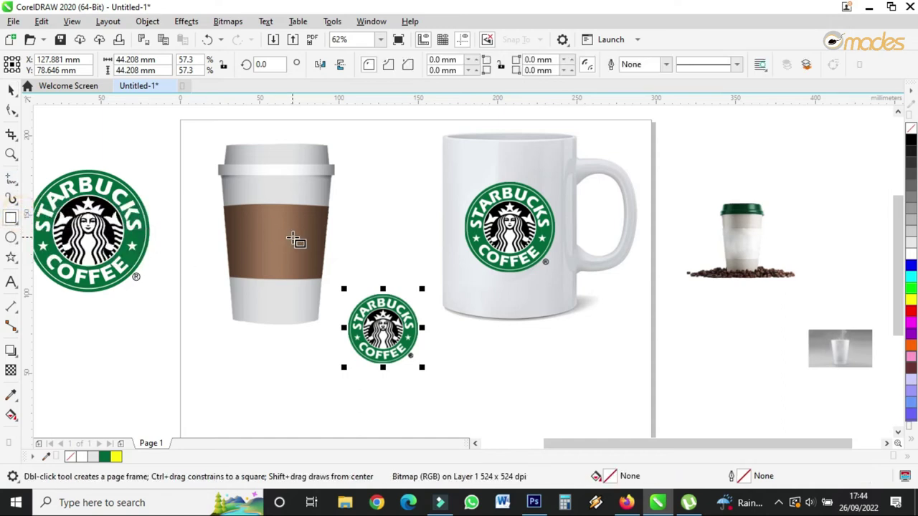
{"action": "scroll", "coordinate": [297, 242], "scroll_direction": "up", "scroll_amount": 2}
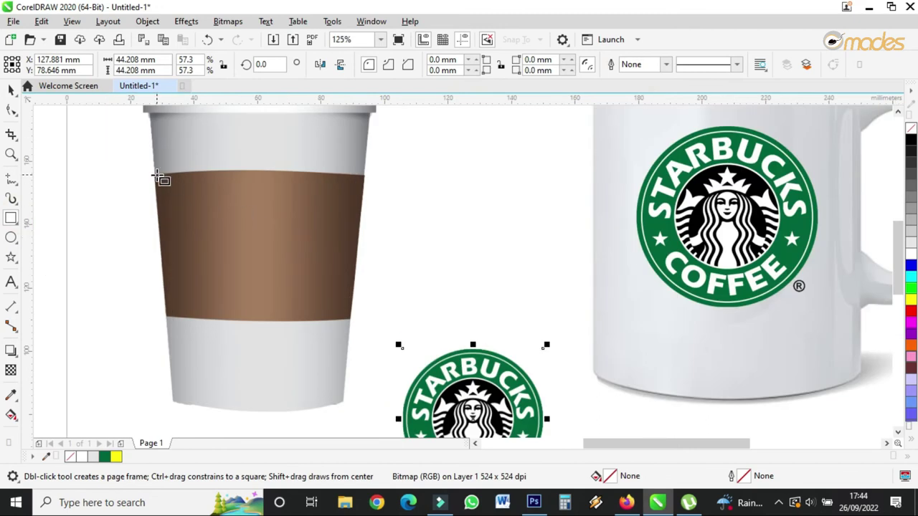
{"action": "left_click_drag", "start_coordinate": [155, 173], "coordinate": [356, 319]}
{"action": "left_click_drag", "start_coordinate": [360, 318], "coordinate": [359, 319]}
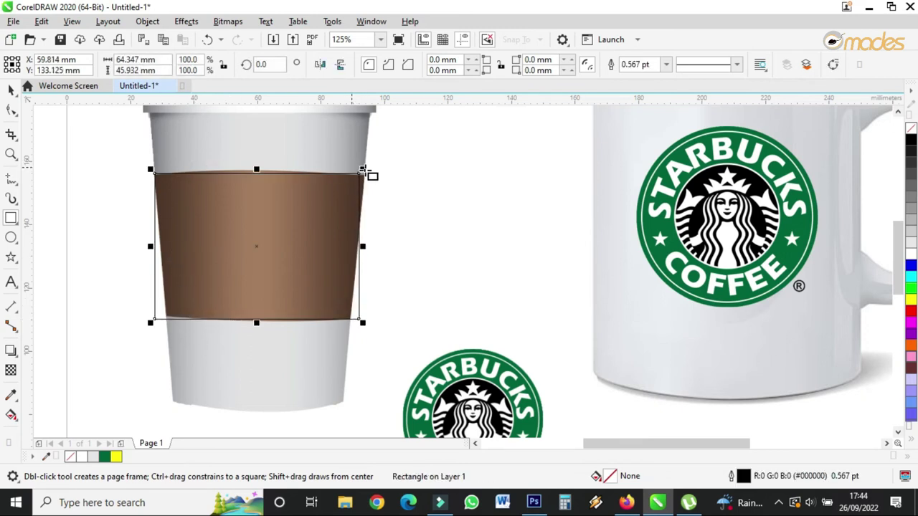
Apply the Envelope tool to the sleeve rectangle and convert all its envelope segments to straight lines.
{"action": "left_click", "coordinate": [16, 357]}
{"action": "left_click", "coordinate": [15, 352]}
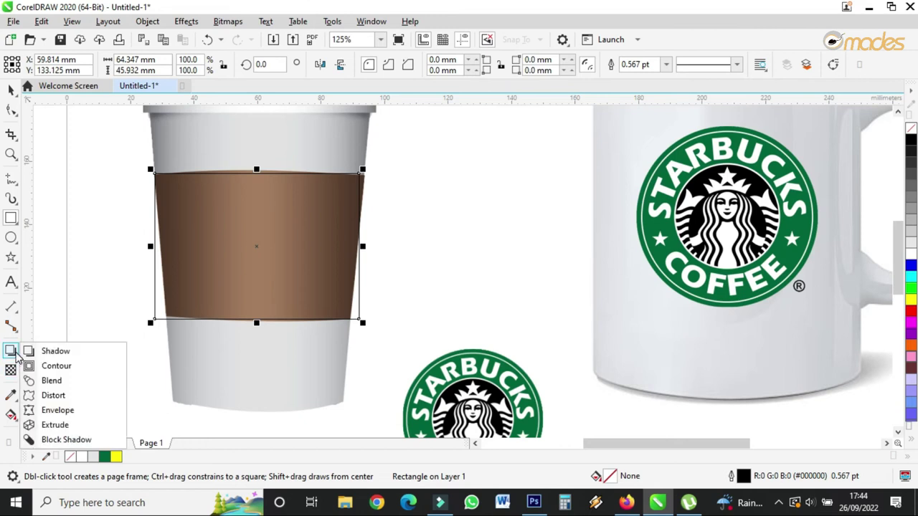
{"action": "left_click", "coordinate": [37, 408]}
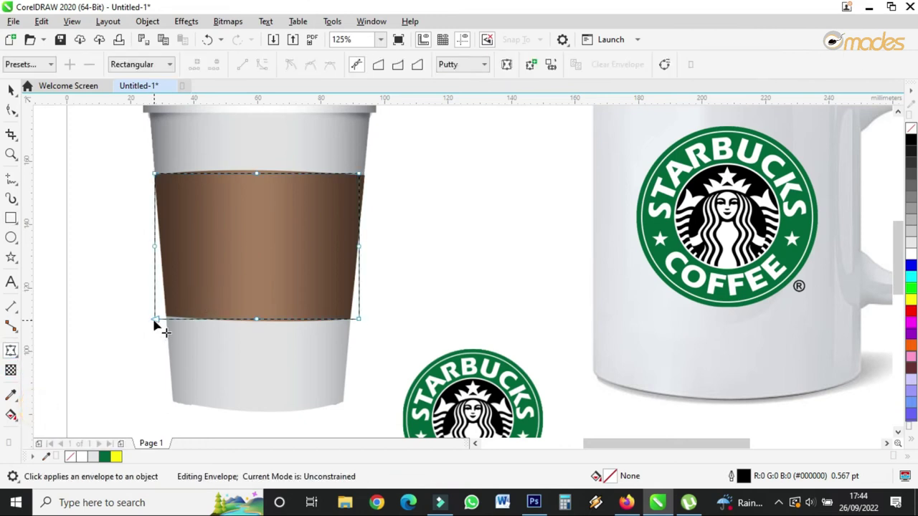
{"action": "left_click_drag", "start_coordinate": [139, 231], "coordinate": [175, 266]}
{"action": "left_click_drag", "start_coordinate": [140, 234], "coordinate": [181, 265]}
{"action": "left_click_drag", "start_coordinate": [127, 152], "coordinate": [399, 347]}
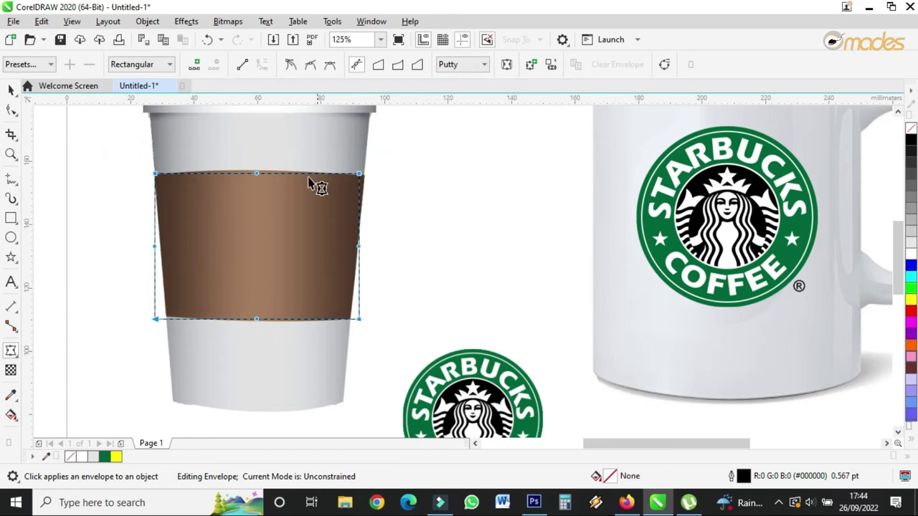
{"action": "left_click", "coordinate": [246, 66]}
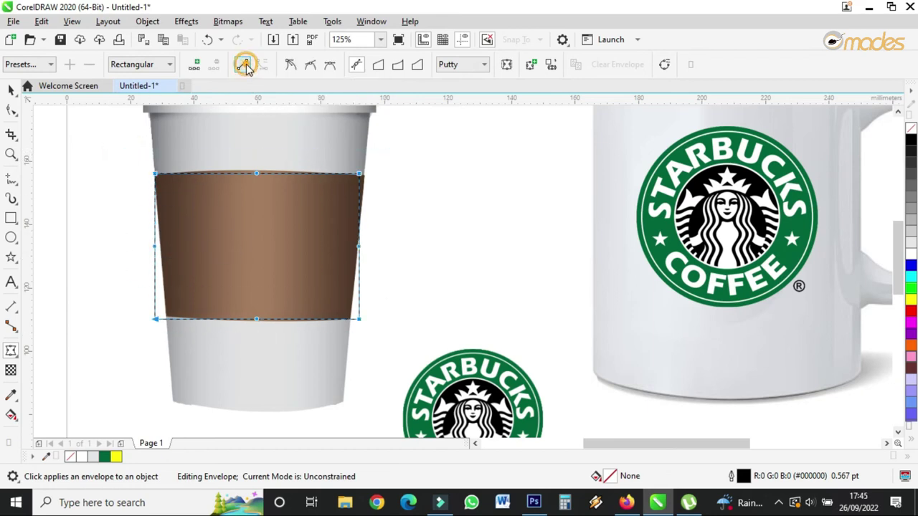
Delete the middle nodes from the sides of the rectangle's envelope so only the corner nodes are left.
{"action": "left_click", "coordinate": [367, 235]}
{"action": "left_click", "coordinate": [360, 263]}
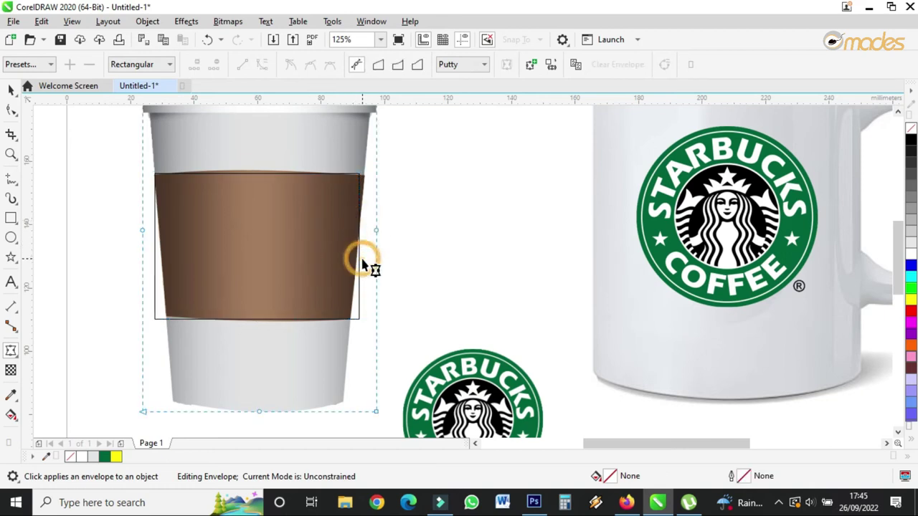
{"action": "left_click_drag", "start_coordinate": [368, 232], "coordinate": [343, 248]}
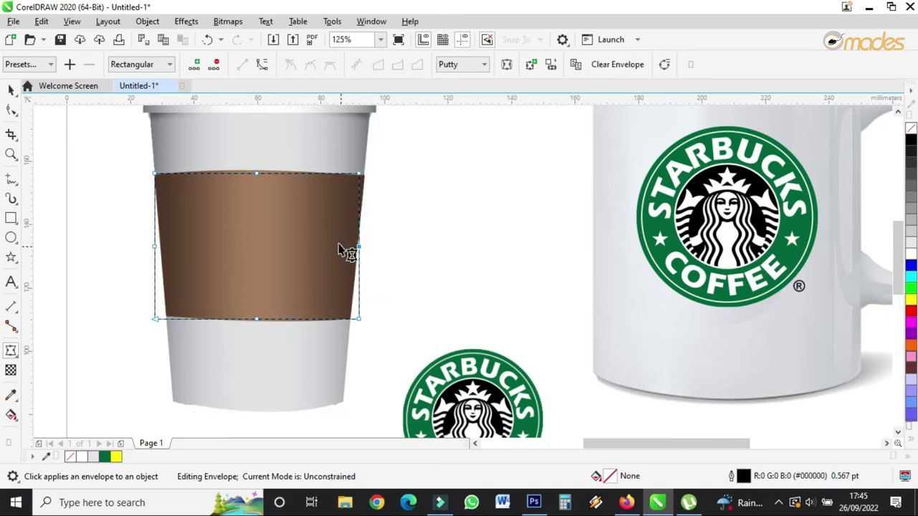
{"action": "left_click_drag", "start_coordinate": [246, 300], "coordinate": [267, 338]}
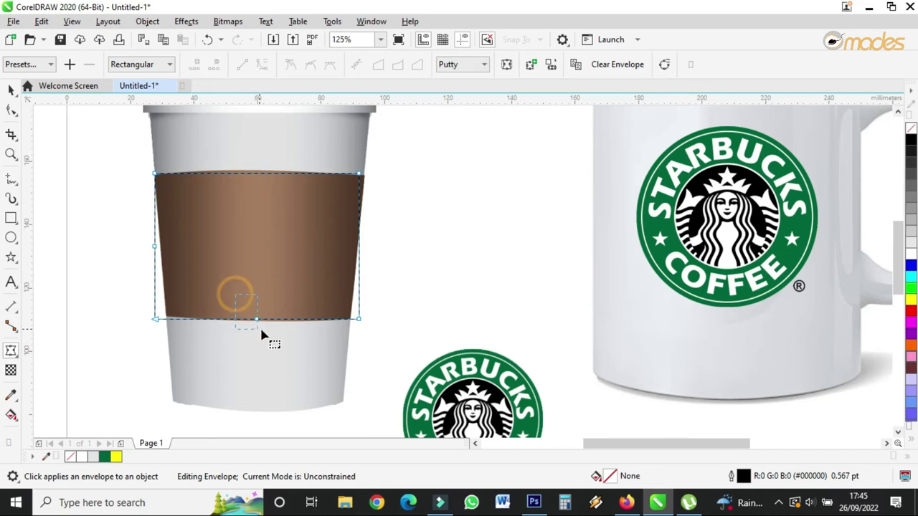
{"action": "left_click_drag", "start_coordinate": [143, 240], "coordinate": [191, 266]}
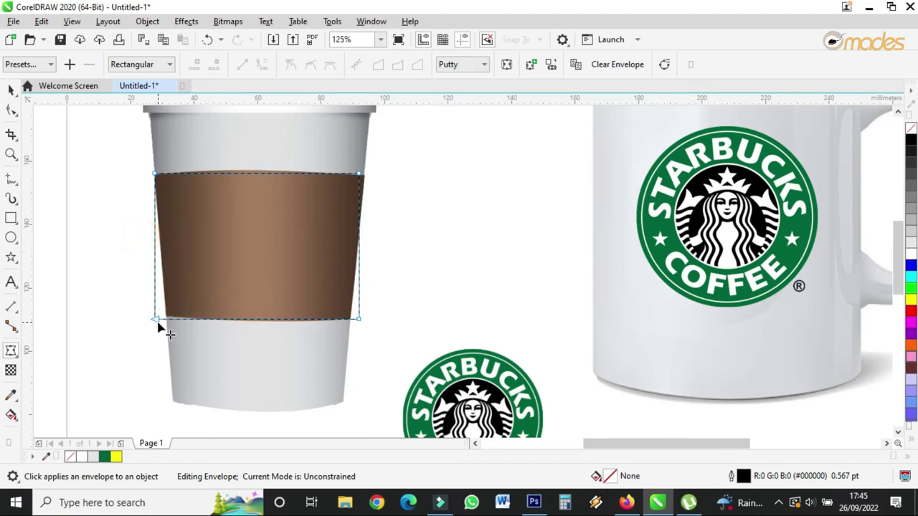
Move the envelope's two lower corners and its upper right corner onto the matching corners of the brown sleeve.
{"action": "mouse_move", "coordinate": [155, 322]}
{"action": "left_mouse_down"}
{"action": "mouse_move", "coordinate": [168, 328]}
{"action": "mouse_move", "coordinate": [165, 320]}
{"action": "left_mouse_up"}
{"action": "left_click_drag", "start_coordinate": [360, 323], "coordinate": [350, 318]}
{"action": "left_click_drag", "start_coordinate": [362, 180], "coordinate": [368, 180]}
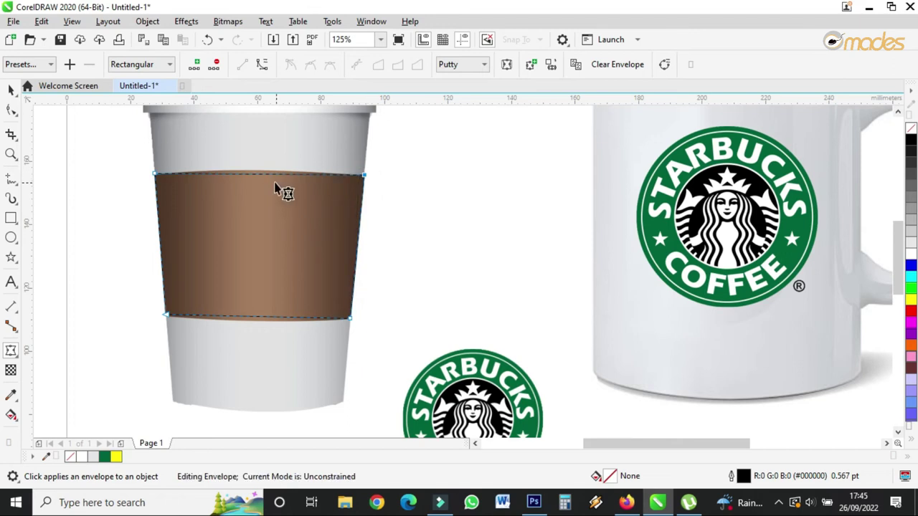
Convert the envelope's top edge to a curve and bend it to follow the upper edge of the brown sleeve.
{"action": "left_click", "coordinate": [260, 175]}
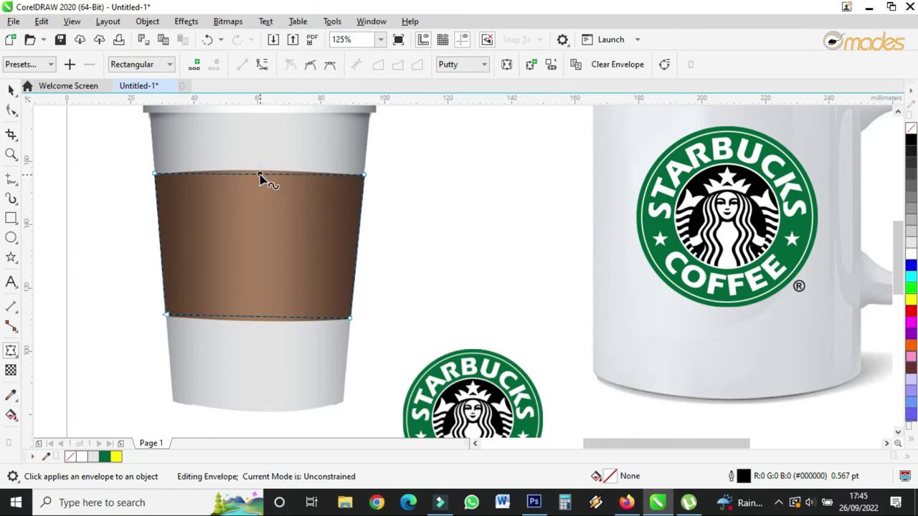
{"action": "left_click", "coordinate": [260, 64]}
{"action": "left_click_drag", "start_coordinate": [260, 179], "coordinate": [256, 172]}
{"action": "left_click", "coordinate": [263, 321]}
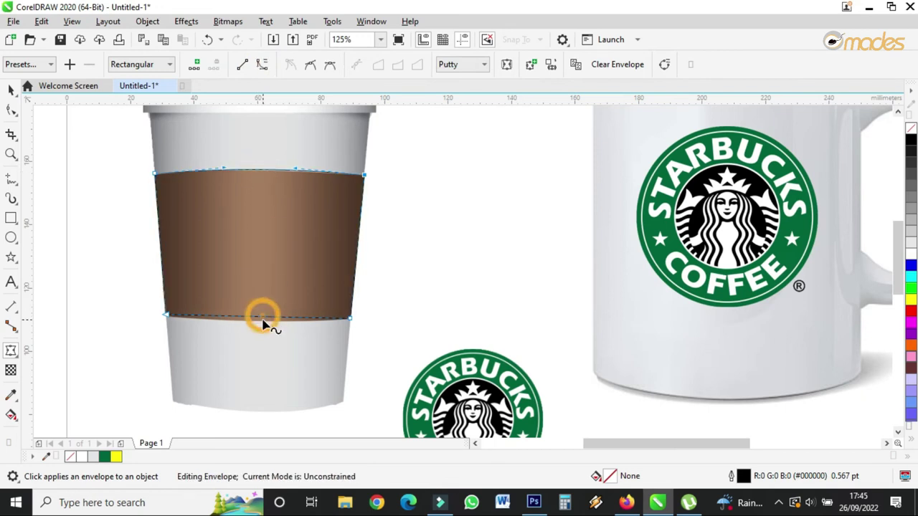
{"action": "left_click", "coordinate": [262, 319]}
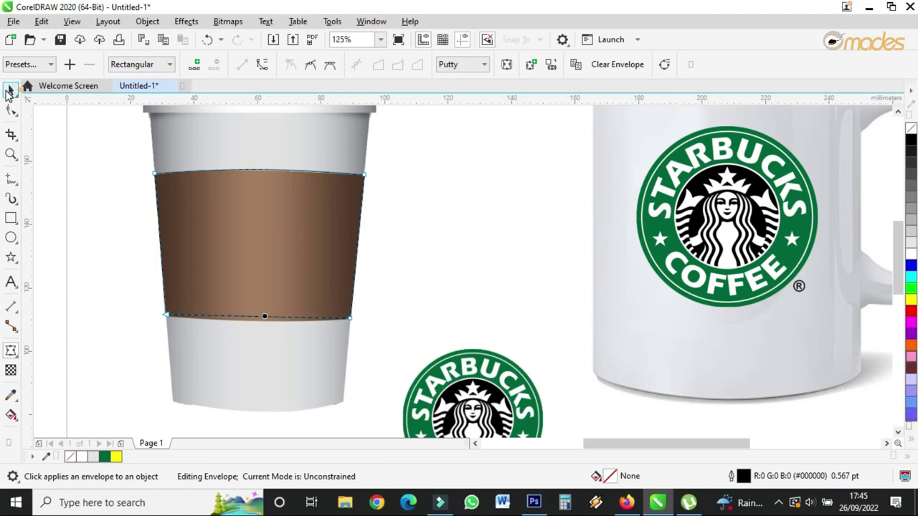
{"action": "left_click", "coordinate": [10, 90]}
{"action": "scroll", "coordinate": [373, 186], "scroll_direction": "down", "scroll_amount": 2}
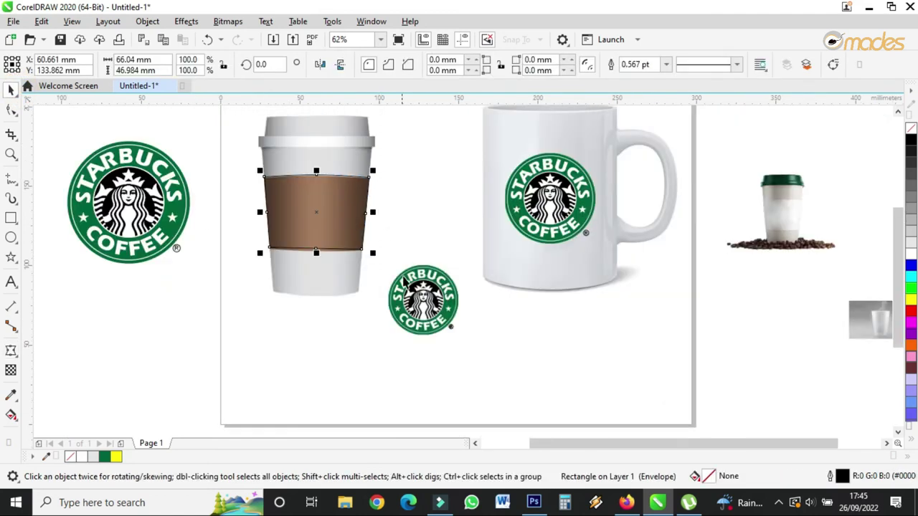
{"action": "scroll", "coordinate": [426, 296], "scroll_direction": "up", "scroll_amount": 2}
{"action": "left_click", "coordinate": [423, 289]}
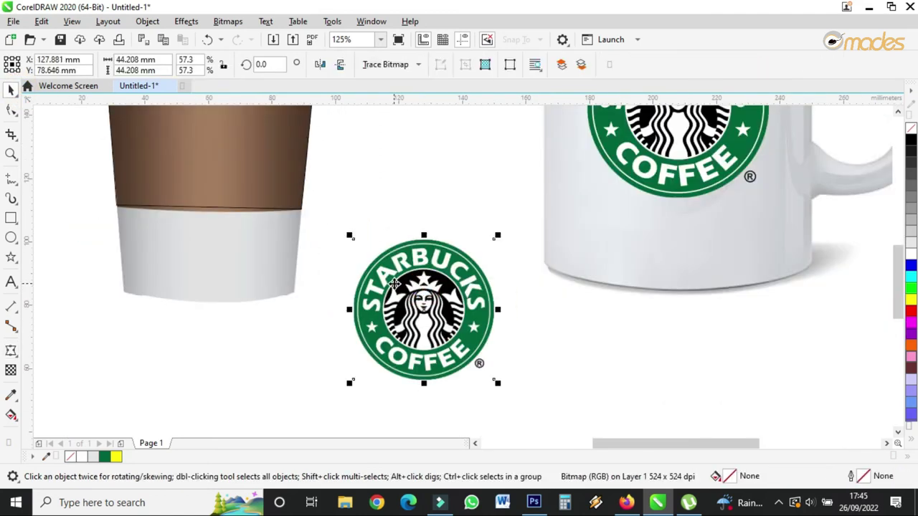
{"action": "scroll", "coordinate": [395, 285], "scroll_direction": "down", "scroll_amount": 2}
{"action": "left_click", "coordinate": [317, 176]}
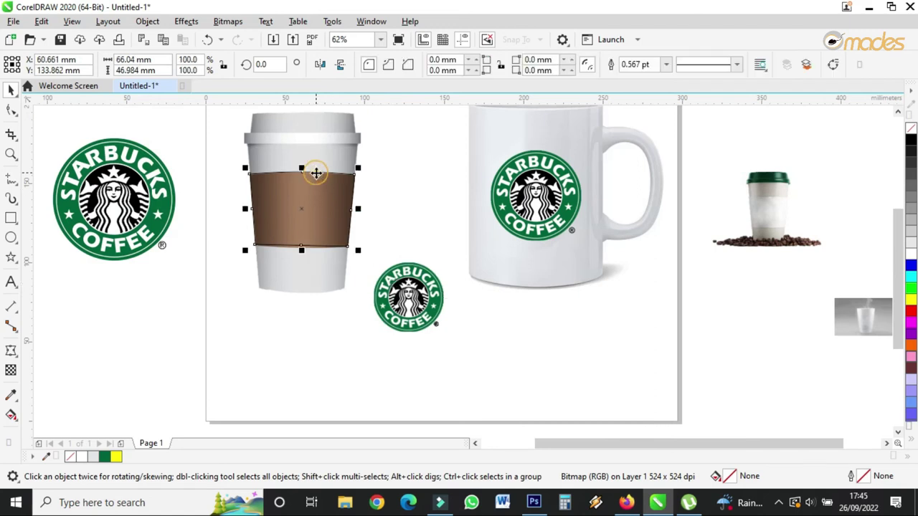
{"action": "left_click", "coordinate": [407, 305]}
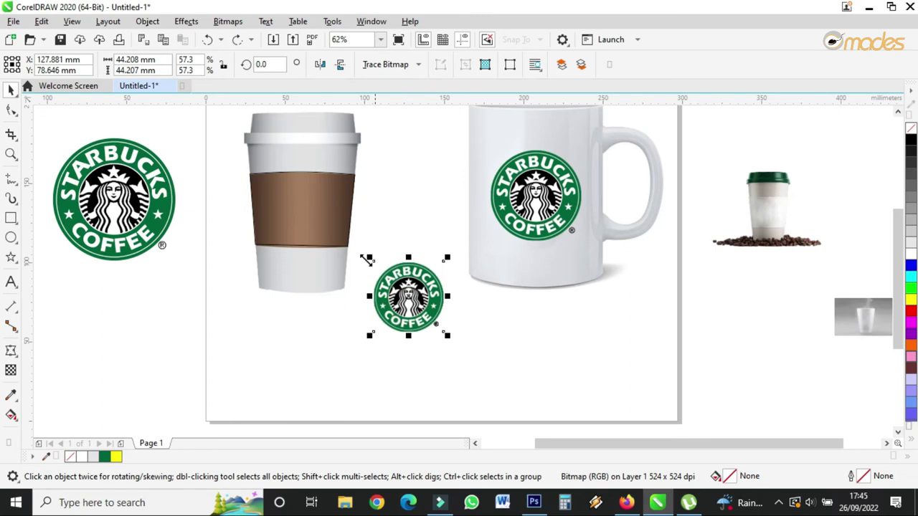
{"action": "left_click", "coordinate": [11, 218]}
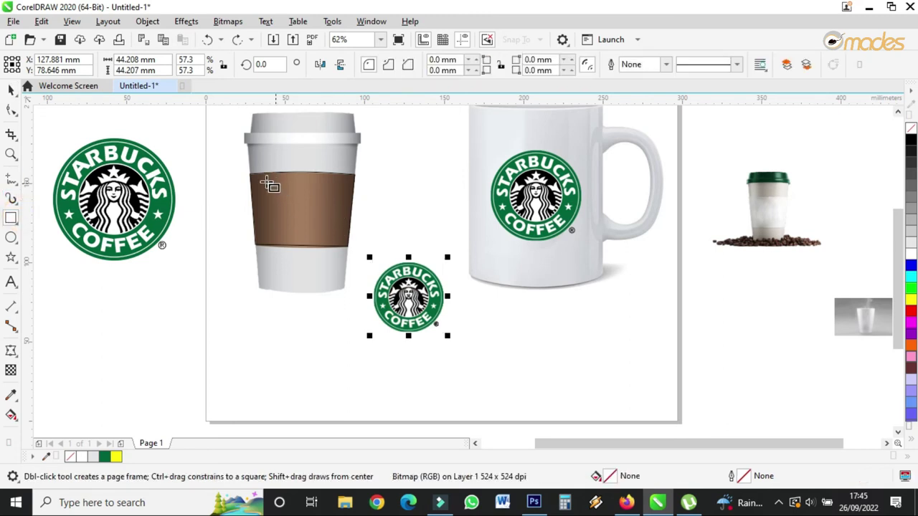
{"action": "left_click", "coordinate": [11, 85]}
Copy the sleeve outline to below the paper cup and center the badge bitmap inside the copy, scaled to about 48%.
{"action": "left_click_drag", "start_coordinate": [399, 162], "coordinate": [192, 271]}
{"action": "left_click_drag", "start_coordinate": [303, 209], "coordinate": [328, 359]}
{"action": "left_click_drag", "start_coordinate": [412, 286], "coordinate": [326, 337]}
{"action": "left_click_drag", "start_coordinate": [364, 309], "coordinate": [329, 343]}
{"action": "scroll", "coordinate": [341, 347], "scroll_direction": "up", "scroll_amount": 2}
{"action": "scroll", "coordinate": [362, 290], "scroll_direction": "down", "scroll_amount": 2}
Group the badge with the copied outline and create its envelope from the sleeve outline on the cup.
{"action": "left_click_drag", "start_coordinate": [419, 271], "coordinate": [231, 385]}
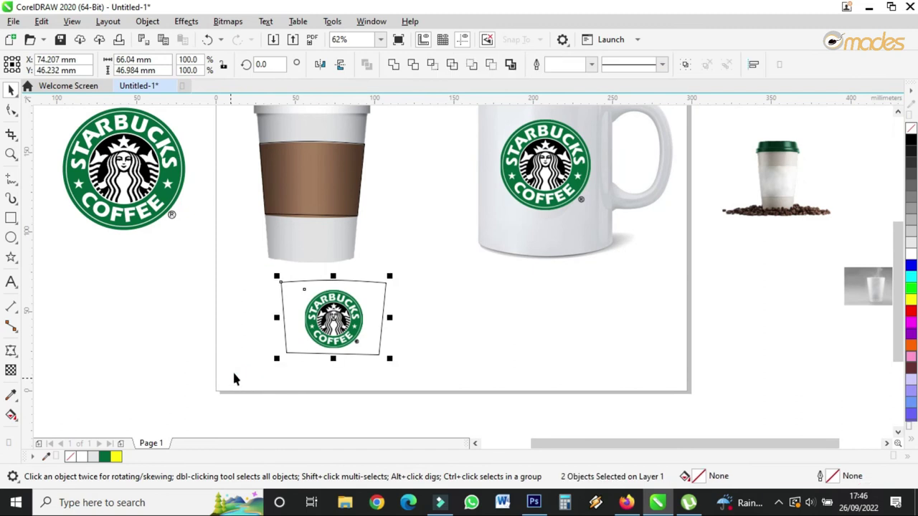
{"action": "left_click", "coordinate": [684, 63]}
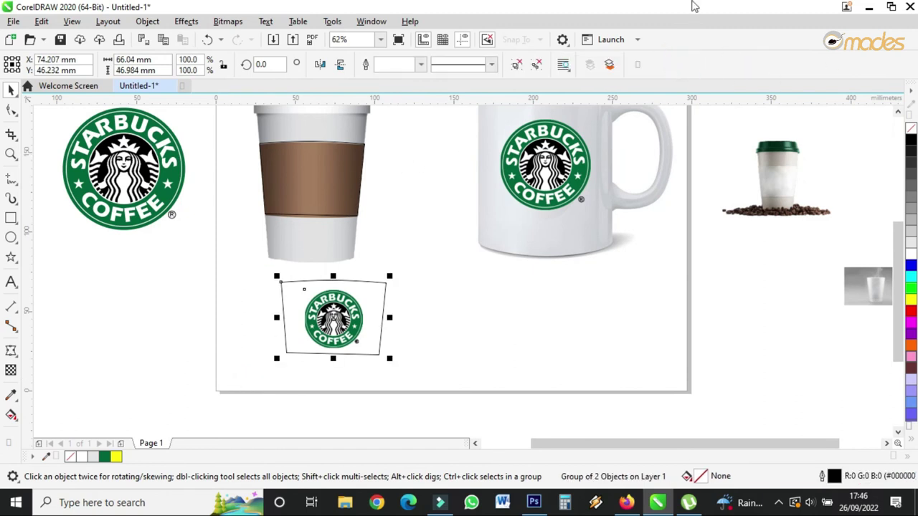
{"action": "left_click", "coordinate": [10, 351]}
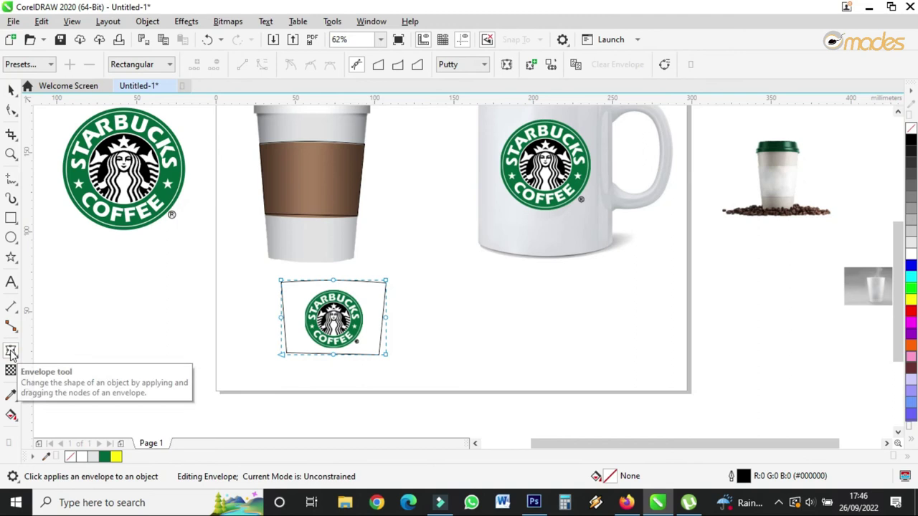
{"action": "left_click", "coordinate": [578, 64]}
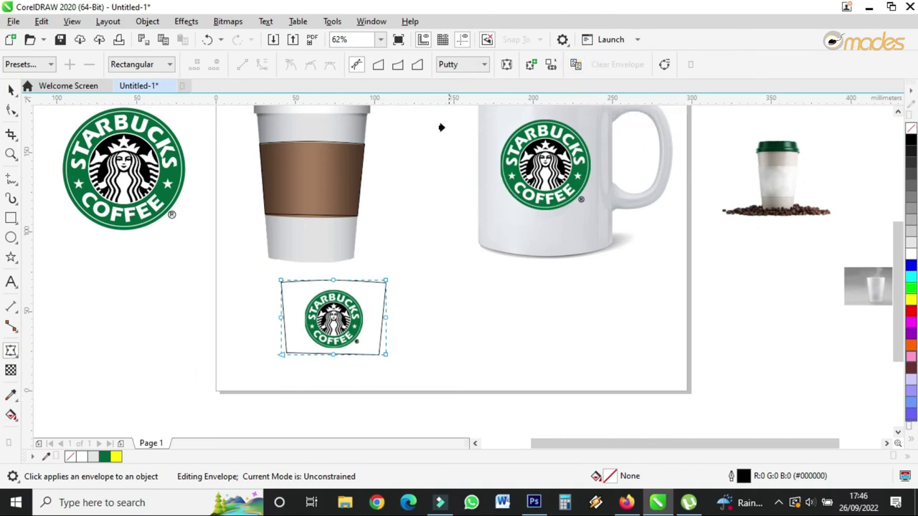
{"action": "left_click", "coordinate": [359, 147]}
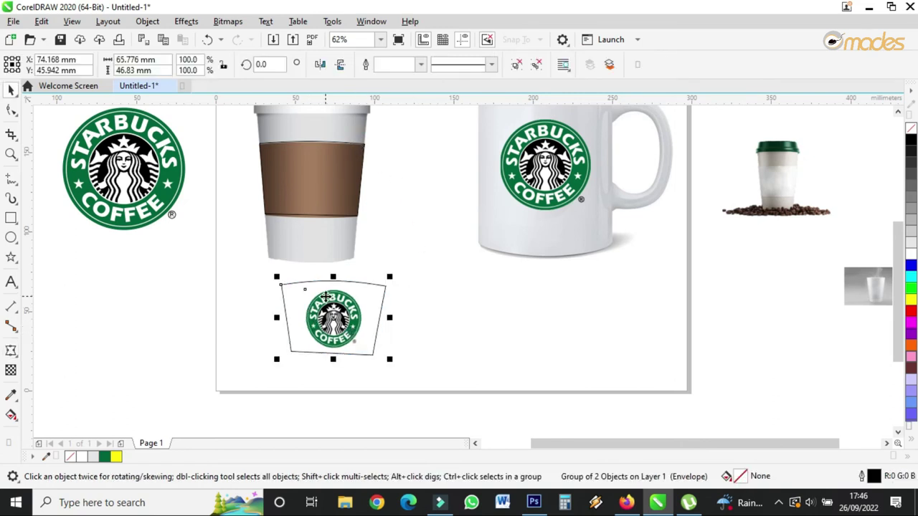
Ungroup the enveloped artwork and move its badge to the middle of the paper cup's brown sleeve.
{"action": "left_click", "coordinate": [521, 66]}
{"action": "left_click", "coordinate": [531, 311]}
{"action": "left_click", "coordinate": [335, 300]}
{"action": "left_click_drag", "start_coordinate": [335, 300], "coordinate": [320, 180]}
{"action": "scroll", "coordinate": [320, 180], "scroll_direction": "up", "scroll_amount": 2}
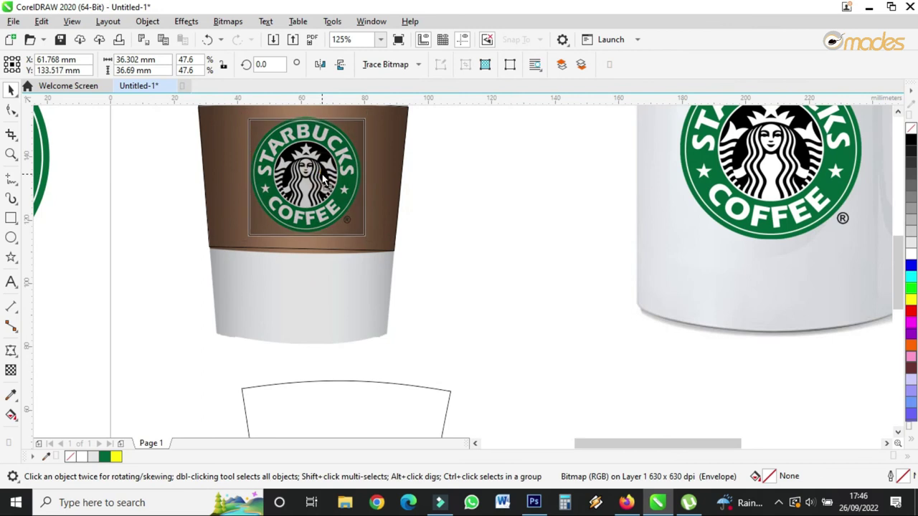
{"action": "scroll", "coordinate": [405, 190], "scroll_direction": "down", "scroll_amount": 2}
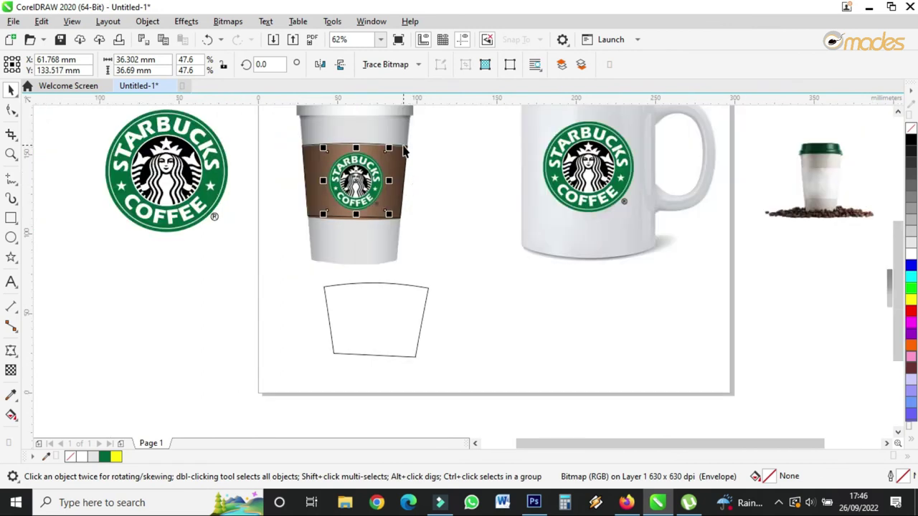
Delete the outline on the cup's sleeve and group the paper cup with its badge.
{"action": "left_click", "coordinate": [405, 148]}
{"action": "key", "text": "Escape"}
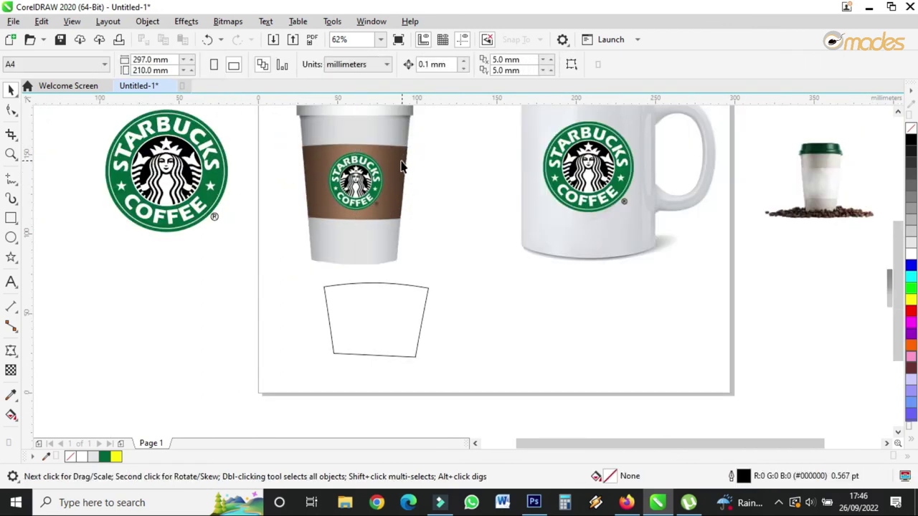
{"action": "scroll", "coordinate": [368, 185], "scroll_direction": "up", "scroll_amount": 2}
{"action": "left_click", "coordinate": [369, 194]}
{"action": "scroll", "coordinate": [369, 204], "scroll_direction": "down", "scroll_amount": 2}
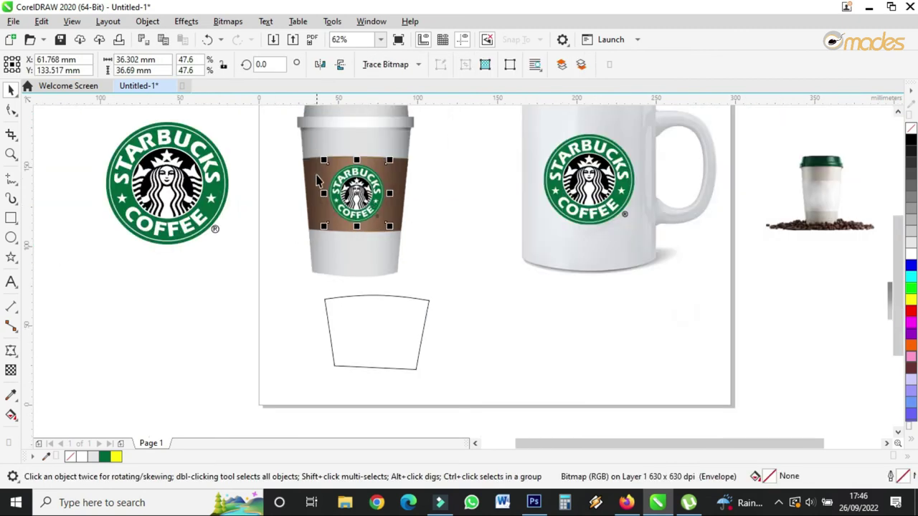
{"action": "scroll", "coordinate": [314, 159], "scroll_direction": "down", "scroll_amount": 2}
{"action": "left_click_drag", "start_coordinate": [298, 113], "coordinate": [388, 227]}
{"action": "key", "text": "ctrl+g"}
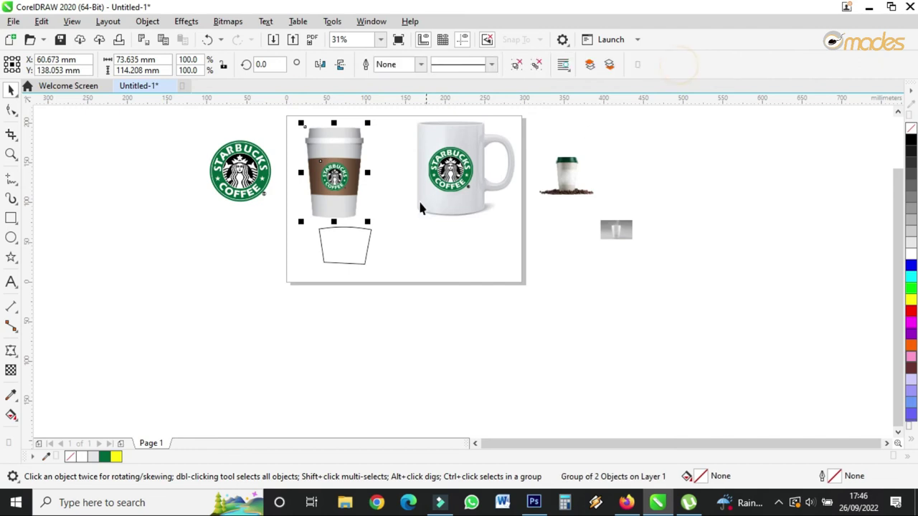
Move the brown-sleeved cup off the page and put the green-lidded cup in its place beside the mug, enlarged to about 237%.
{"action": "left_click_drag", "start_coordinate": [353, 185], "coordinate": [571, 253]}
{"action": "left_click_drag", "start_coordinate": [567, 180], "coordinate": [407, 216]}
{"action": "left_click_drag", "start_coordinate": [358, 172], "coordinate": [341, 170]}
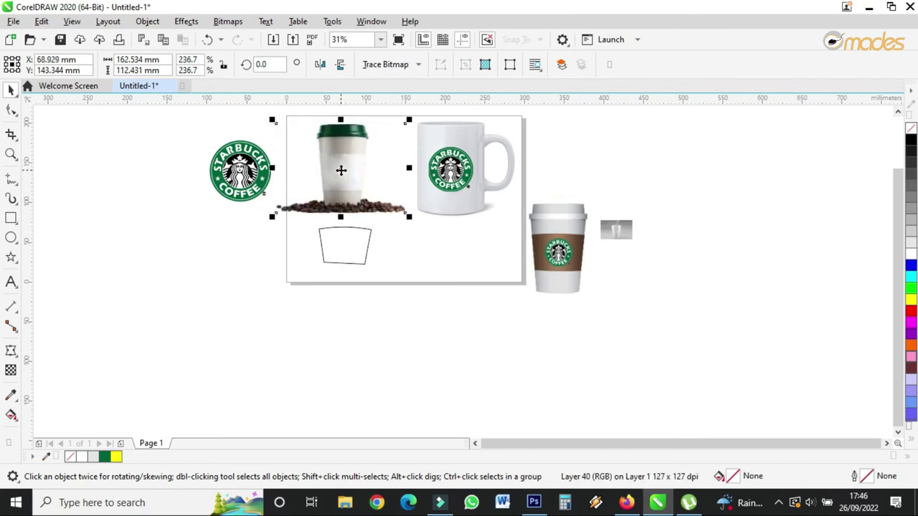
Copy the enveloped badge from the brown-sleeved cup onto the green-lidded cup and center it on the white band.
{"action": "scroll", "coordinate": [341, 170], "scroll_direction": "up", "scroll_amount": 2}
{"action": "scroll", "coordinate": [341, 172], "scroll_direction": "down", "scroll_amount": 2}
{"action": "left_click_drag", "start_coordinate": [555, 254], "coordinate": [366, 165]}
{"action": "left_click", "coordinate": [594, 148]}
{"action": "left_click", "coordinate": [557, 231], "text": "ctrl"}
{"action": "scroll", "coordinate": [350, 173], "scroll_direction": "up", "scroll_amount": 3}
{"action": "scroll", "coordinate": [358, 185], "scroll_direction": "down", "scroll_amount": 1}
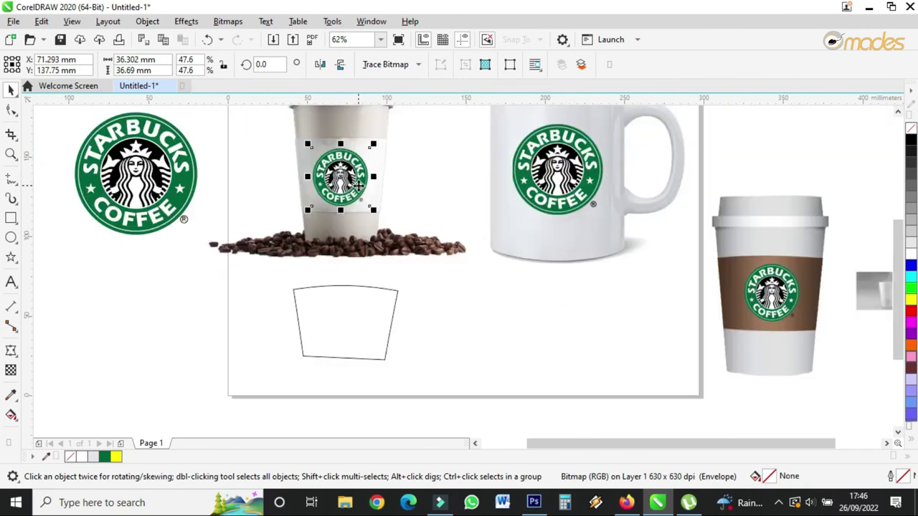
{"action": "scroll", "coordinate": [352, 143], "scroll_direction": "down", "scroll_amount": 1}
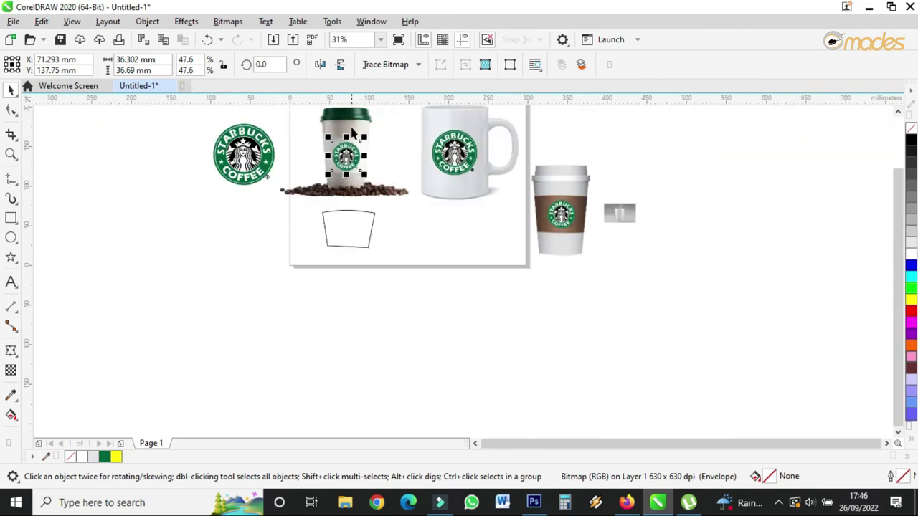
{"action": "scroll", "coordinate": [352, 143], "scroll_direction": "up", "scroll_amount": 1}
{"action": "scroll", "coordinate": [351, 144], "scroll_direction": "up", "scroll_amount": 2}
{"action": "left_click_drag", "start_coordinate": [349, 192], "coordinate": [348, 186]}
{"action": "scroll", "coordinate": [349, 186], "scroll_direction": "down", "scroll_amount": 3}
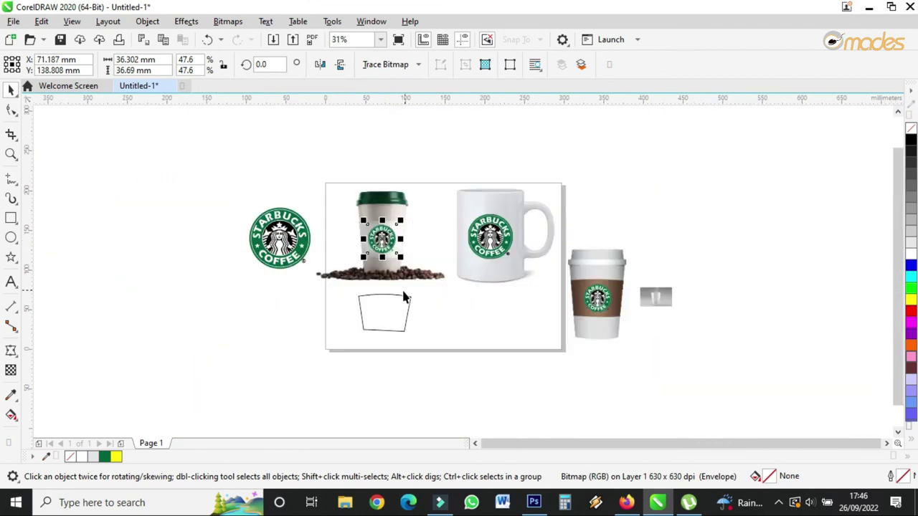
Delete the sleeve outline below the green-lidded cup and shift the original badge farther away from the page.
{"action": "left_click", "coordinate": [404, 294]}
{"action": "left_click", "coordinate": [307, 262]}
{"action": "left_click_drag", "start_coordinate": [287, 235], "coordinate": [270, 231]}
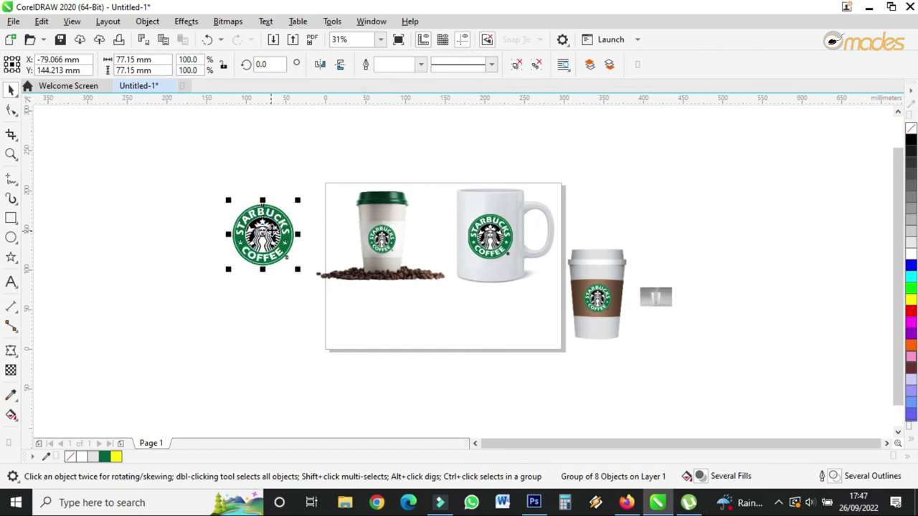
Group each paper cup with its own badge and delete the small gray cup picture beside the page.
{"action": "left_click_drag", "start_coordinate": [302, 150], "coordinate": [458, 322]}
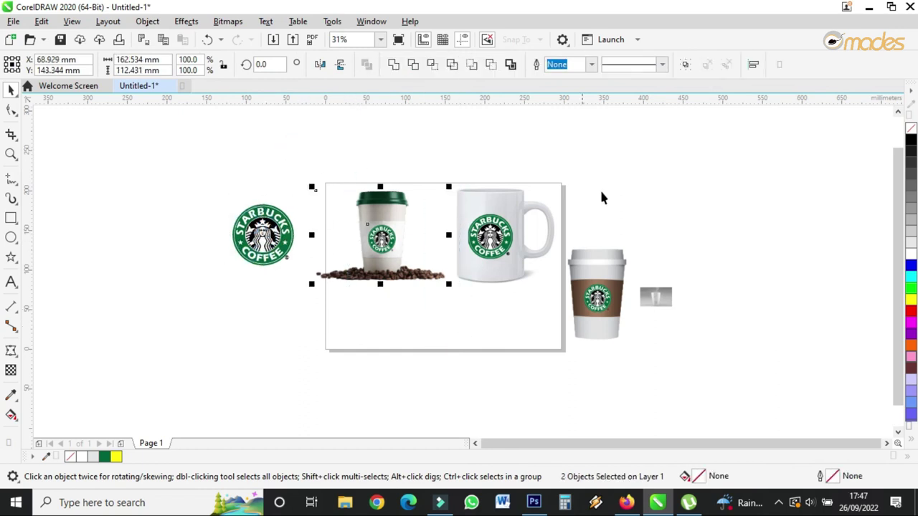
{"action": "left_click", "coordinate": [685, 64]}
{"action": "left_click_drag", "start_coordinate": [646, 222], "coordinate": [552, 370]}
{"action": "left_click", "coordinate": [685, 64]}
{"action": "left_click", "coordinate": [662, 290]}
{"action": "key", "text": "Delete"}
Move both badged paper cups to the lower part of the page, with the green-lidded one to the left of the brown-sleeved one.
{"action": "left_click", "coordinate": [609, 287]}
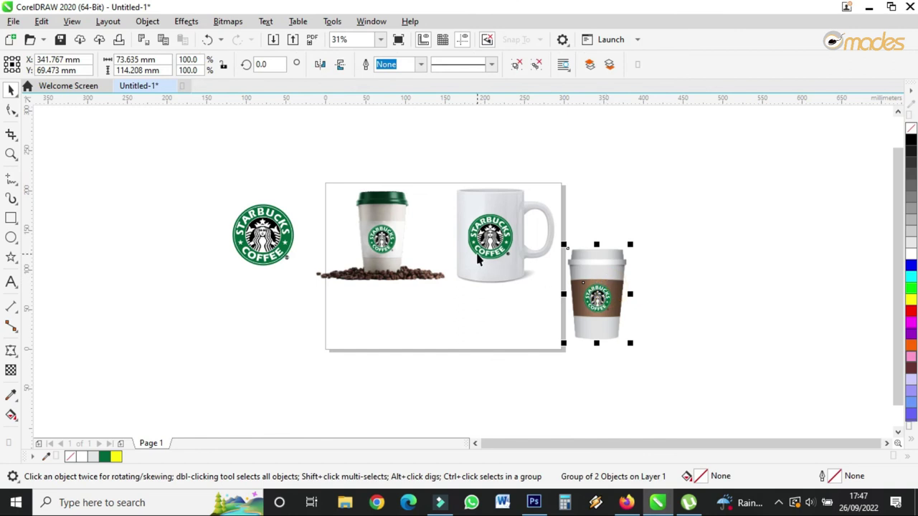
{"action": "left_click_drag", "start_coordinate": [391, 237], "coordinate": [406, 301]}
{"action": "left_click_drag", "start_coordinate": [600, 288], "coordinate": [505, 299]}
Undo the accidental move of the mug's badge and group the mug with its badge.
{"action": "left_click_drag", "start_coordinate": [507, 229], "coordinate": [477, 223]}
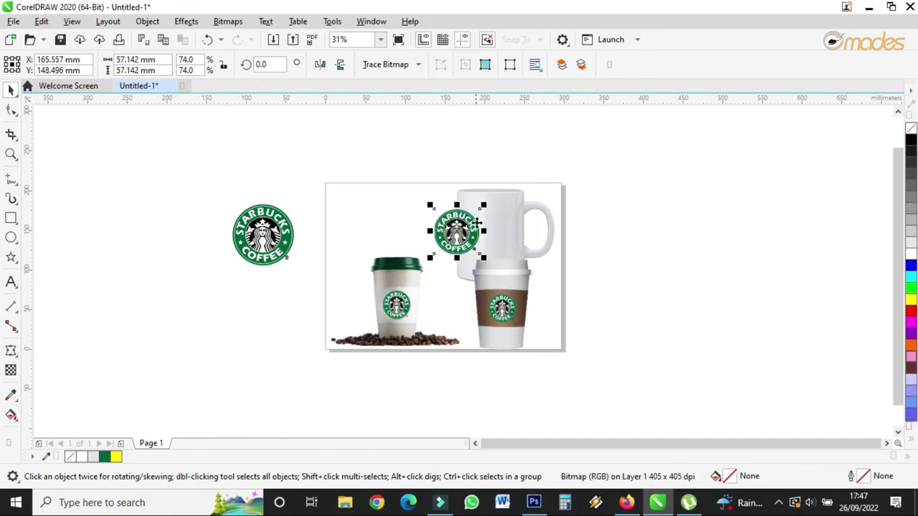
{"action": "key", "text": "ctrl+z"}
{"action": "left_click_drag", "start_coordinate": [607, 159], "coordinate": [441, 288]}
{"action": "left_click", "coordinate": [685, 65]}
Enlarge the mug and arrange it behind and between the green-lidded cup and the brown-sleeved cup.
{"action": "left_click_drag", "start_coordinate": [550, 196], "coordinate": [513, 184]}
{"action": "left_click_drag", "start_coordinate": [472, 208], "coordinate": [468, 214]}
{"action": "left_click_drag", "start_coordinate": [422, 319], "coordinate": [406, 316]}
{"action": "left_click_drag", "start_coordinate": [481, 308], "coordinate": [507, 308]}
{"action": "left_click_drag", "start_coordinate": [454, 214], "coordinate": [398, 278]}
{"action": "left_click", "coordinate": [394, 278]}
{"action": "left_click", "coordinate": [476, 278]}
{"action": "mouse_move", "coordinate": [512, 248]}
{"action": "left_mouse_down"}
{"action": "mouse_move", "coordinate": [522, 229]}
{"action": "mouse_move", "coordinate": [518, 240]}
{"action": "left_mouse_up"}
{"action": "left_click", "coordinate": [540, 293]}
{"action": "left_click_drag", "start_coordinate": [540, 292], "coordinate": [536, 290]}
{"action": "left_click", "coordinate": [443, 260]}
{"action": "left_click_drag", "start_coordinate": [409, 241], "coordinate": [393, 211]}
{"action": "left_click_drag", "start_coordinate": [469, 242], "coordinate": [482, 242]}
Move the original badge farther from the page and fine-tune the brown-sleeved cup's position closer to the mug.
{"action": "left_click_drag", "start_coordinate": [293, 239], "coordinate": [241, 226]}
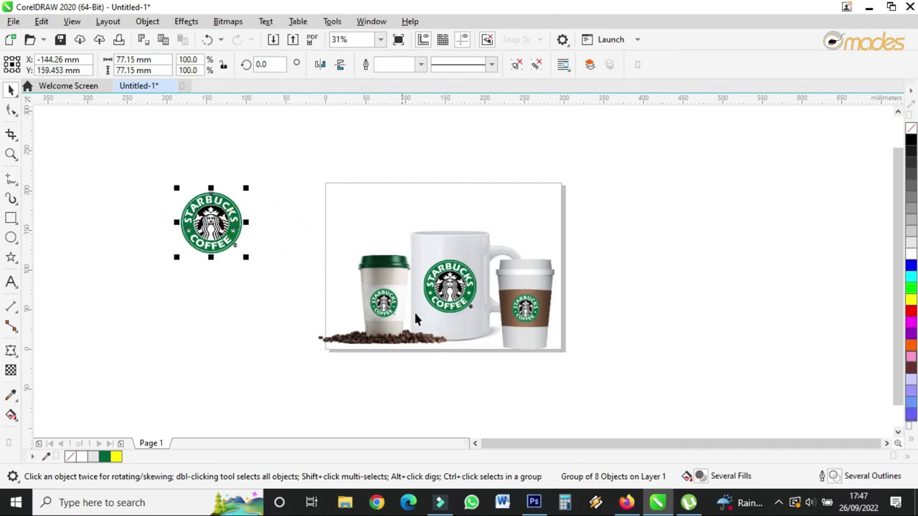
{"action": "left_click", "coordinate": [541, 339]}
{"action": "left_click_drag", "start_coordinate": [528, 327], "coordinate": [523, 326]}
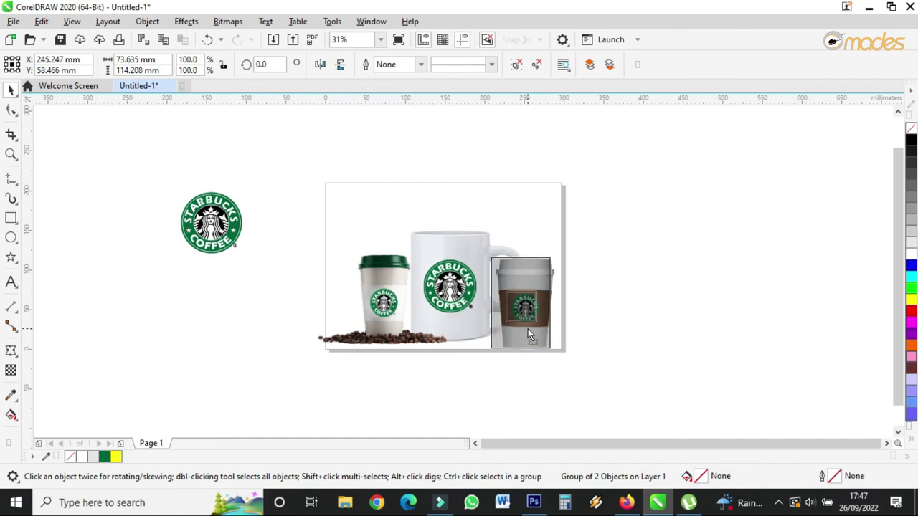
{"action": "left_click", "coordinate": [538, 322]}
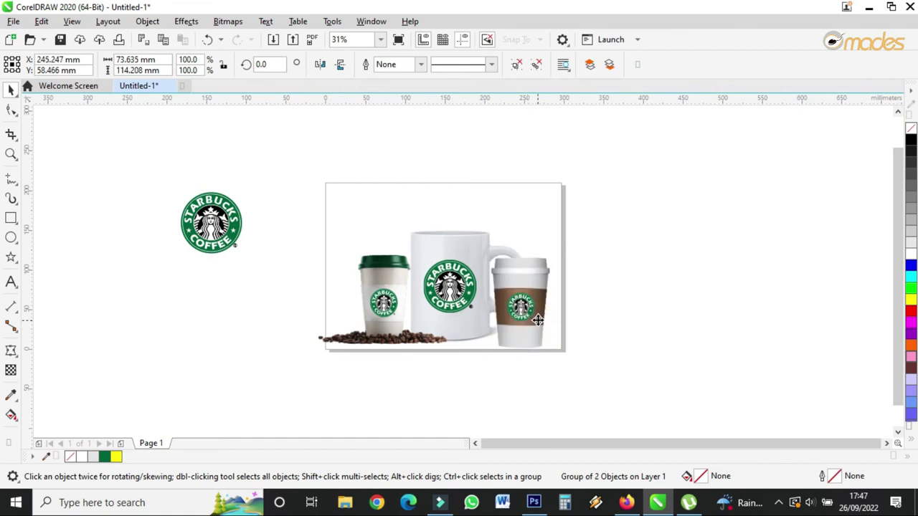
{"action": "left_click", "coordinate": [620, 188]}
{"action": "left_click", "coordinate": [528, 287]}
{"action": "left_click", "coordinate": [461, 235]}
{"action": "left_click_drag", "start_coordinate": [460, 240], "coordinate": [459, 242]}
Select the mug and both paper cups and move them together to the middle of the page.
{"action": "left_click_drag", "start_coordinate": [606, 194], "coordinate": [286, 393]}
{"action": "left_click_drag", "start_coordinate": [442, 293], "coordinate": [451, 272]}
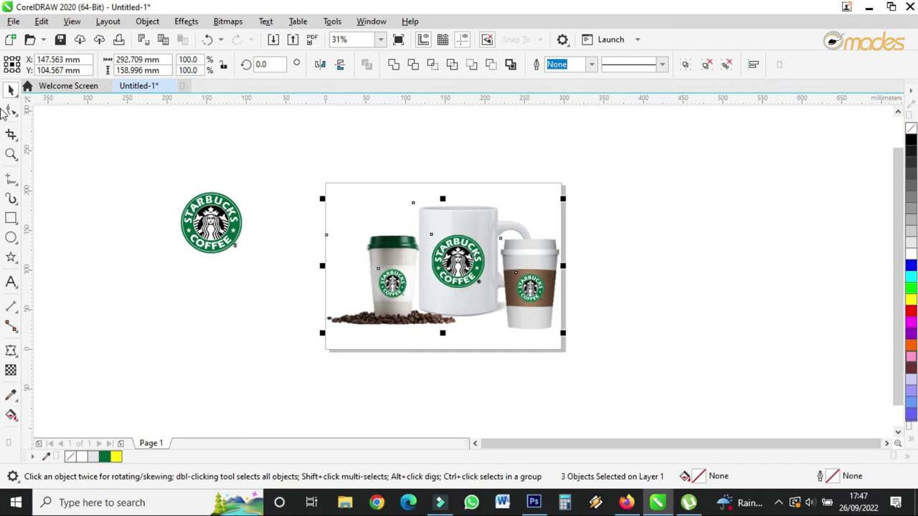
{"action": "left_click", "coordinate": [11, 153]}
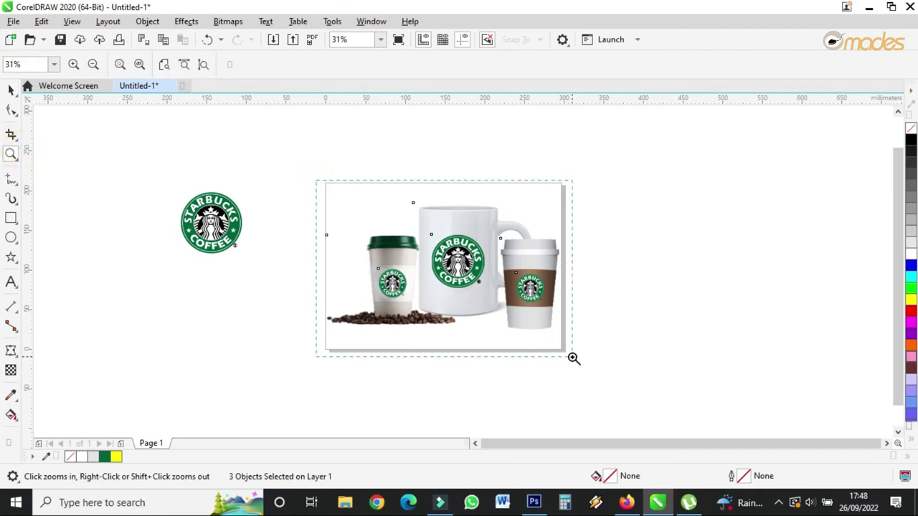